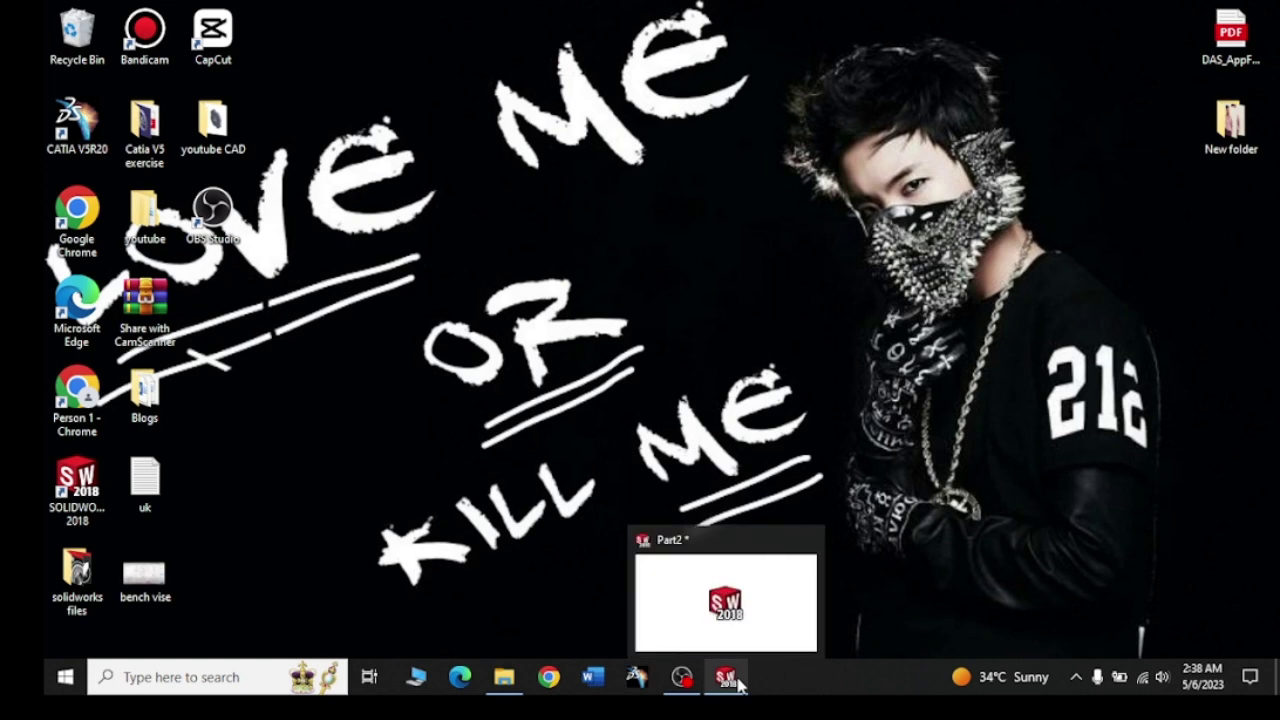
- Restore the Part2 window and browse the Features, Sketch, Surfaces and Sheet Metal tabs, ending on Features
click(732, 682)
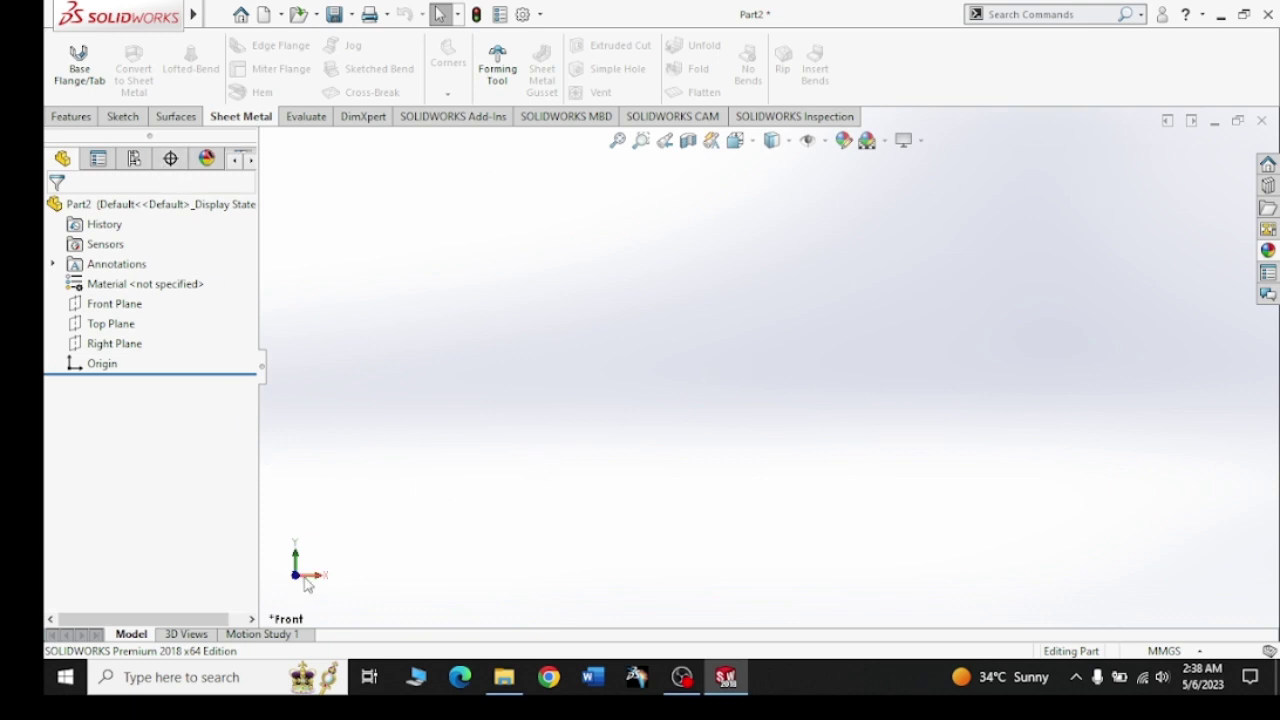
click(64, 117)
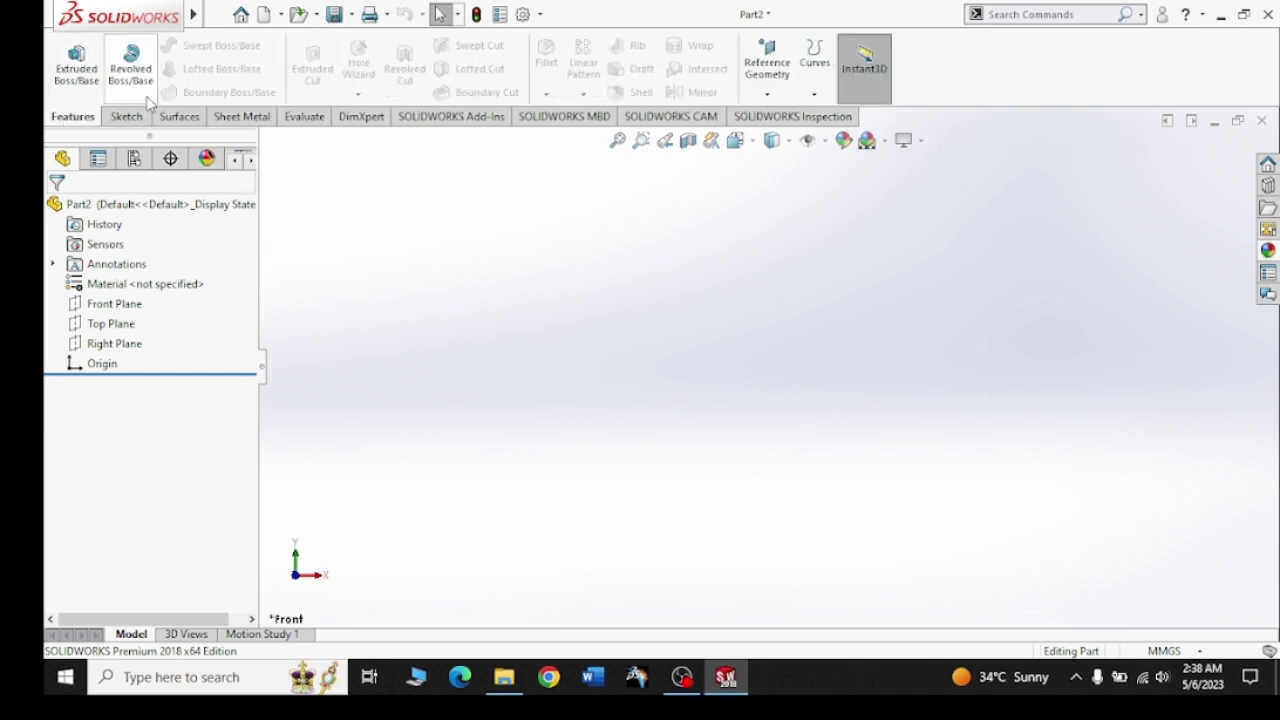
click(135, 117)
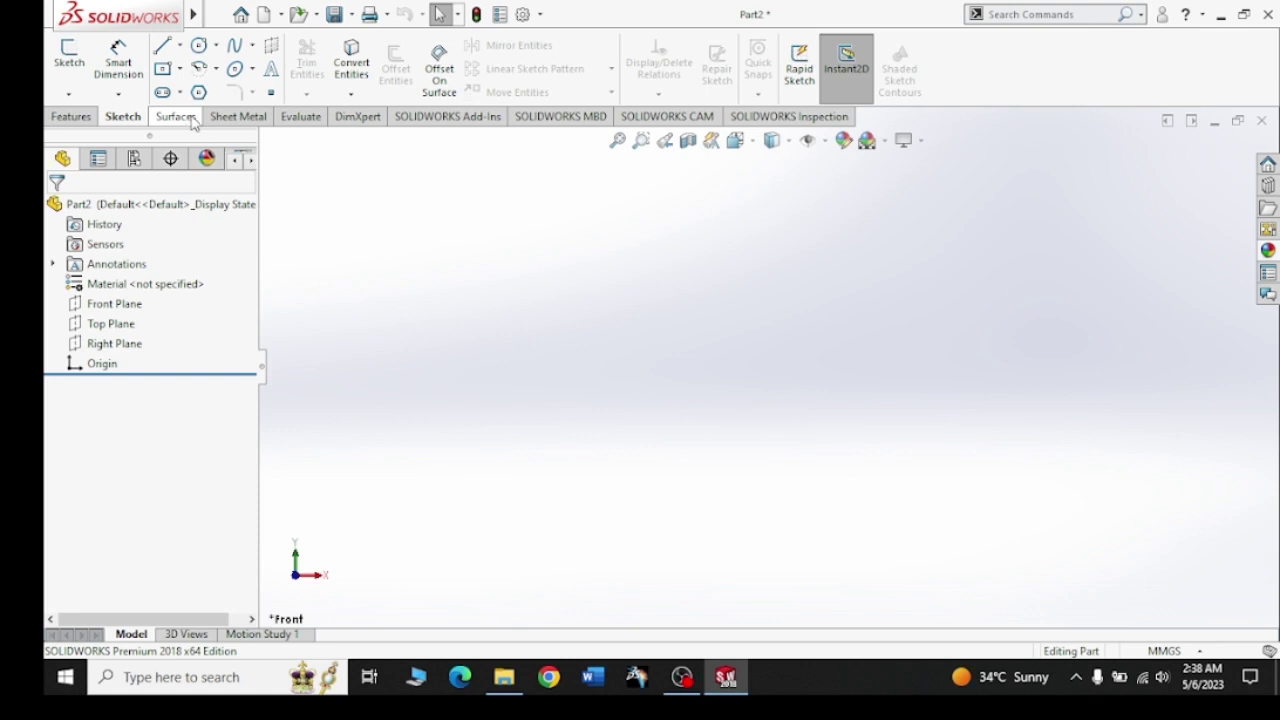
click(190, 118)
click(240, 117)
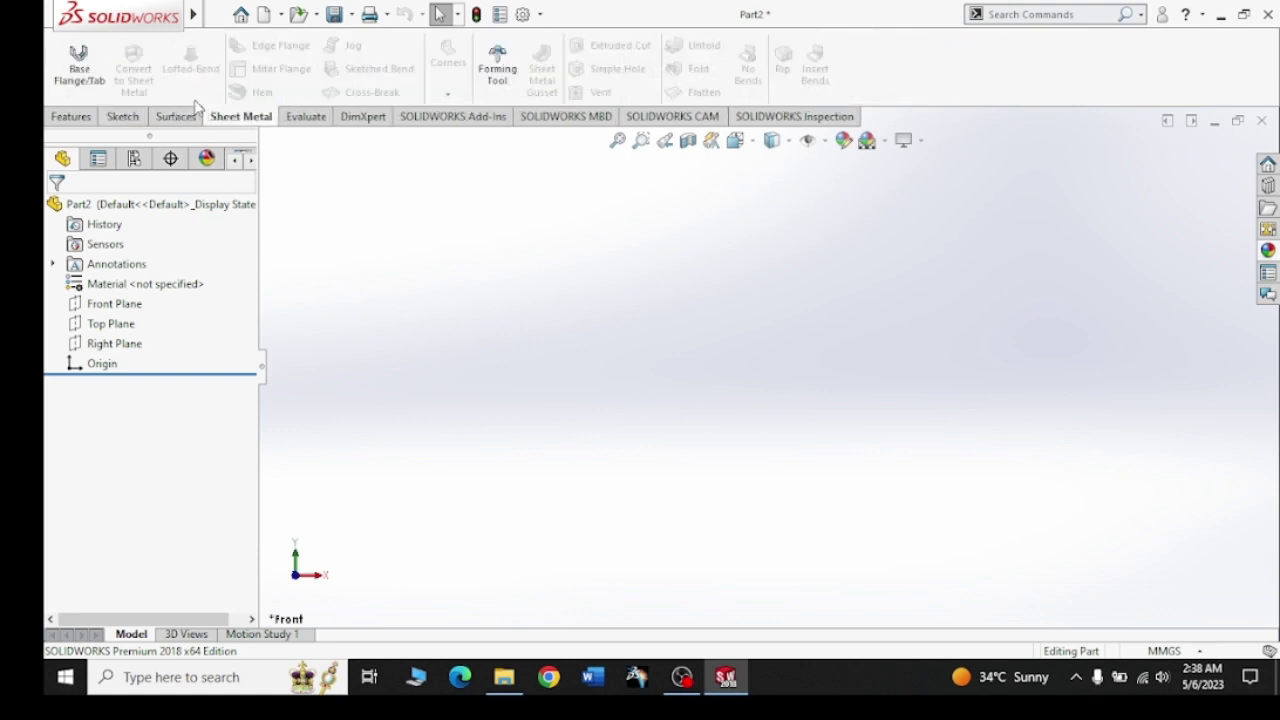
click(94, 117)
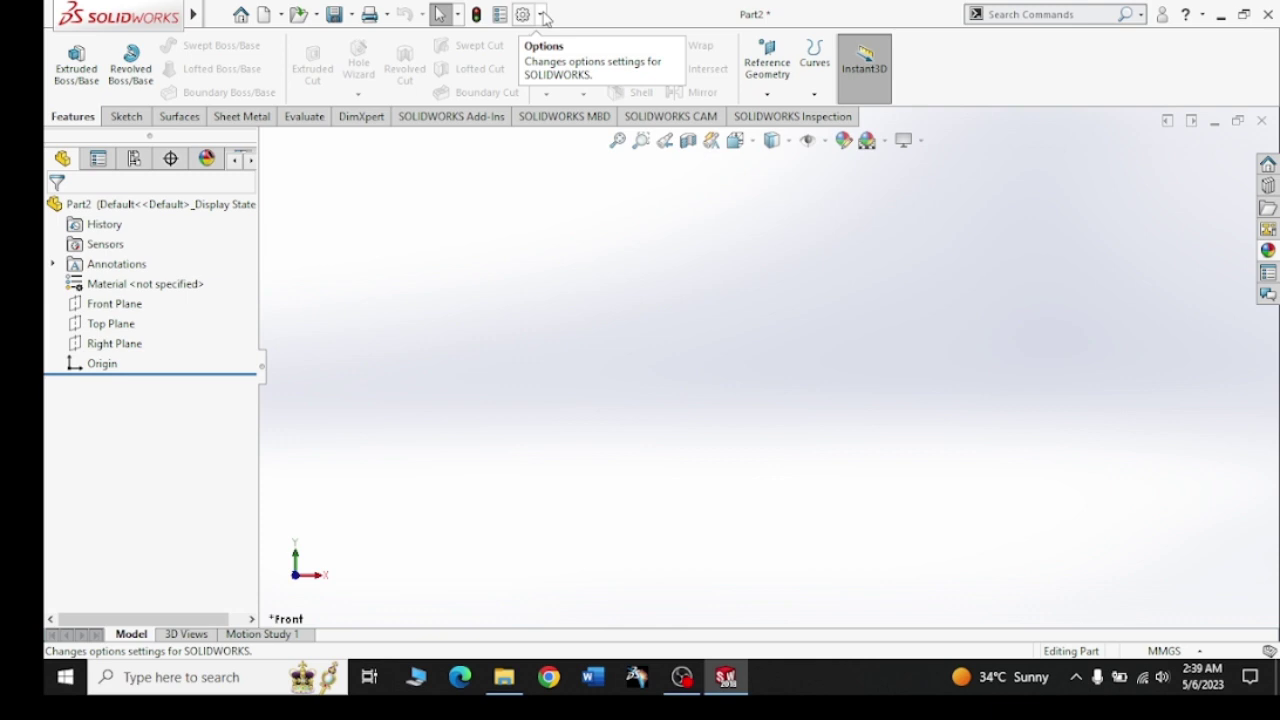
- Open the Customize dialog from Options, close it, then reopen it from the toolbar context menu
click(543, 15)
click(560, 61)
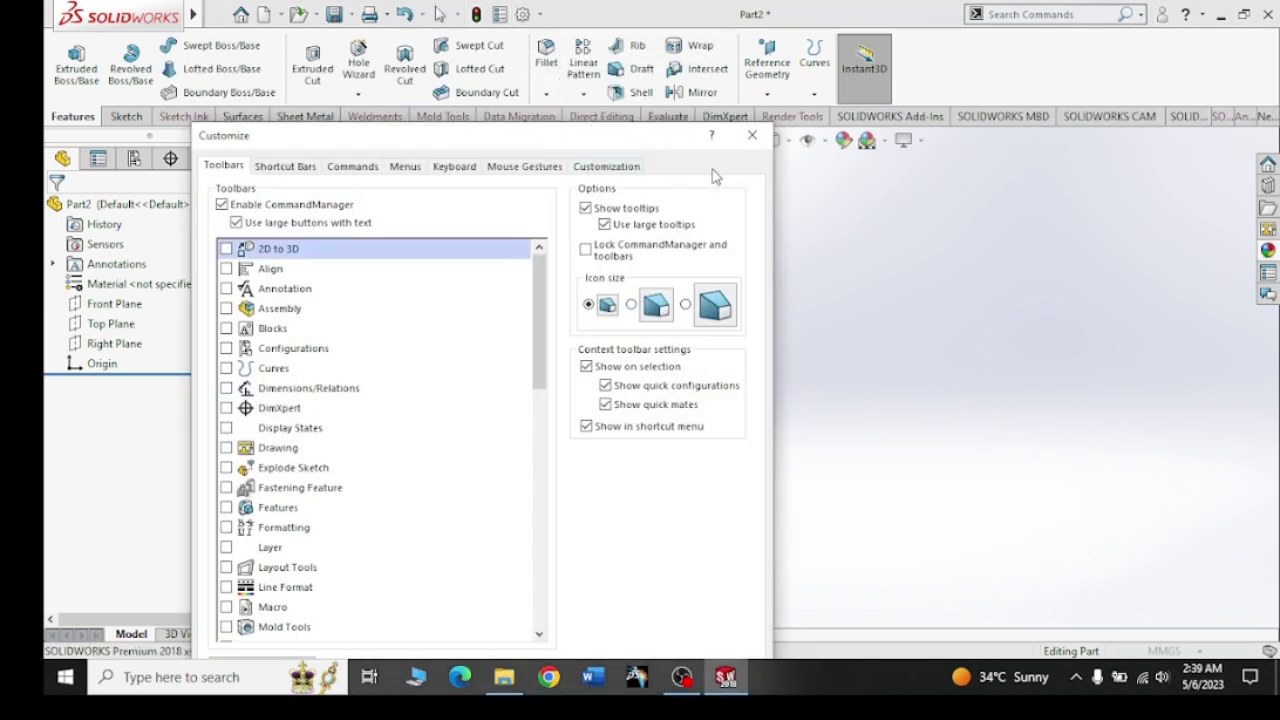
click(751, 135)
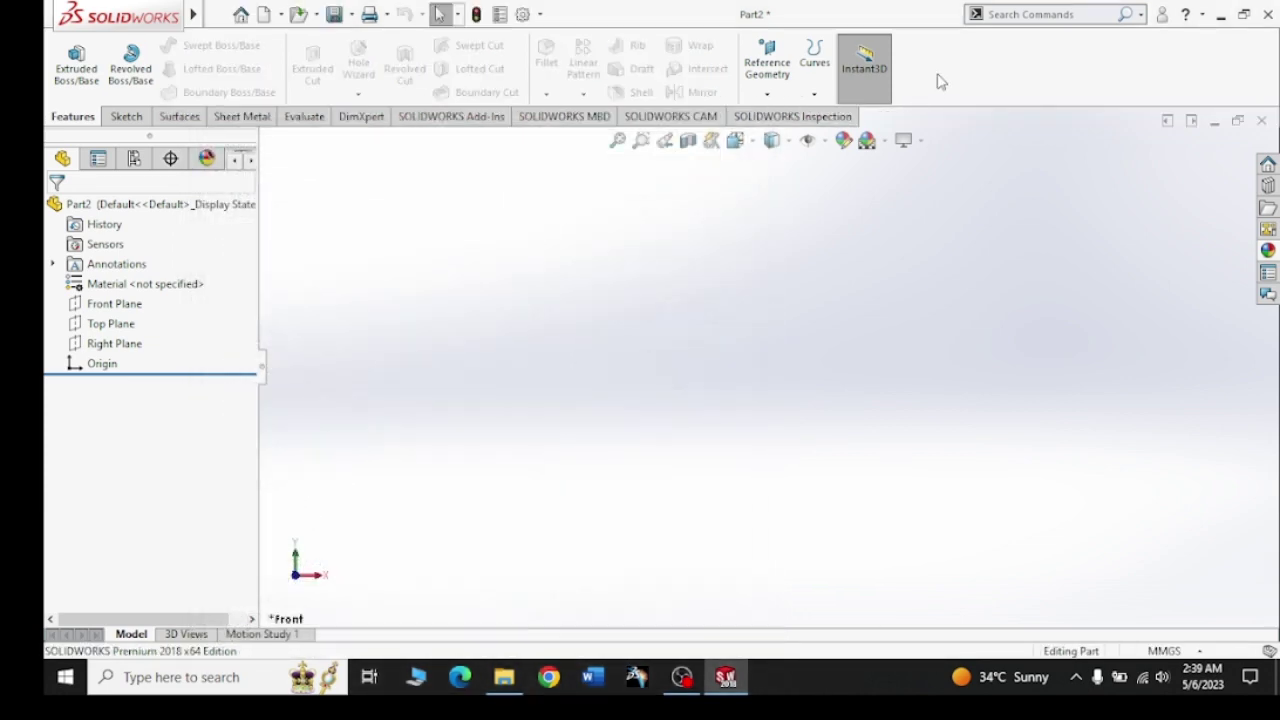
right_click(995, 68)
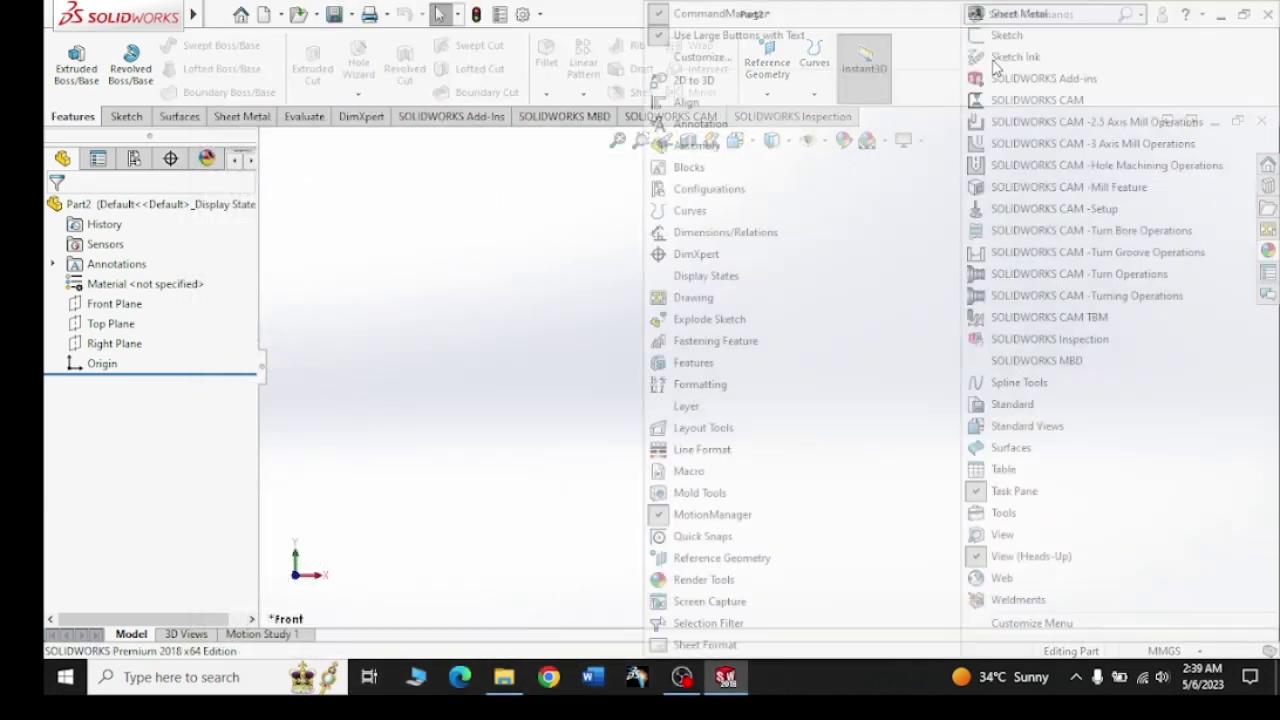
click(698, 60)
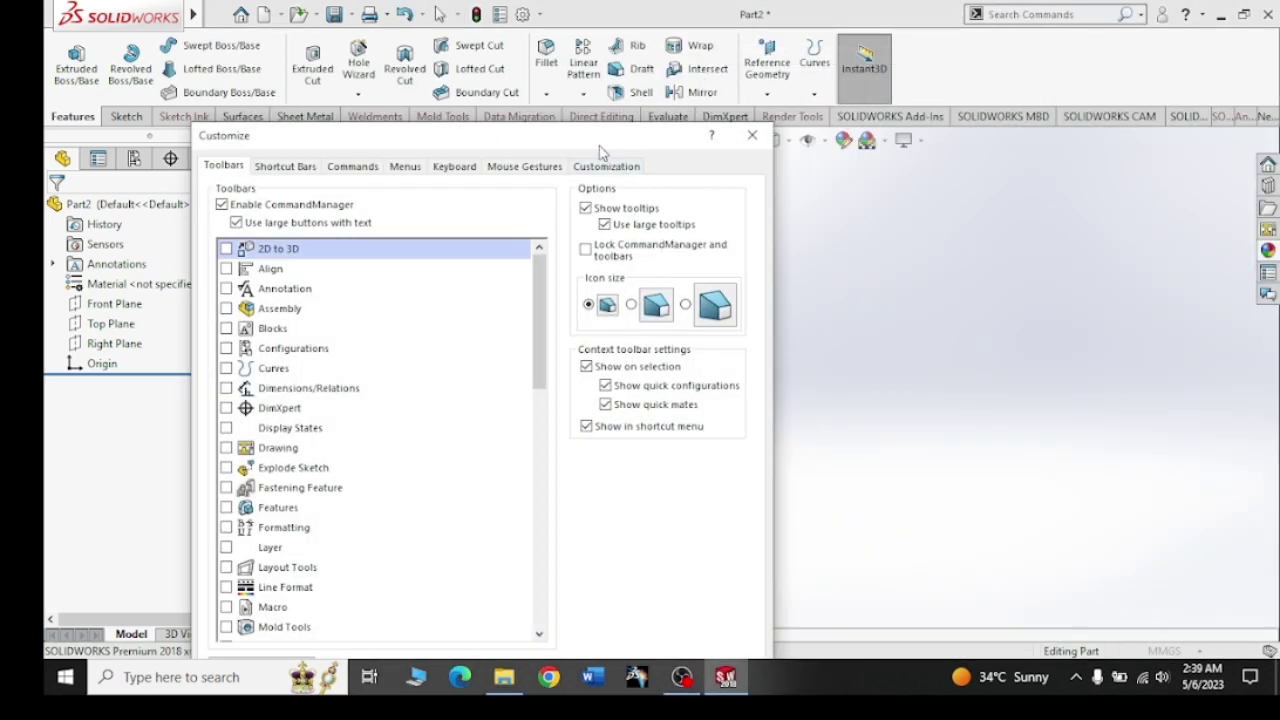
- Reposition the Customize dialog and browse Shortcut Bars, Commands, Menus and Keyboard, returning to Toolbars
drag(697, 108, 758, 57)
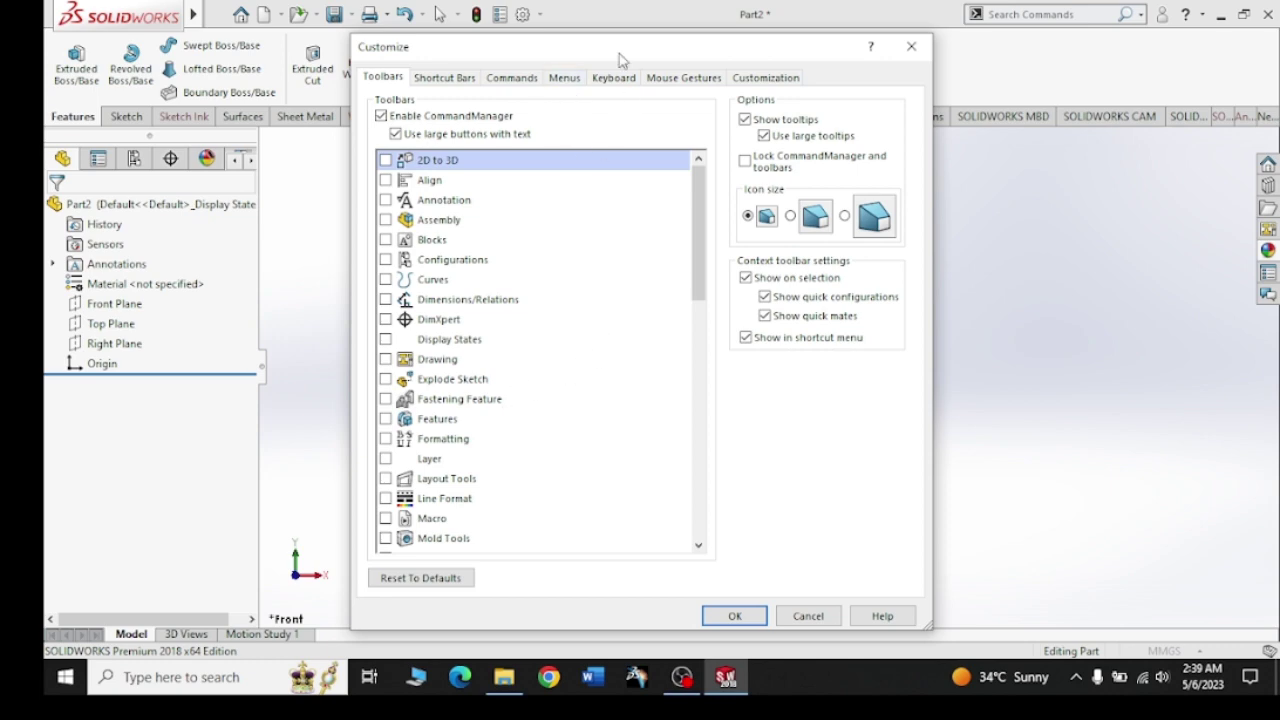
drag(620, 60, 893, 72)
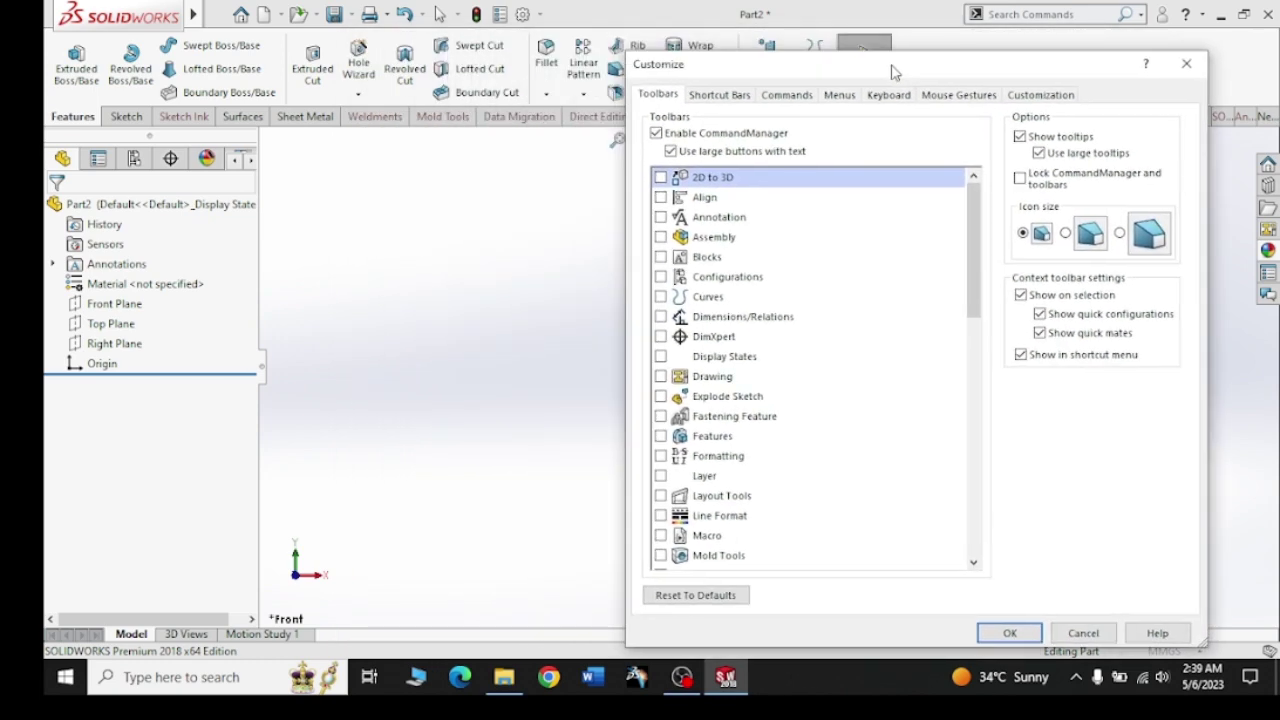
drag(893, 72, 824, 48)
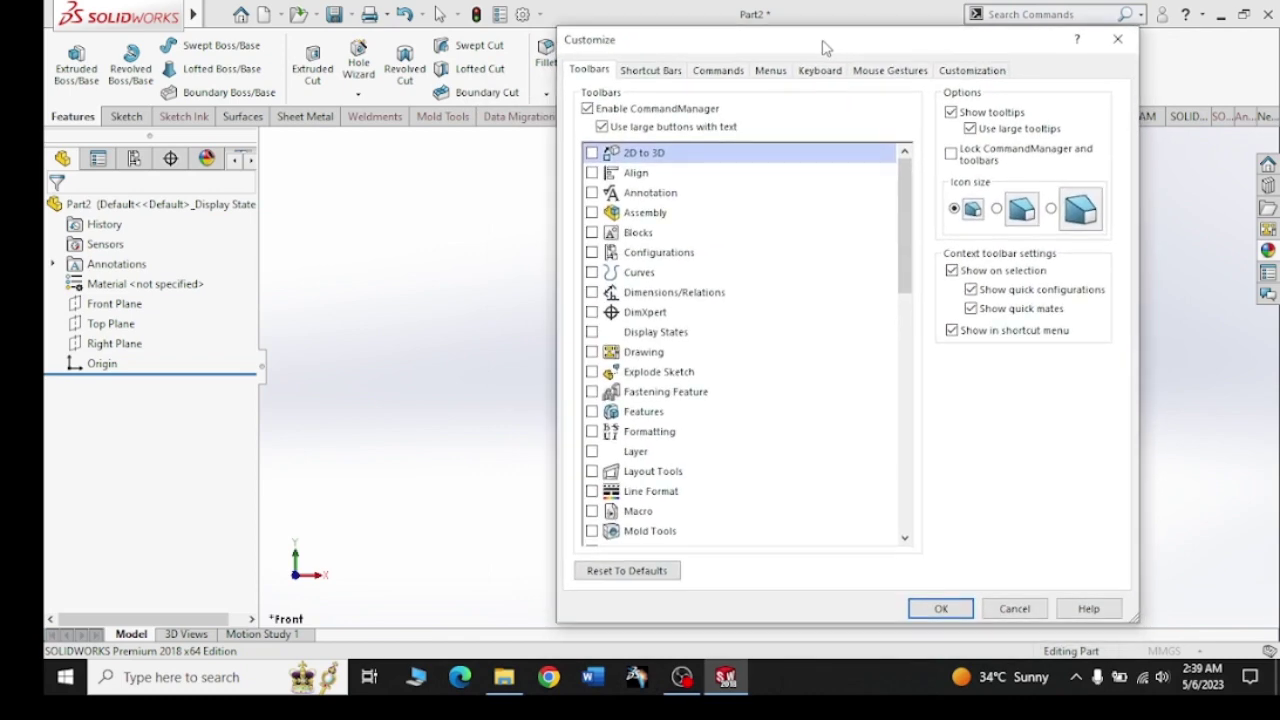
click(648, 72)
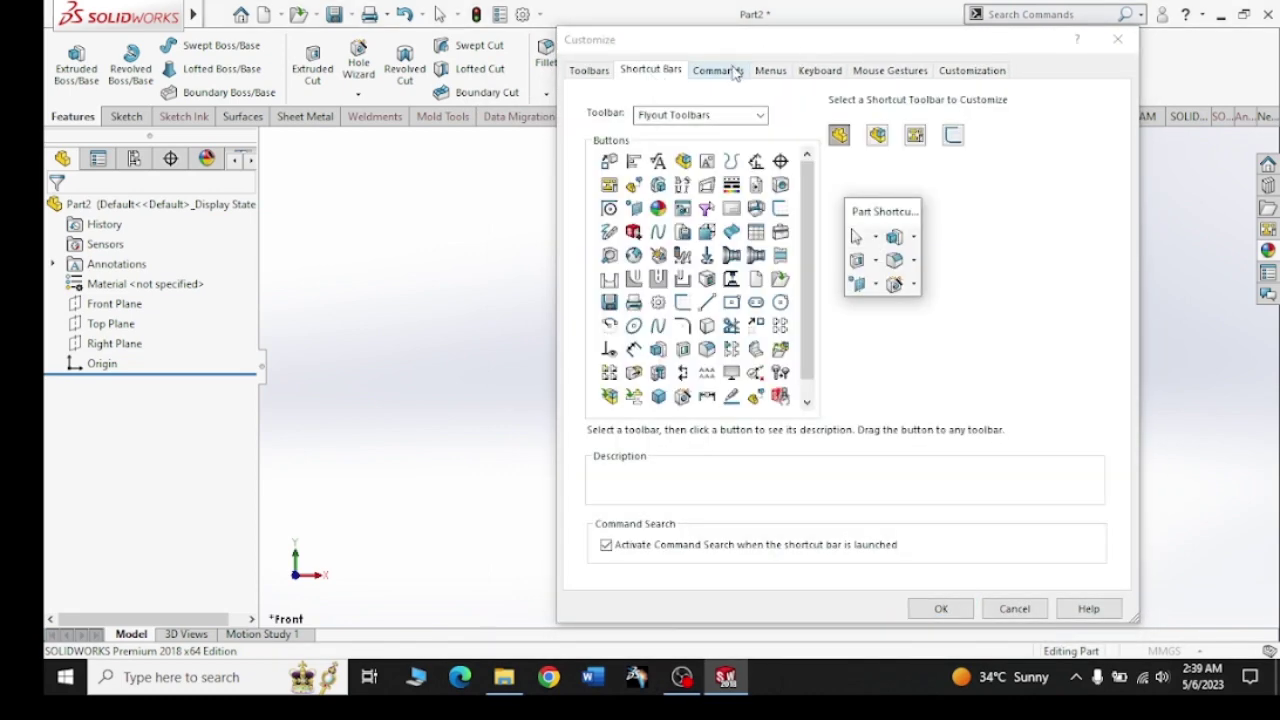
click(735, 72)
click(770, 72)
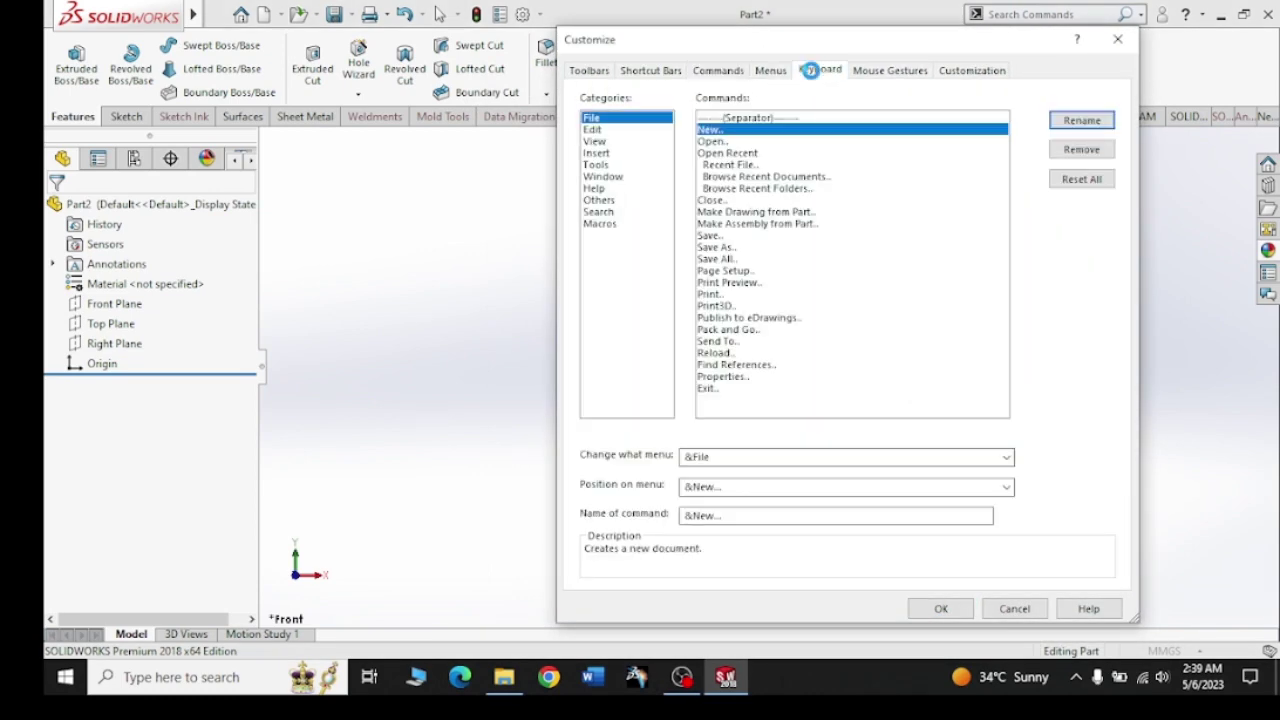
click(812, 71)
click(608, 72)
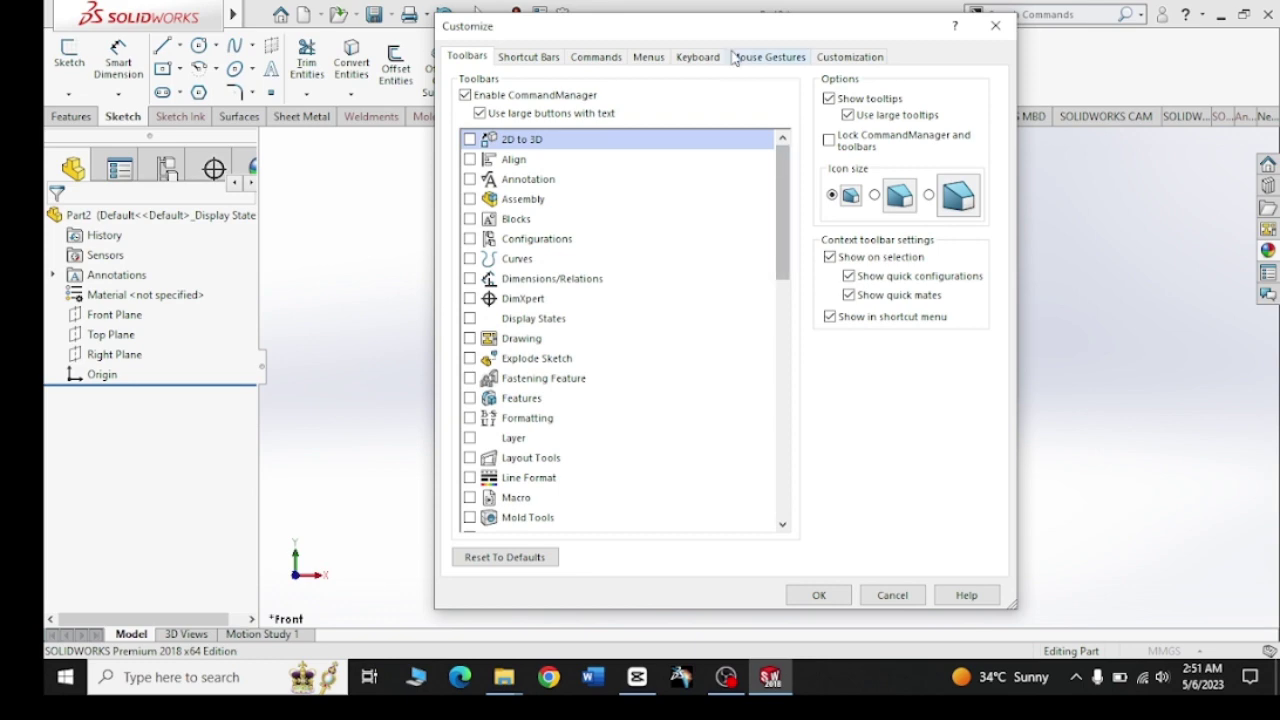
drag(700, 38, 785, 50)
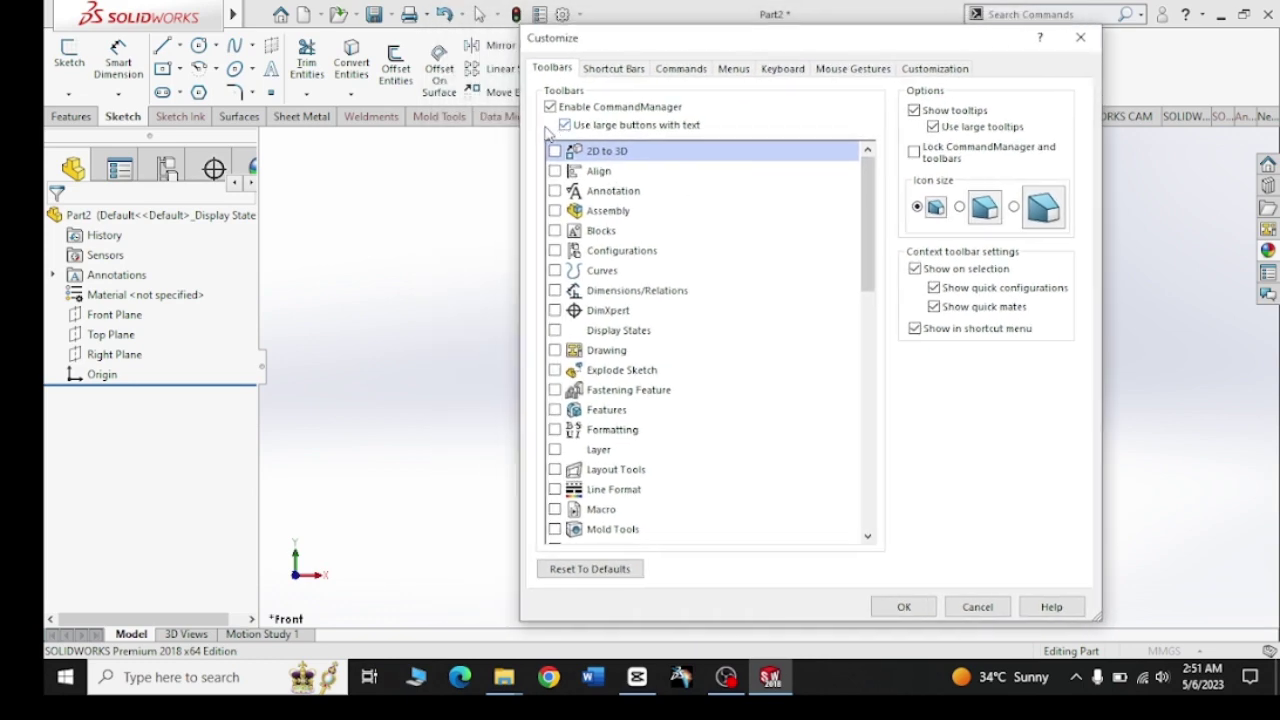
drag(765, 40, 723, 167)
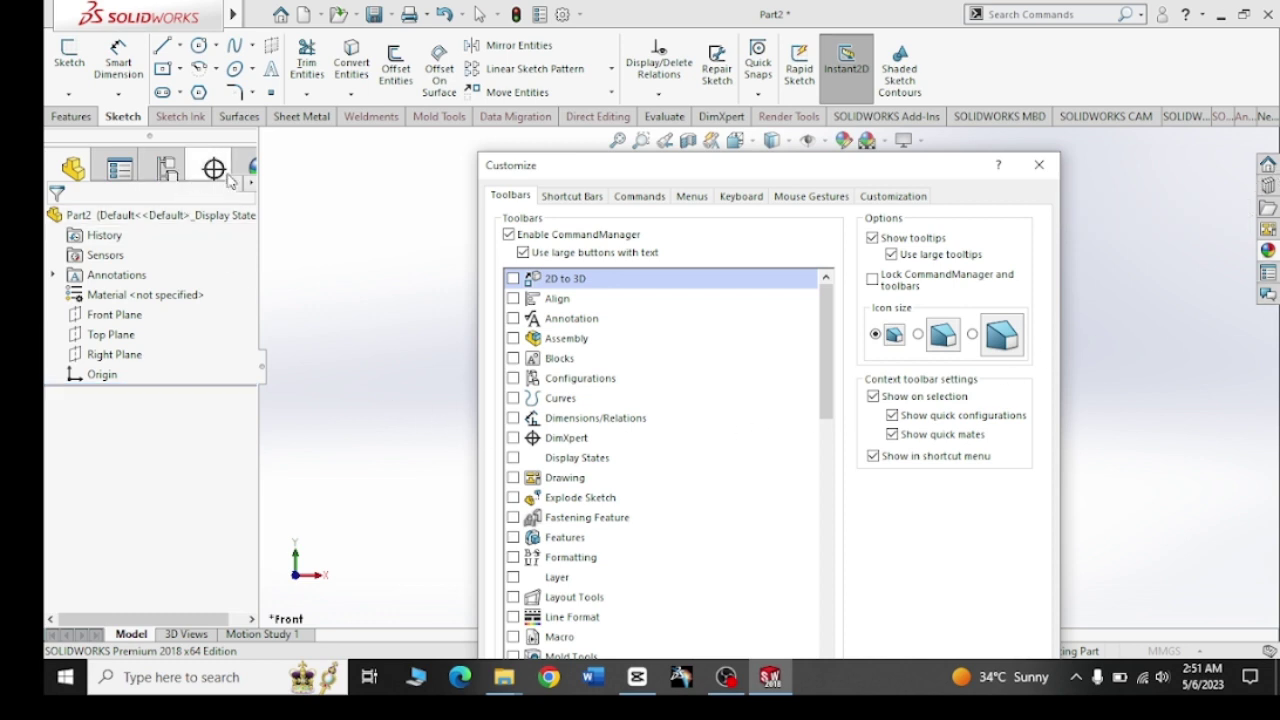
drag(715, 174, 725, 105)
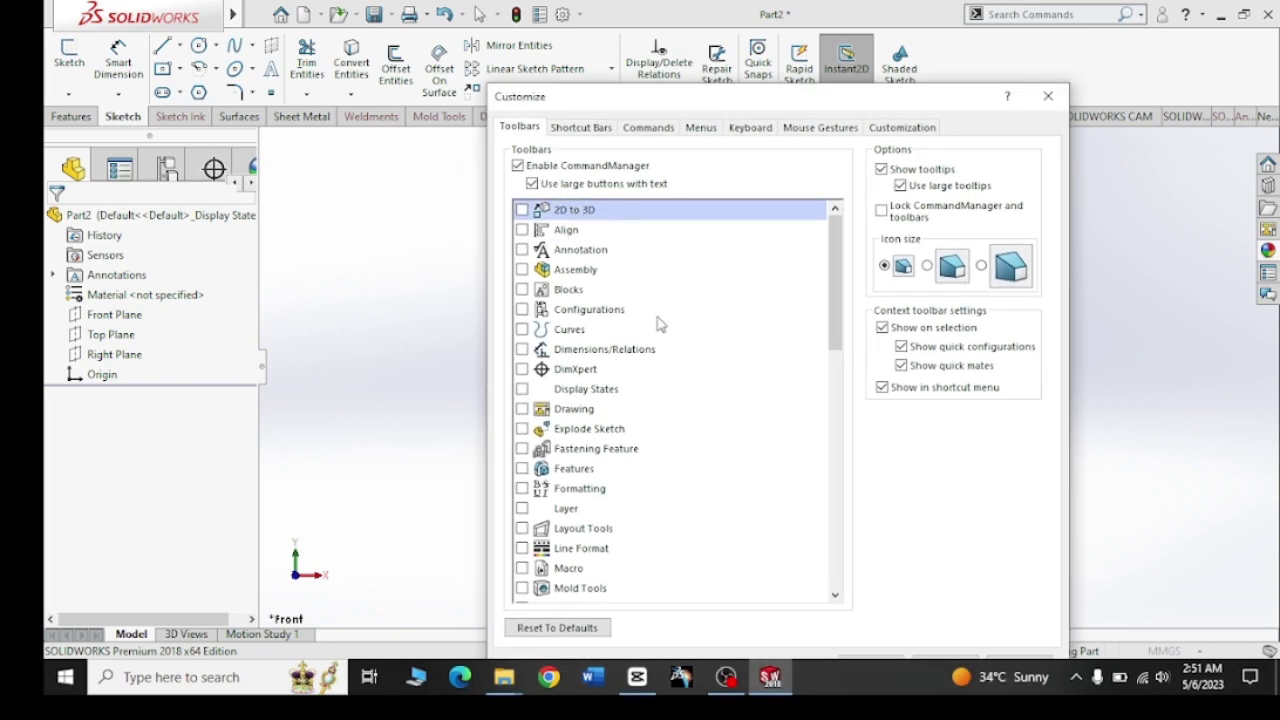
scroll(659, 323, down, 1)
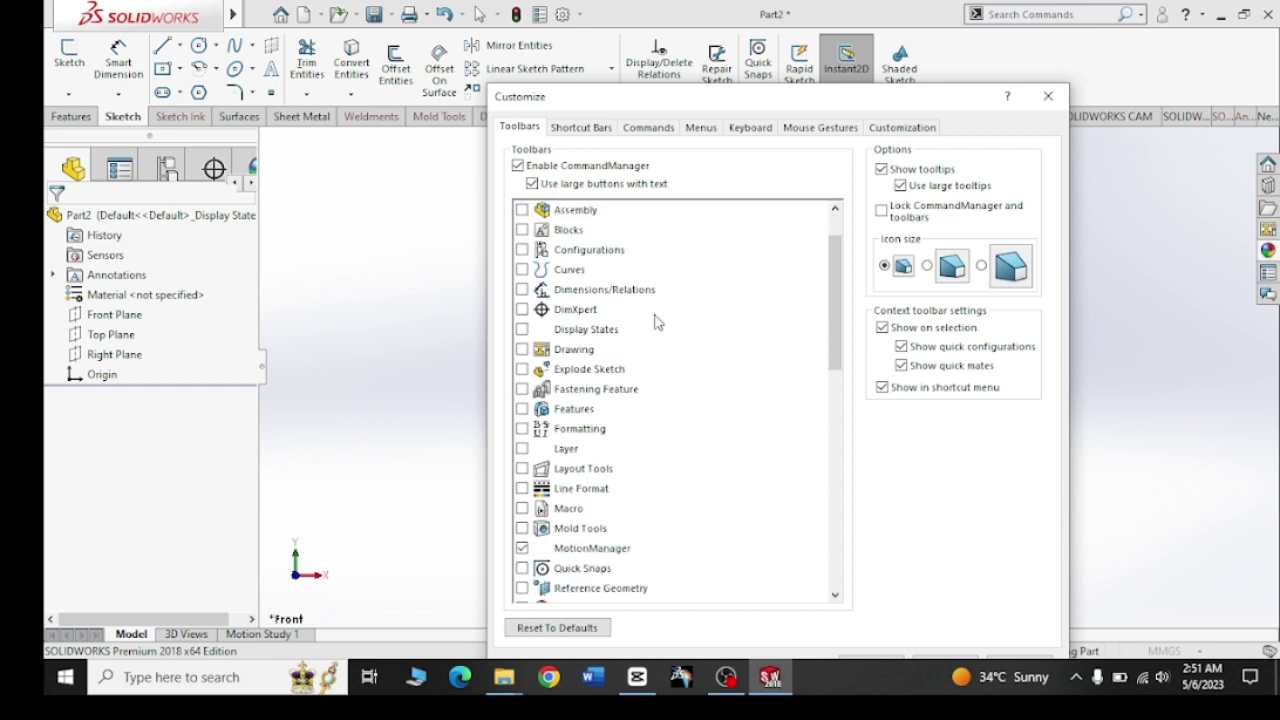
scroll(630, 360, down, 2)
scroll(559, 512, down, 1)
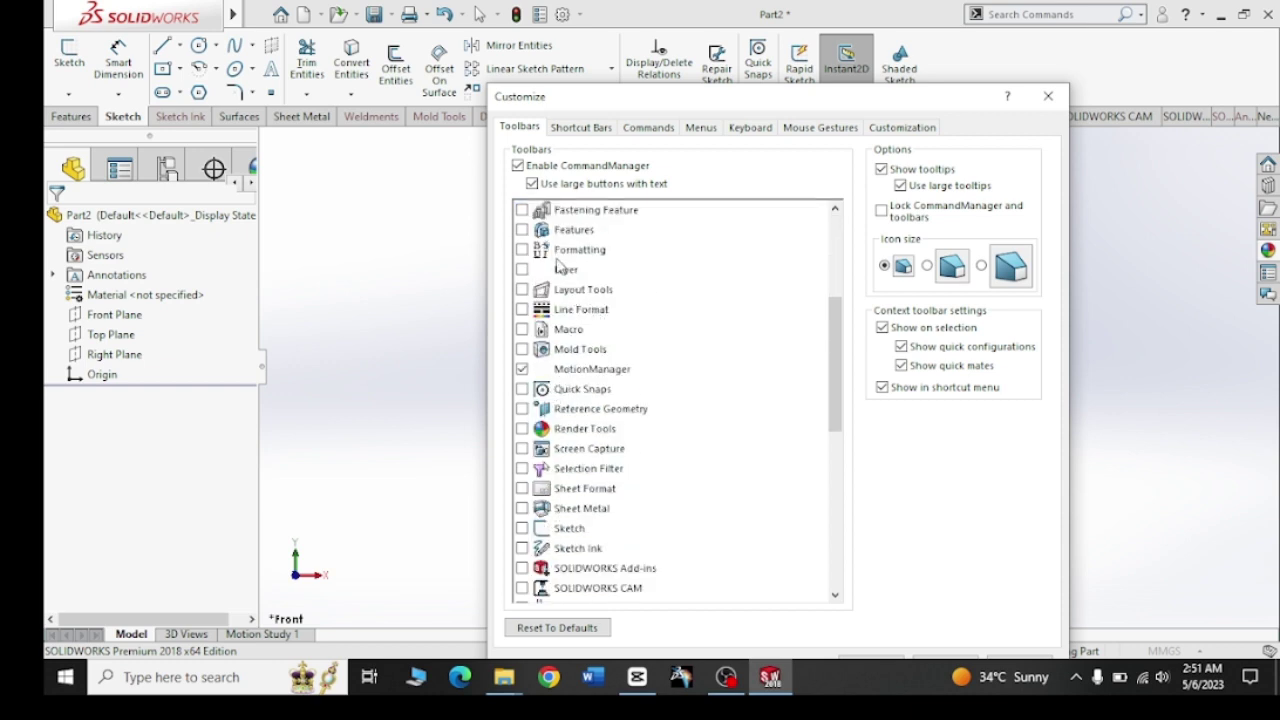
click(521, 349)
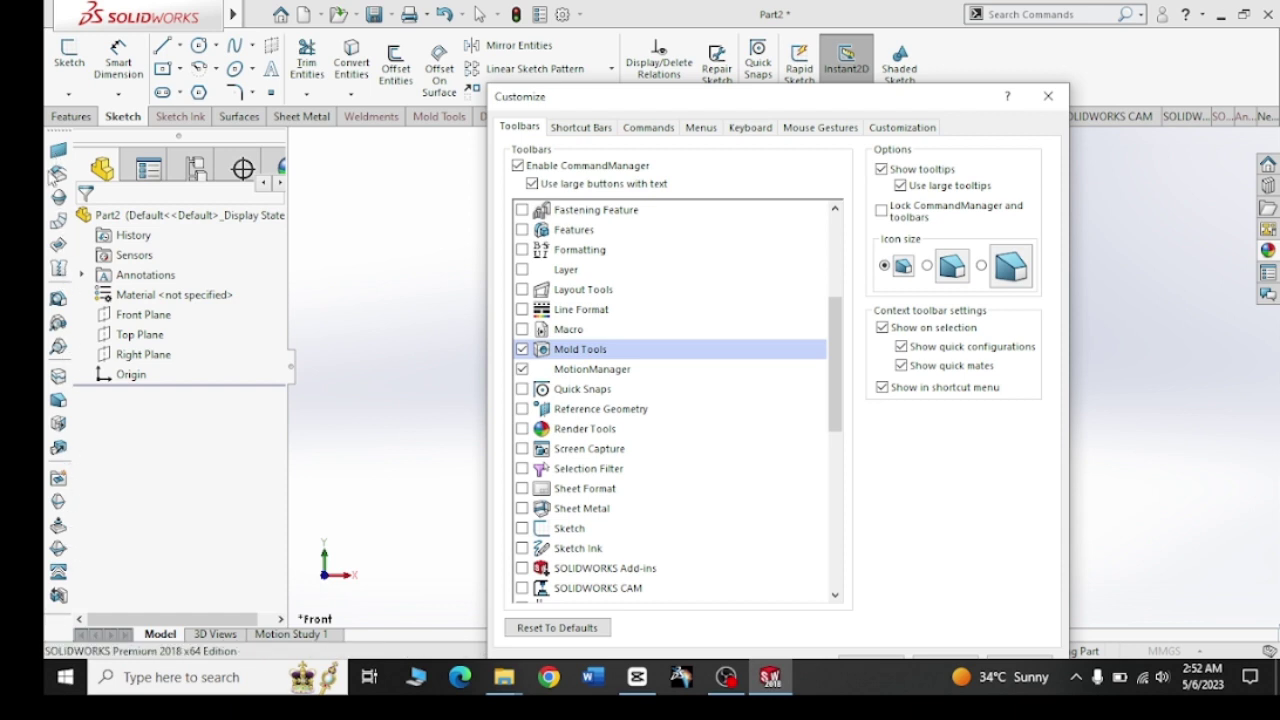
mouse_move(58, 140)
mouse_down()
mouse_move(228, 165)
mouse_move(286, 194)
mouse_up()
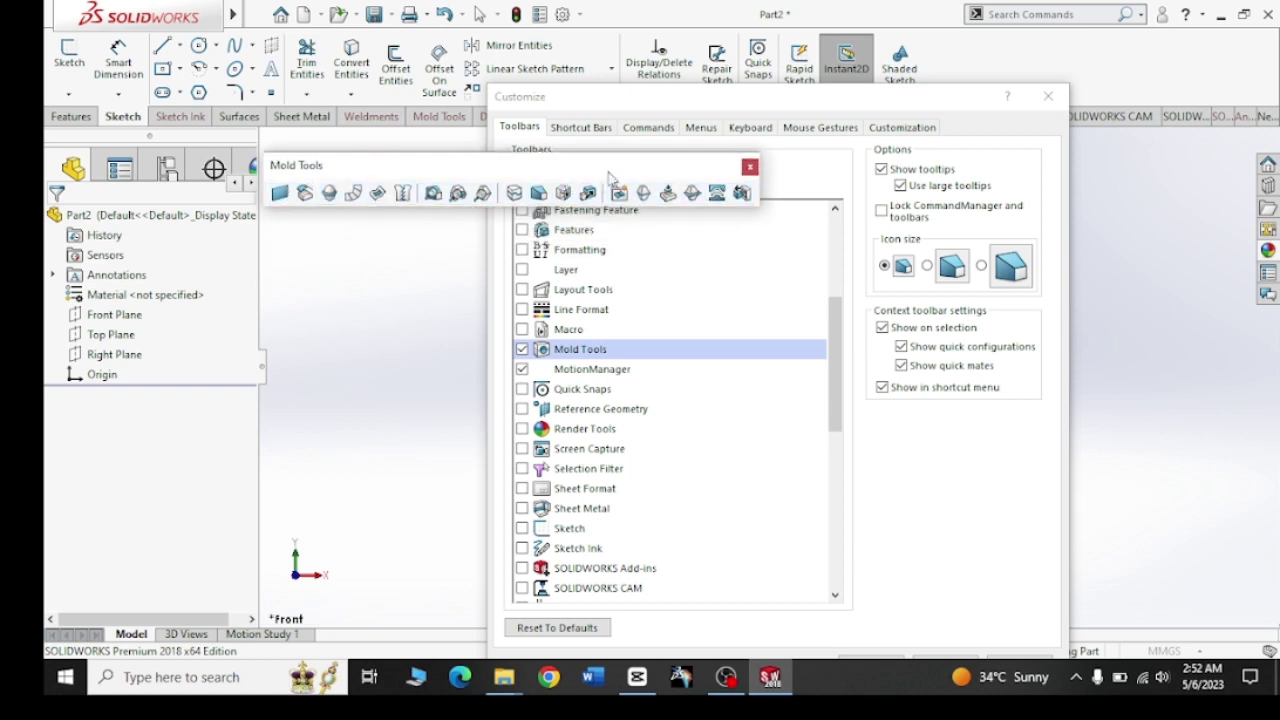
drag(610, 175, 60, 260)
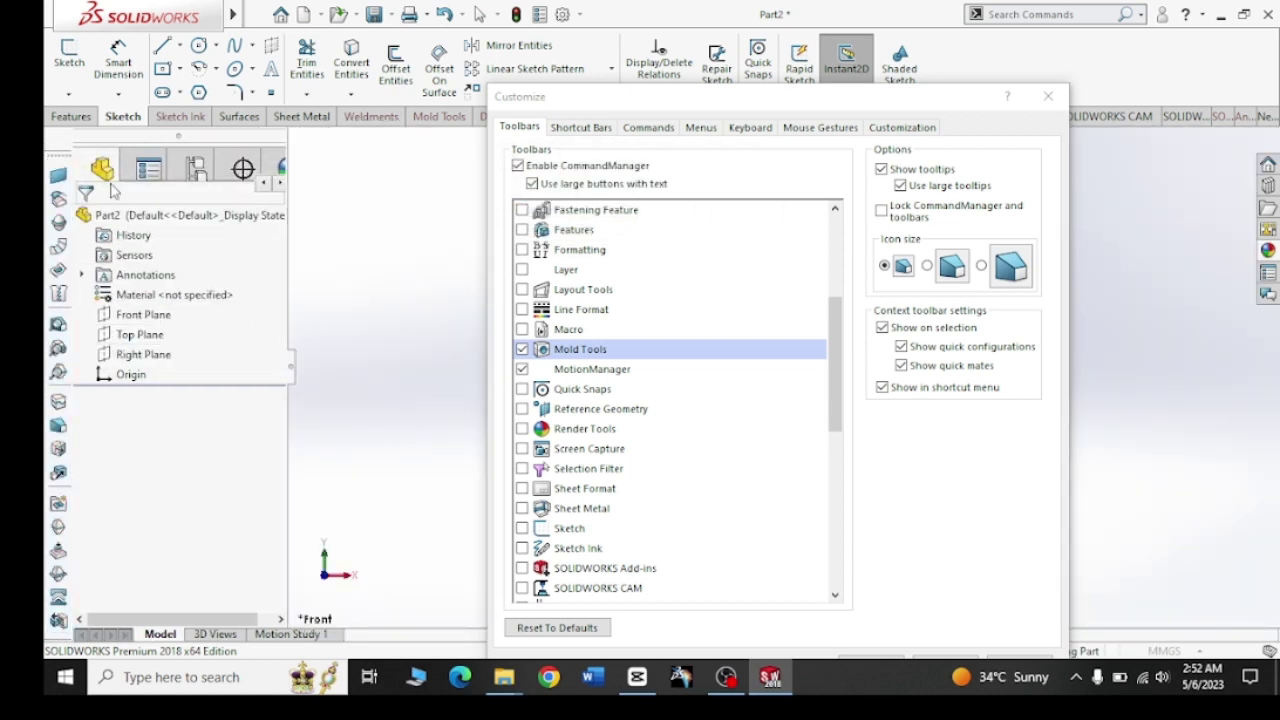
click(522, 350)
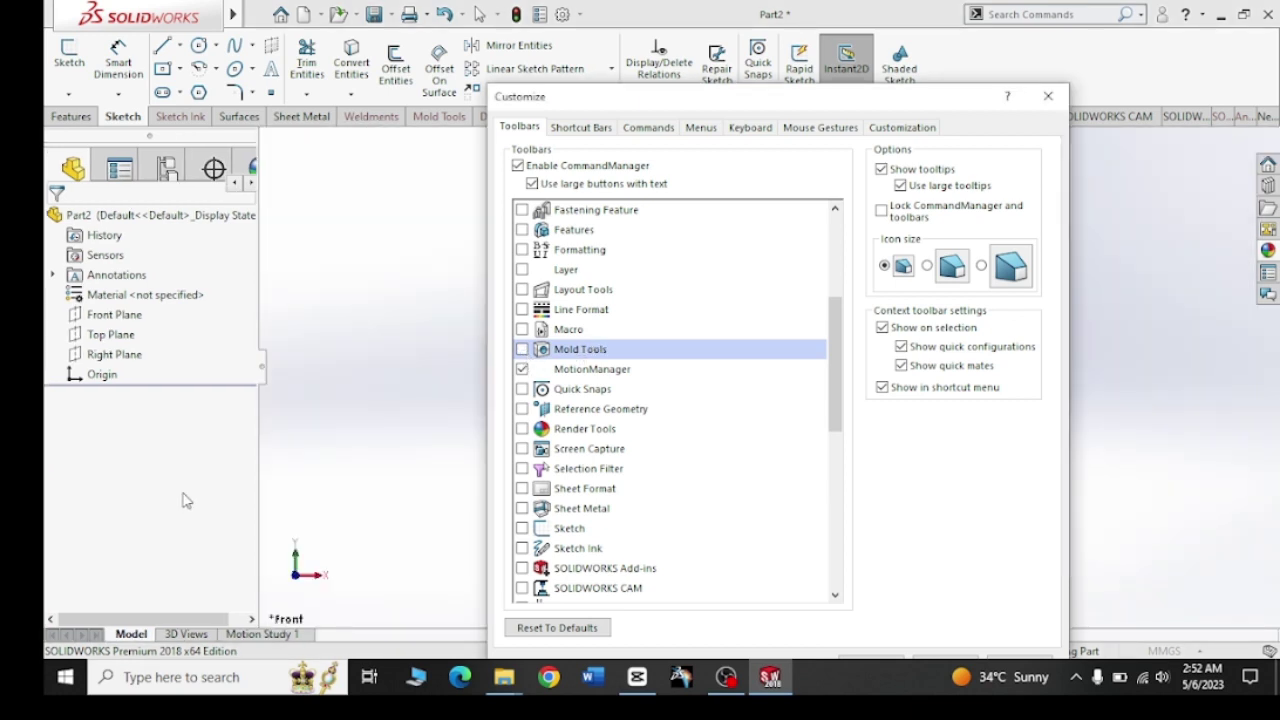
scroll(653, 380, down, 2)
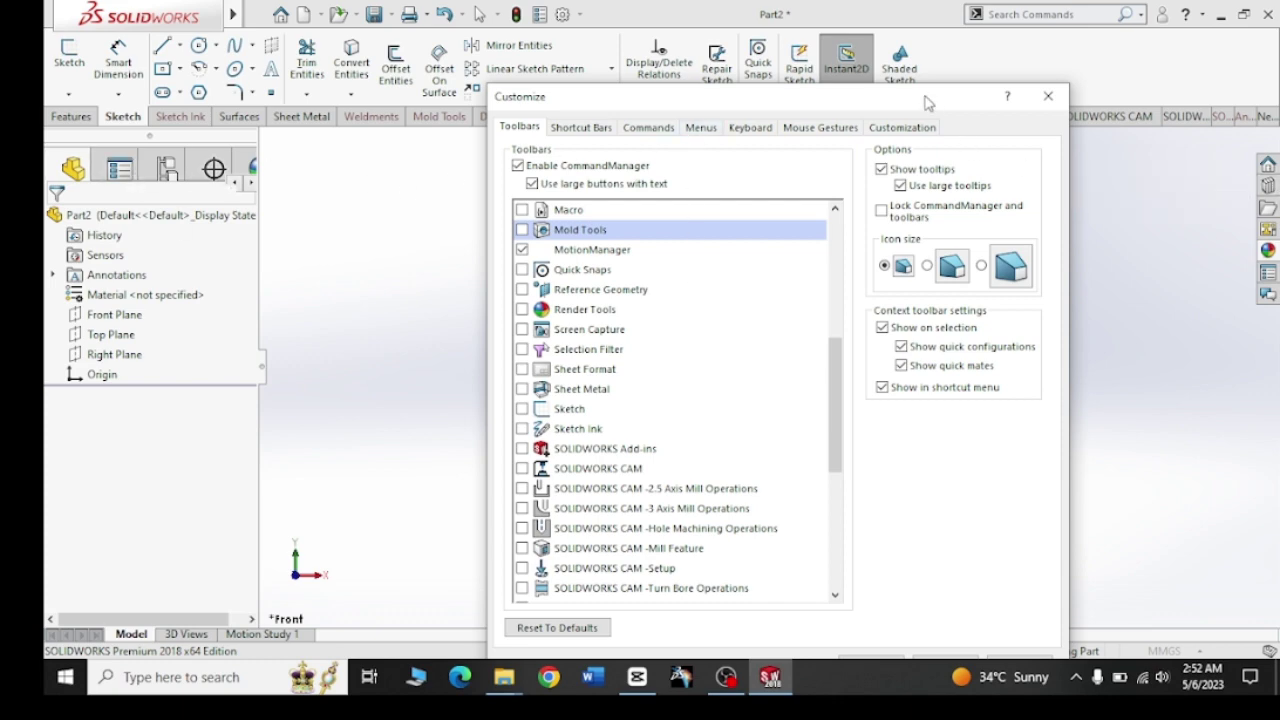
mouse_move(925, 98)
mouse_down()
mouse_move(645, 150)
mouse_move(505, 65)
mouse_up()
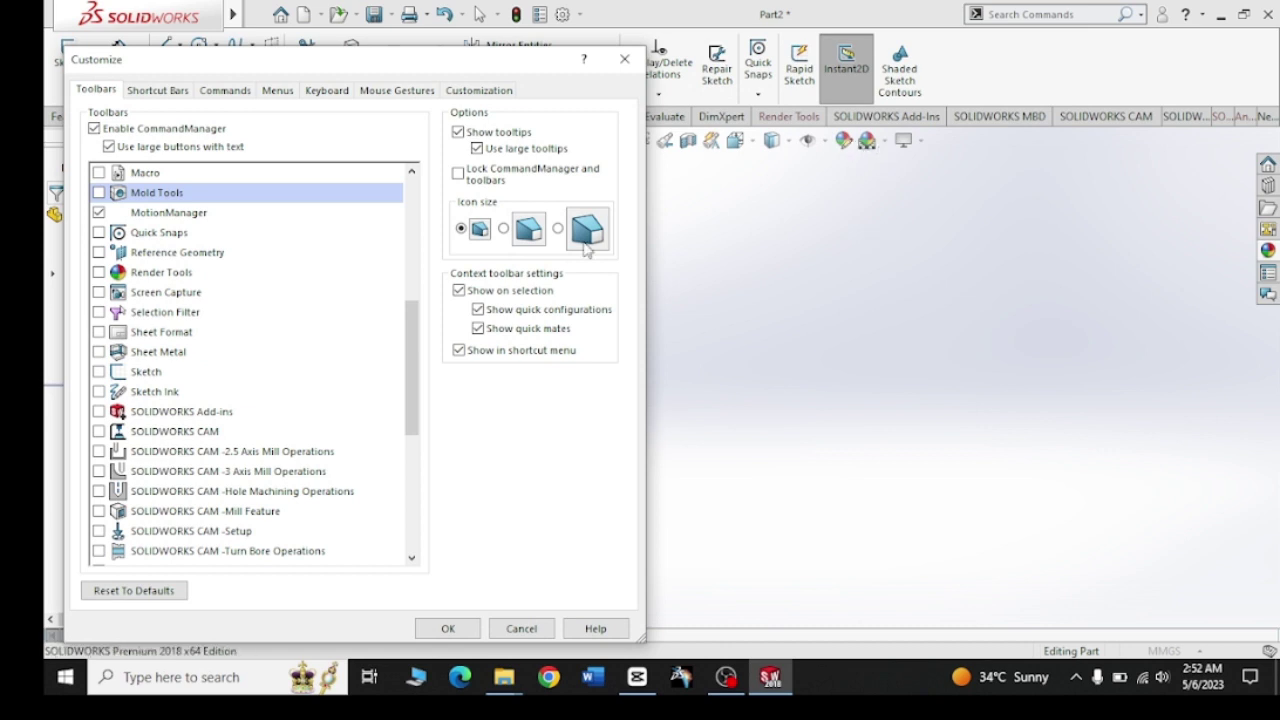
drag(417, 347, 415, 462)
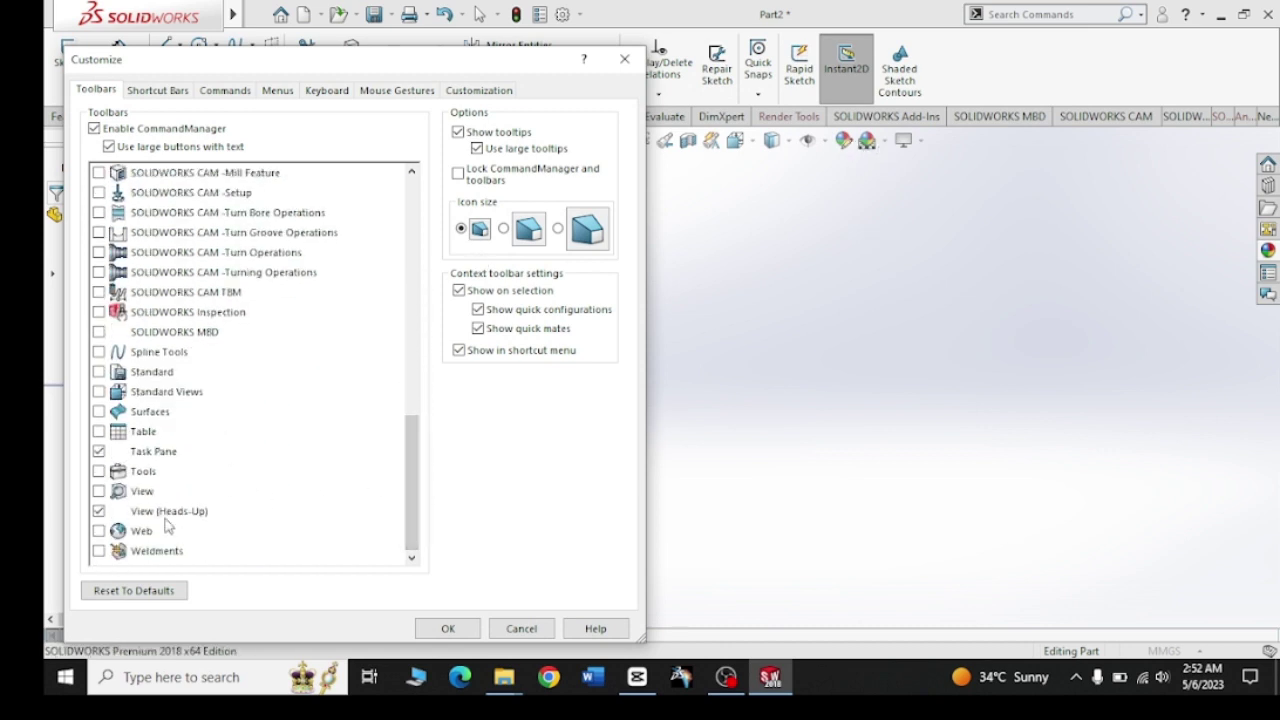
click(99, 512)
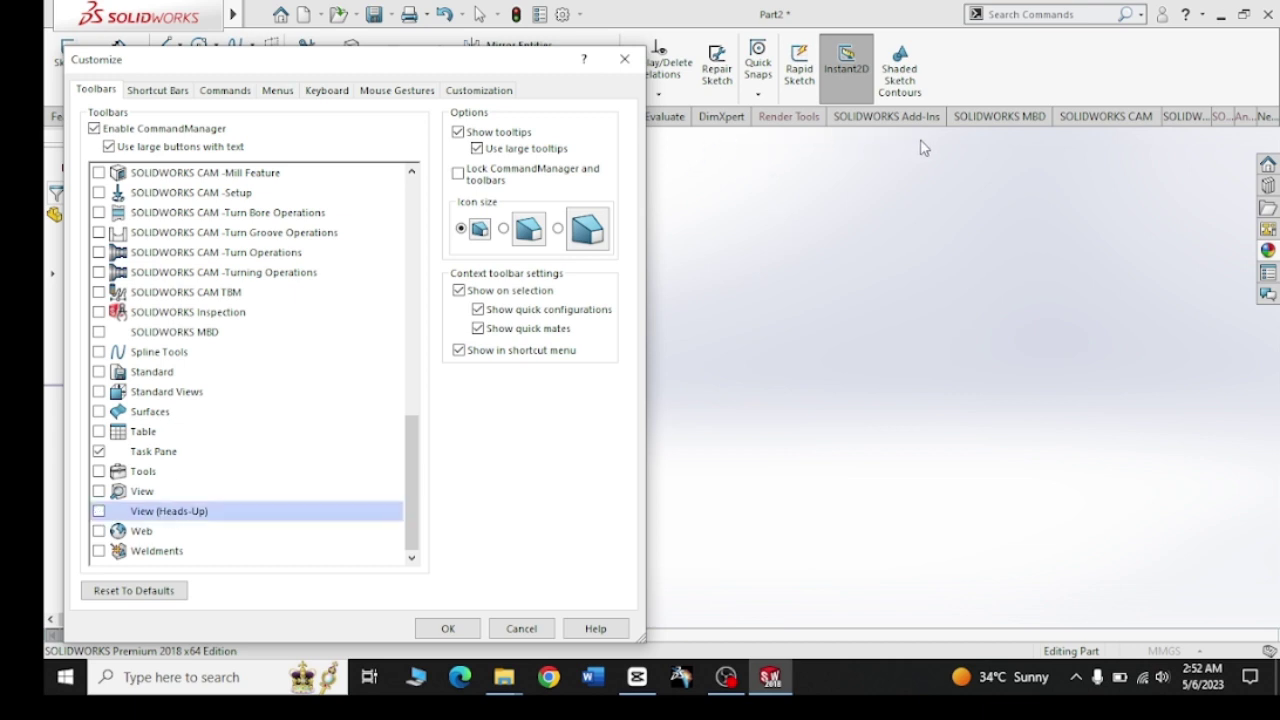
click(100, 512)
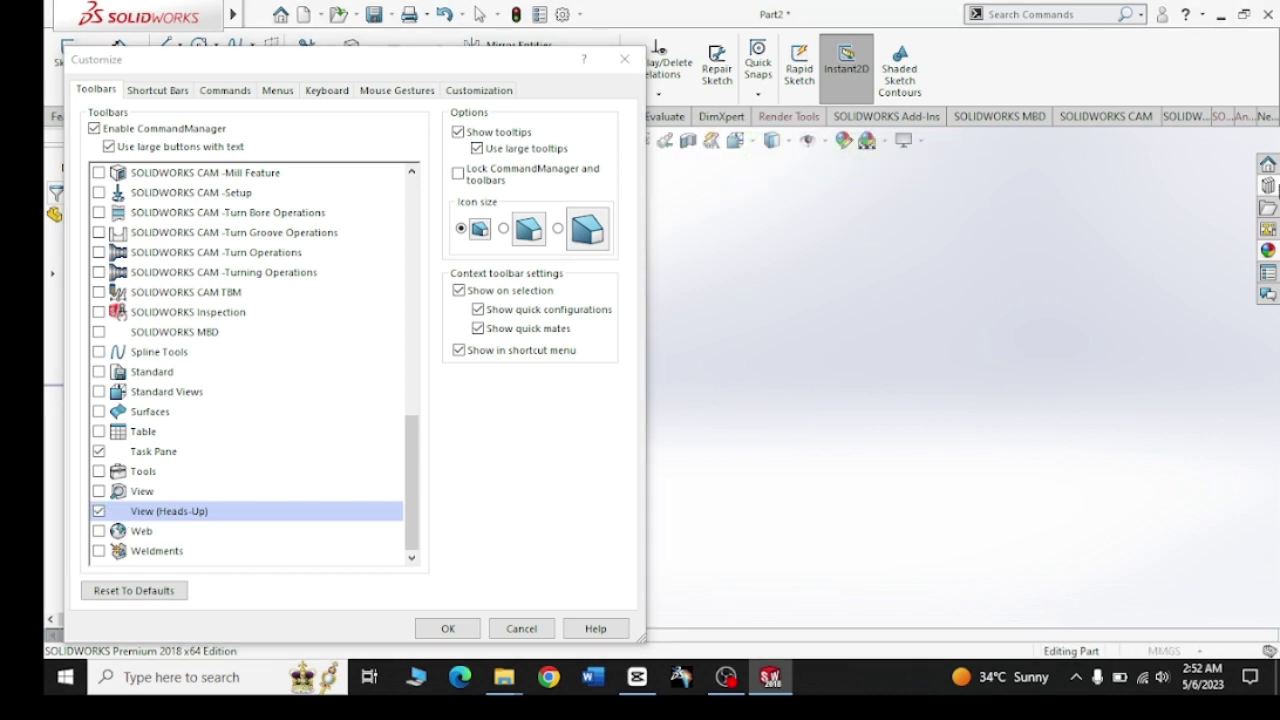
drag(416, 460, 420, 329)
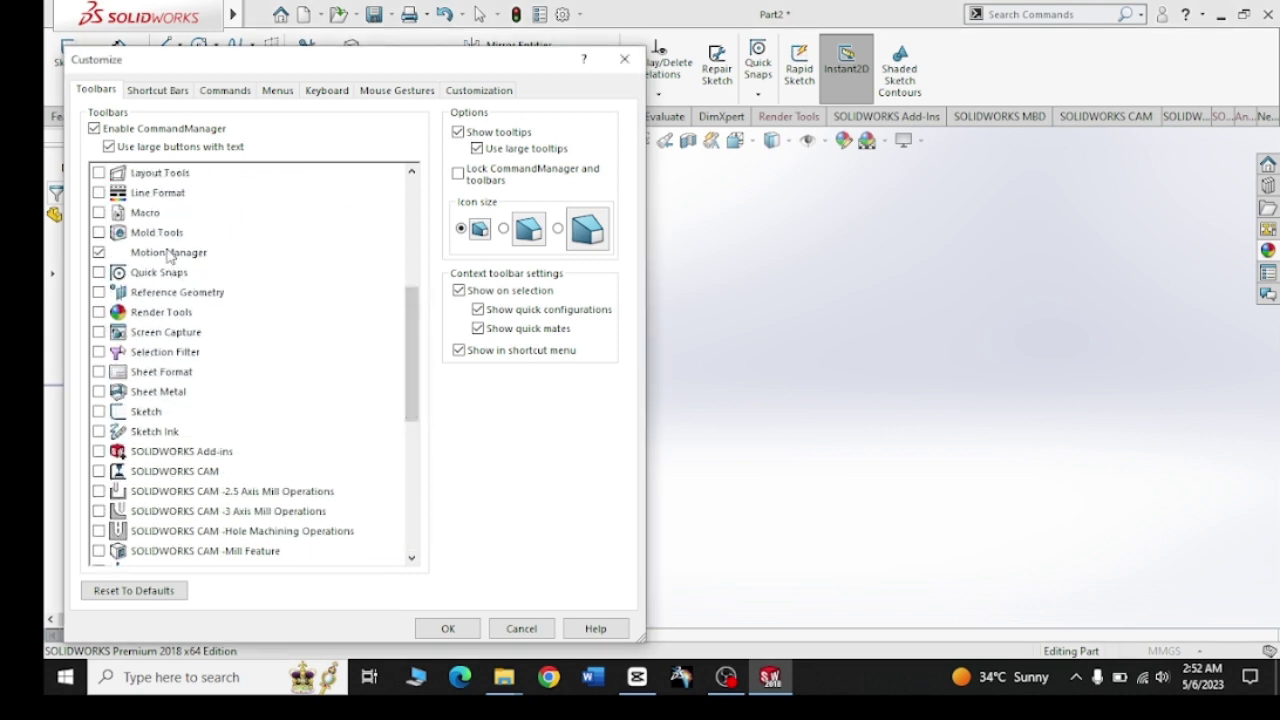
click(98, 253)
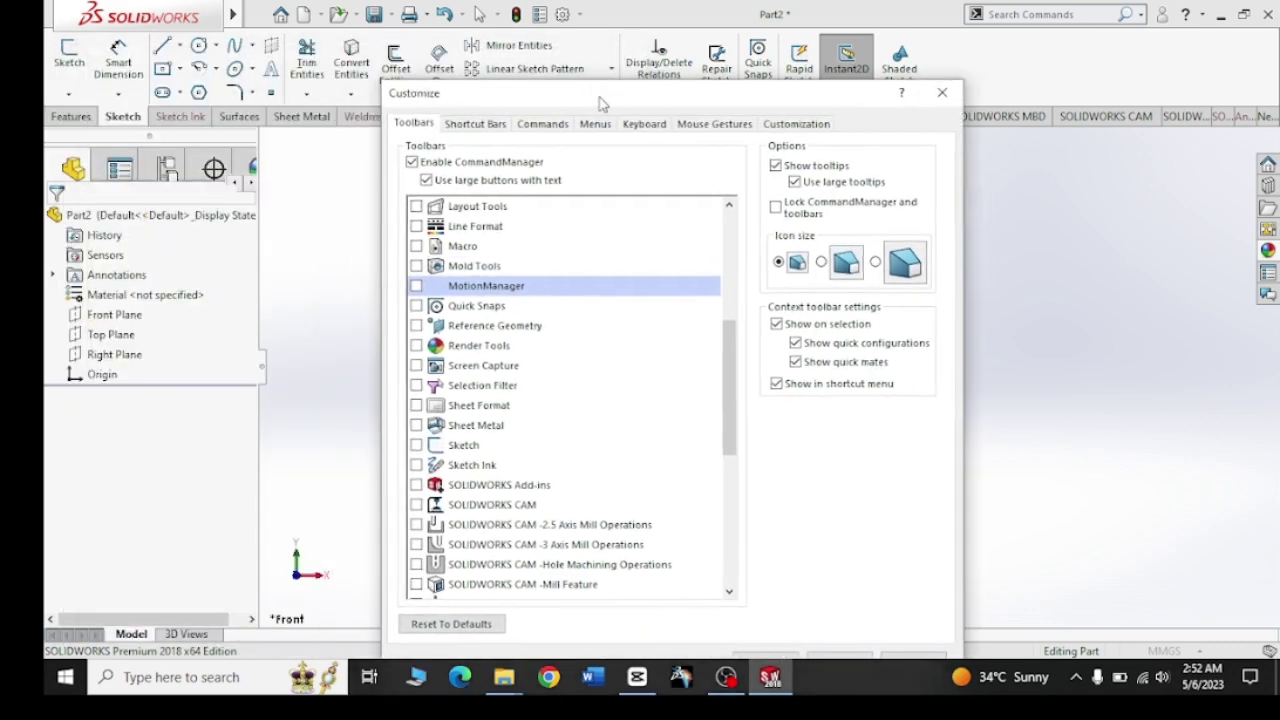
drag(279, 69, 617, 79)
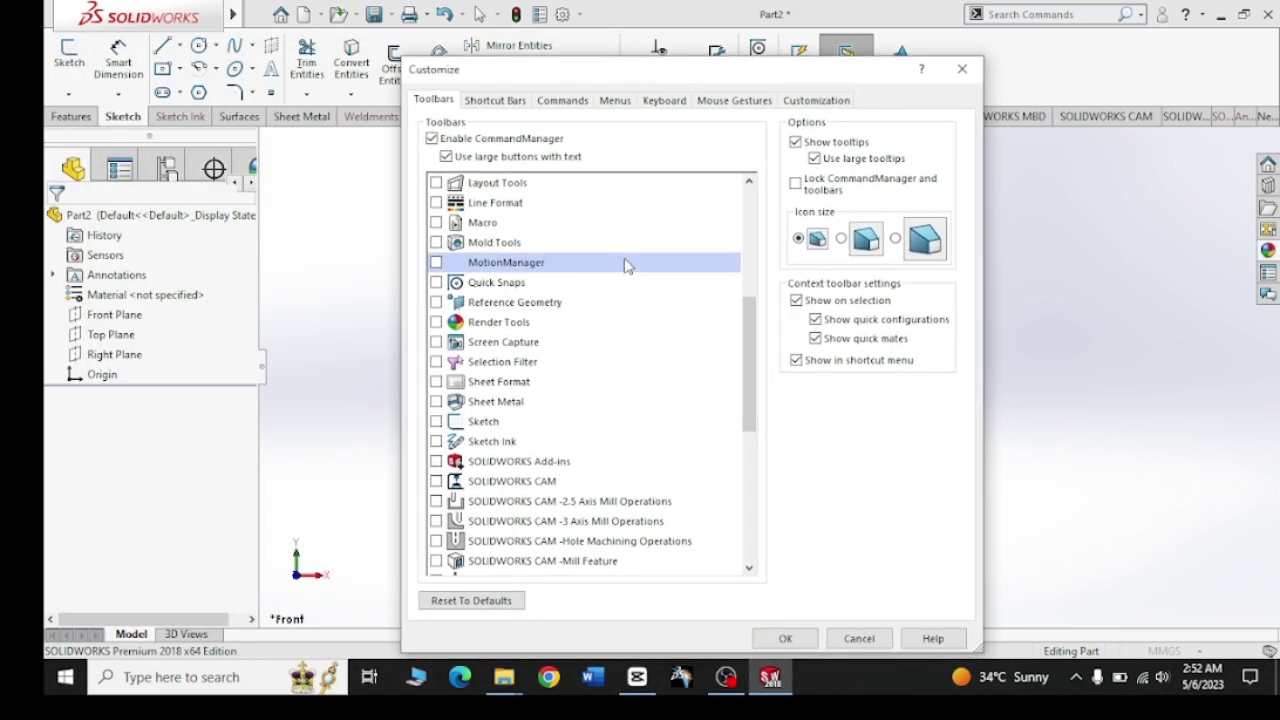
click(436, 263)
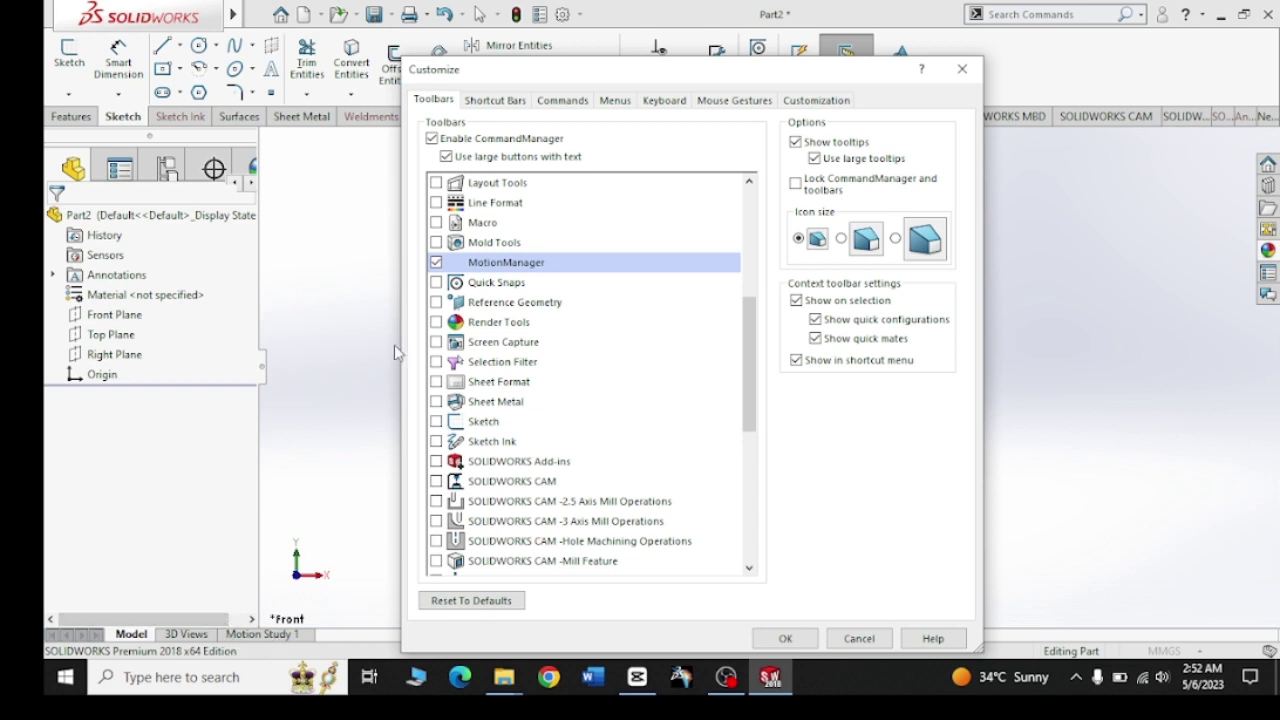
click(436, 262)
click(436, 262)
scroll(436, 266, up, 2)
scroll(563, 296, up, 2)
scroll(563, 296, up, 2)
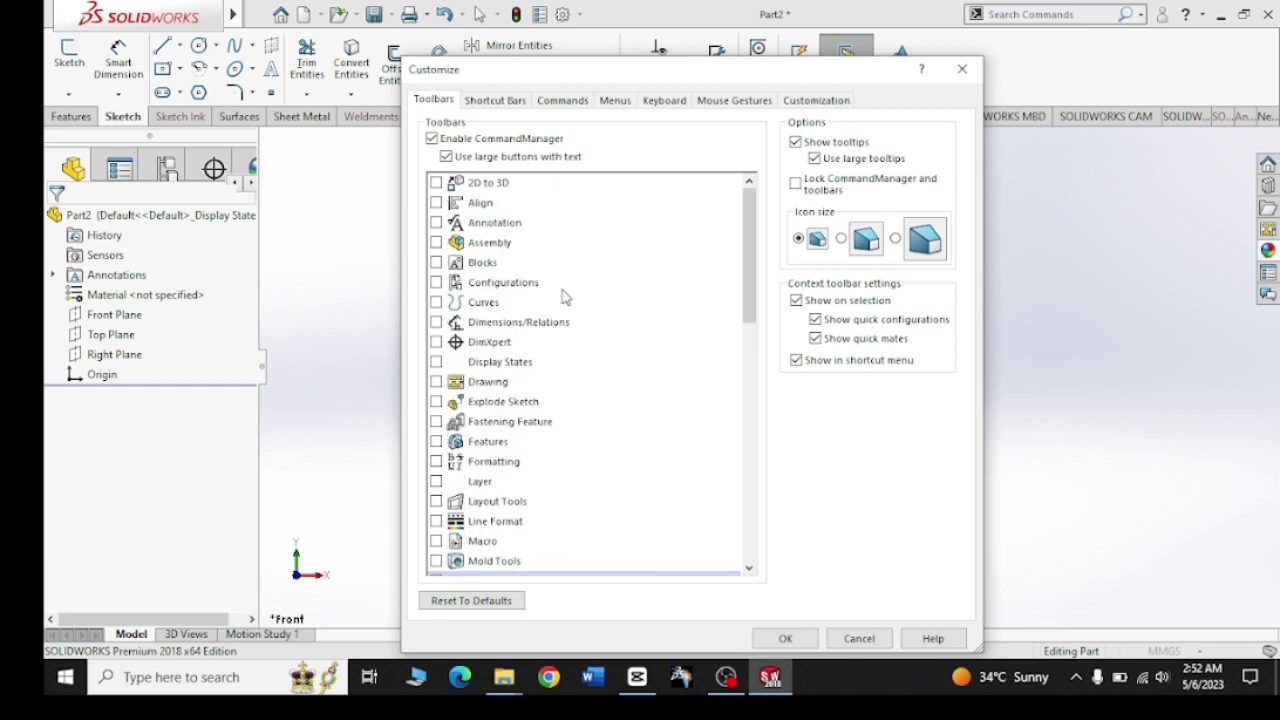
scroll(563, 296, down, 3)
scroll(565, 297, down, 2)
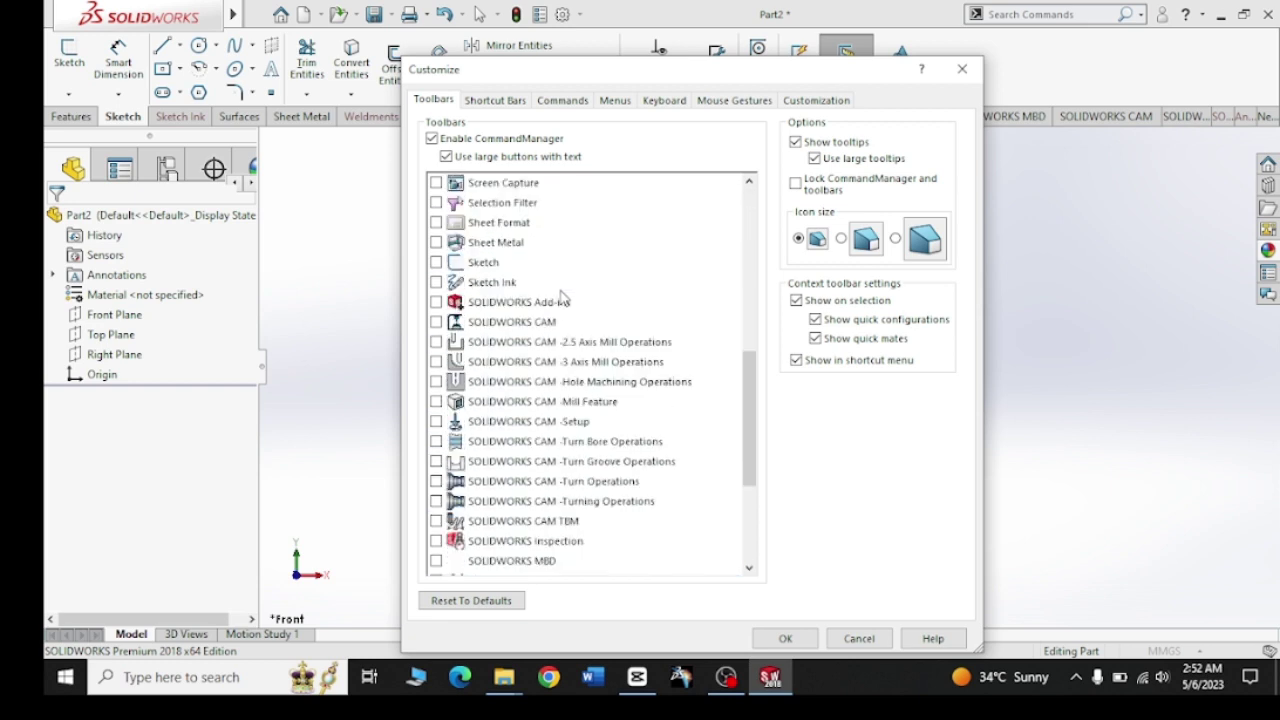
scroll(565, 297, down, 4)
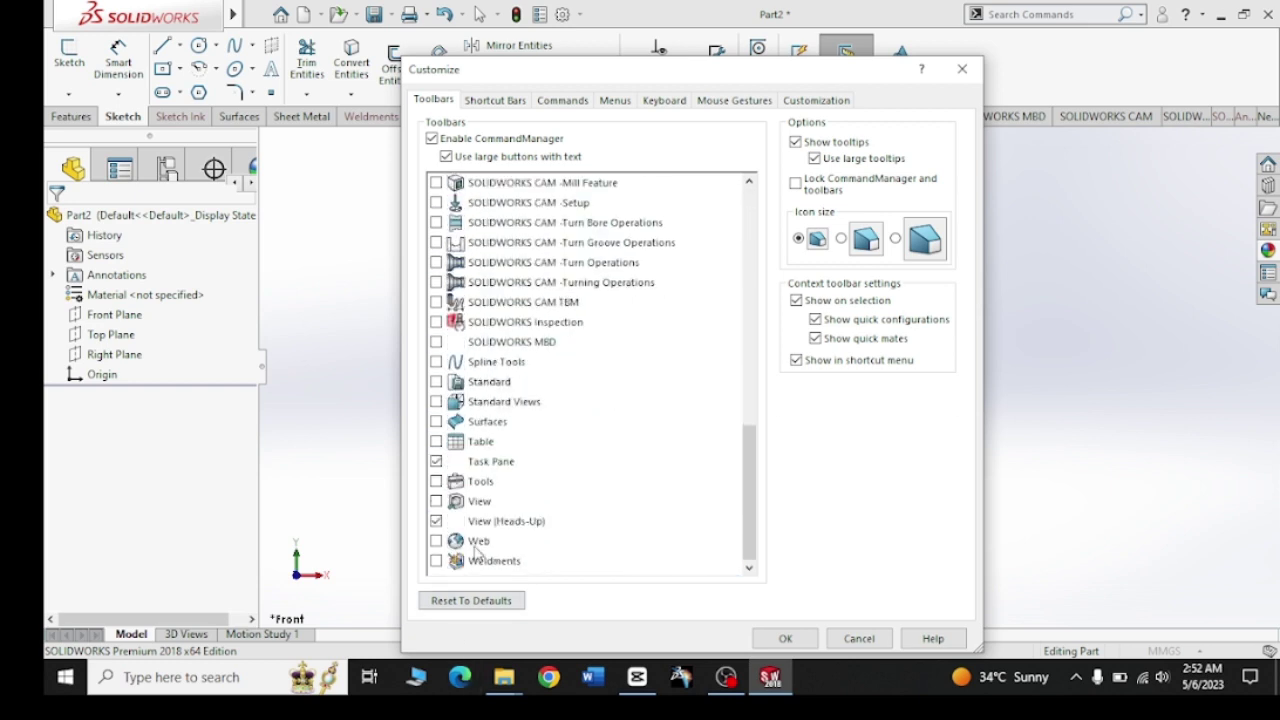
click(437, 462)
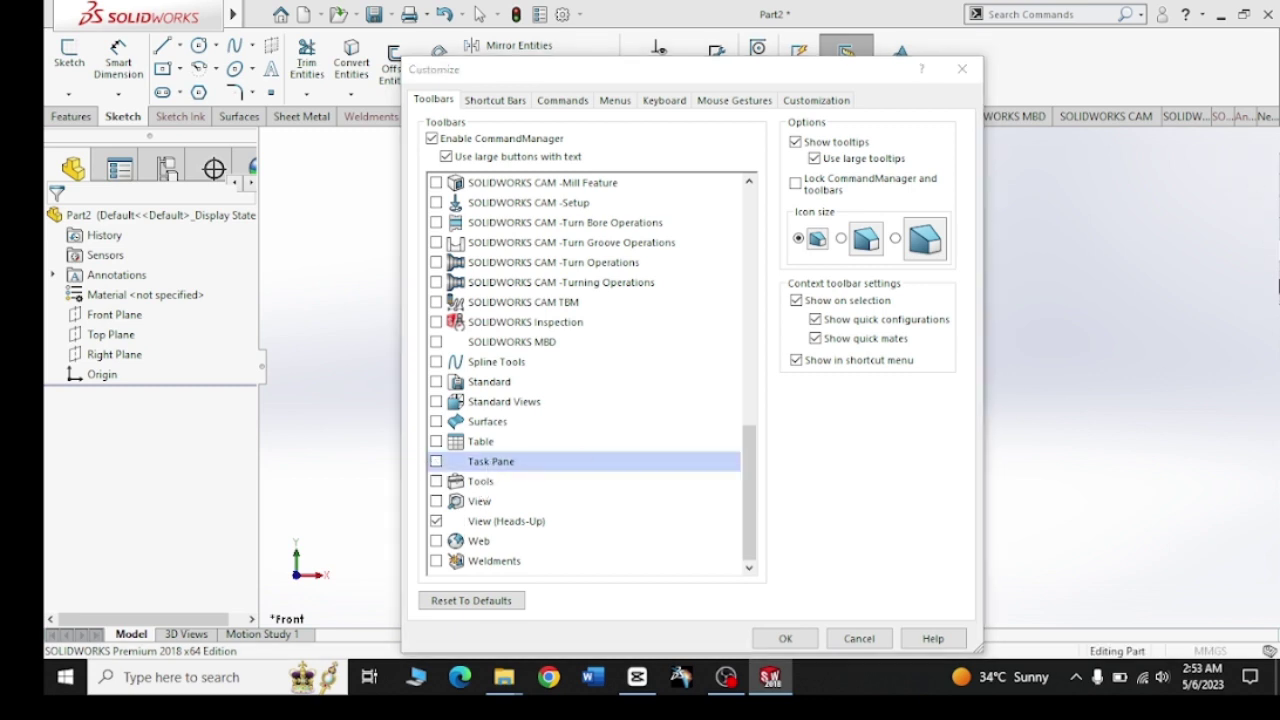
click(437, 462)
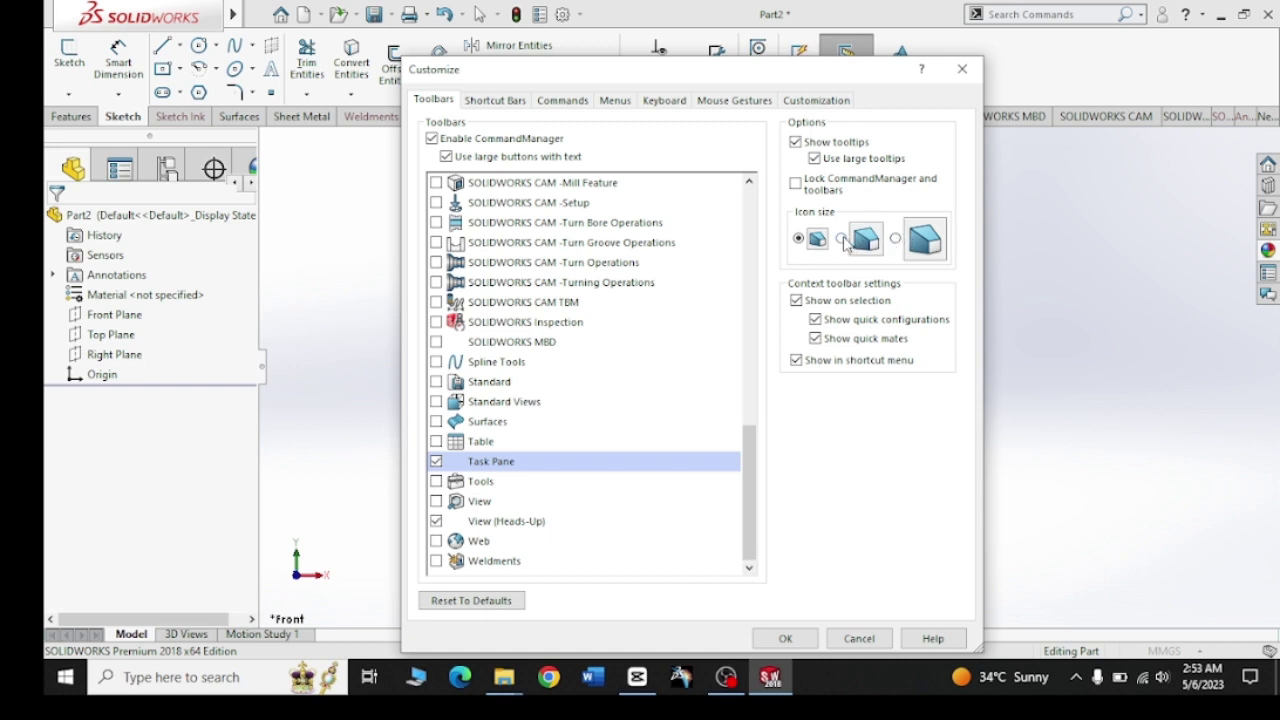
- Try medium icon size, revert to small icons, then view Shortcut Bars and close Customize
click(842, 240)
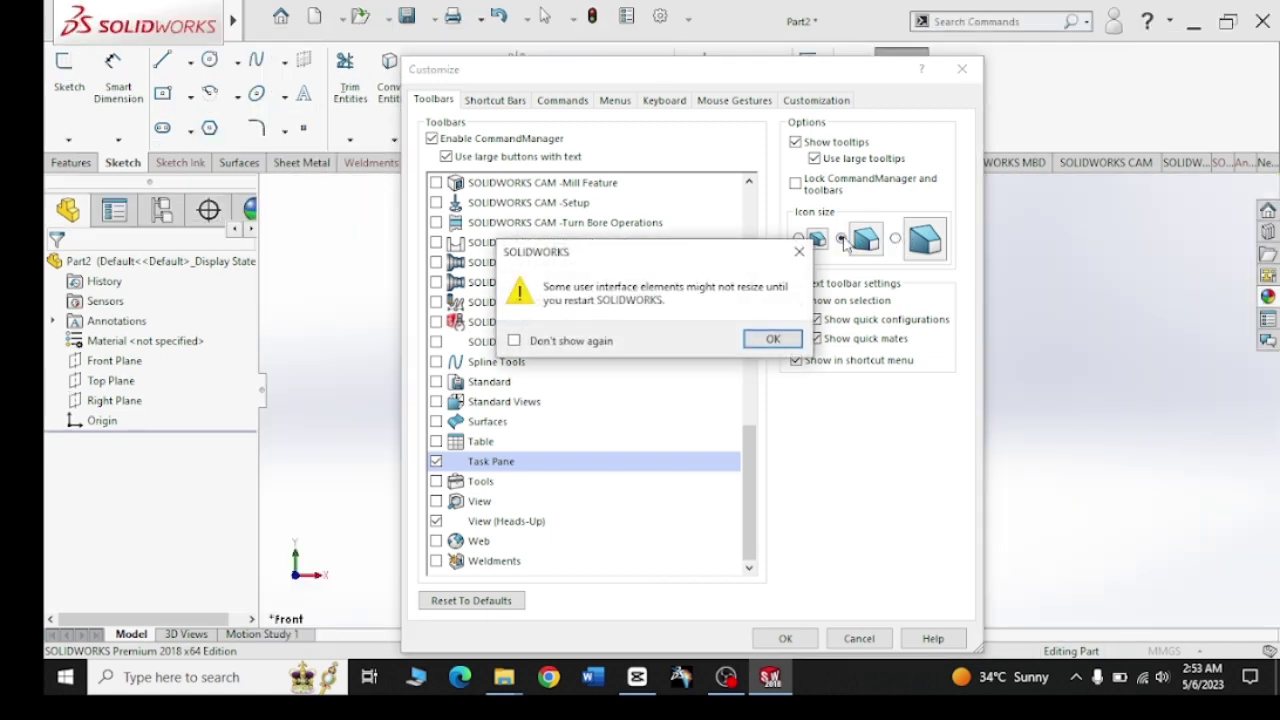
click(788, 341)
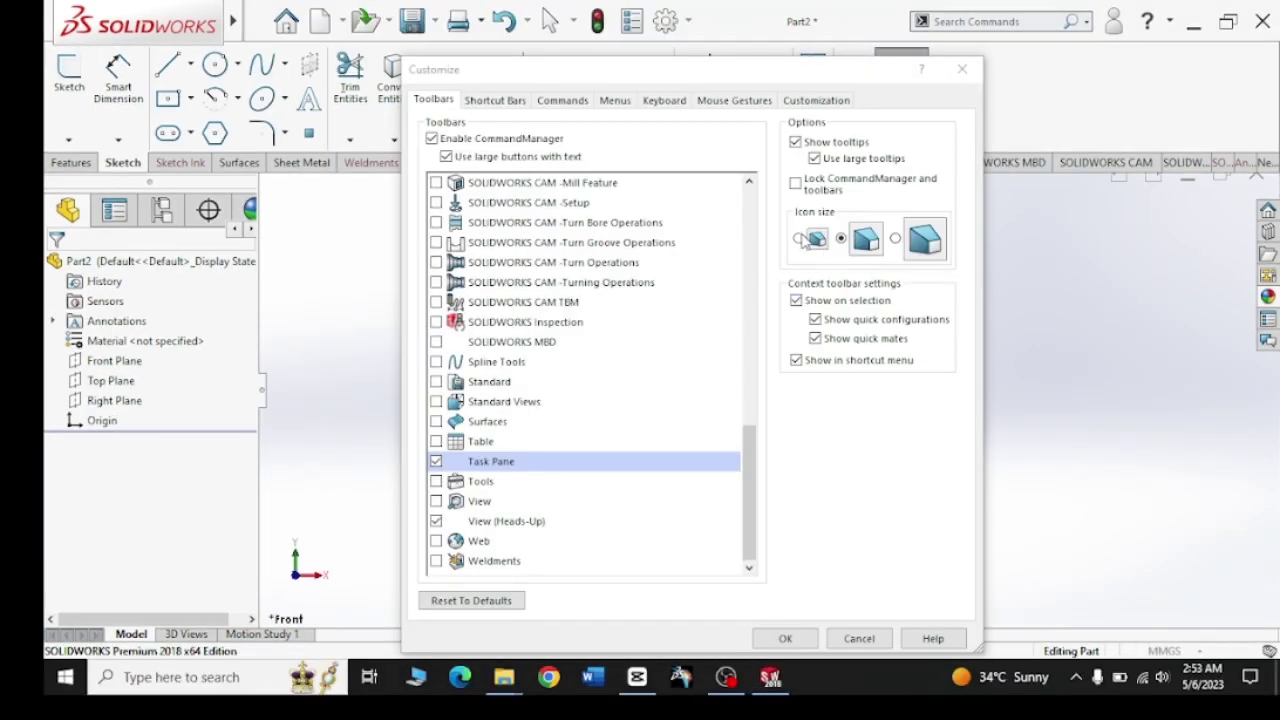
click(801, 239)
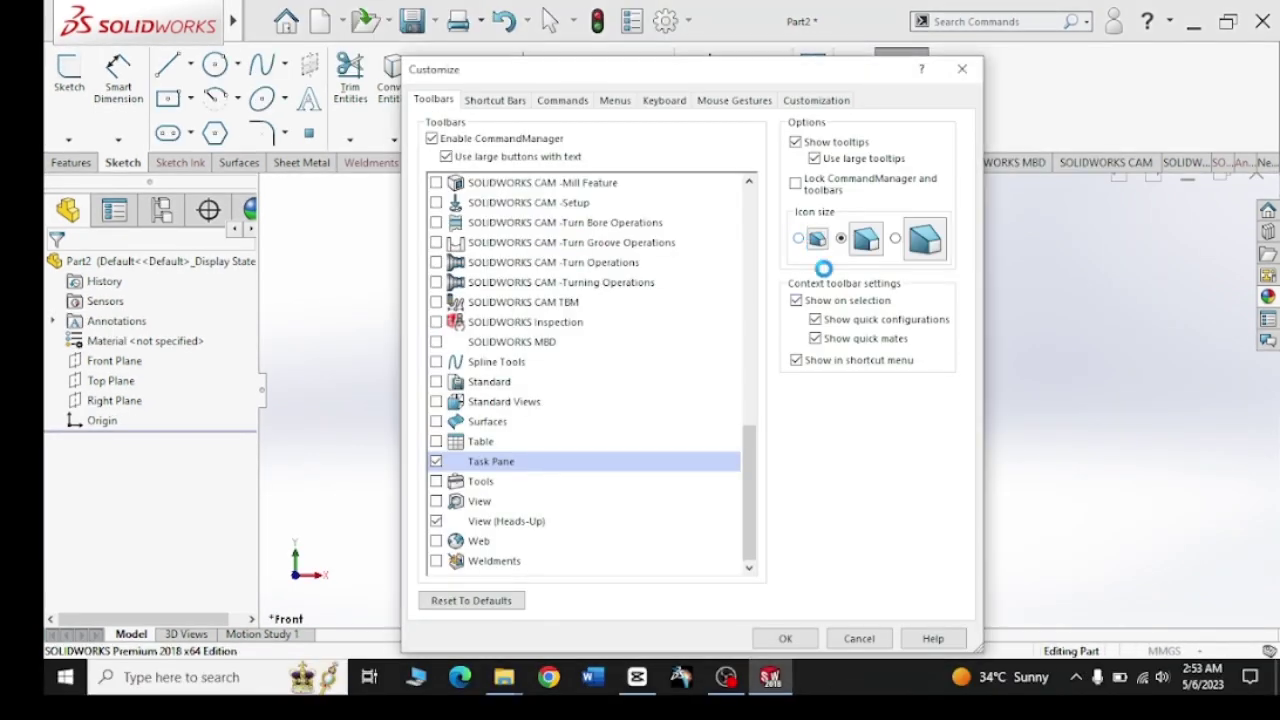
click(798, 238)
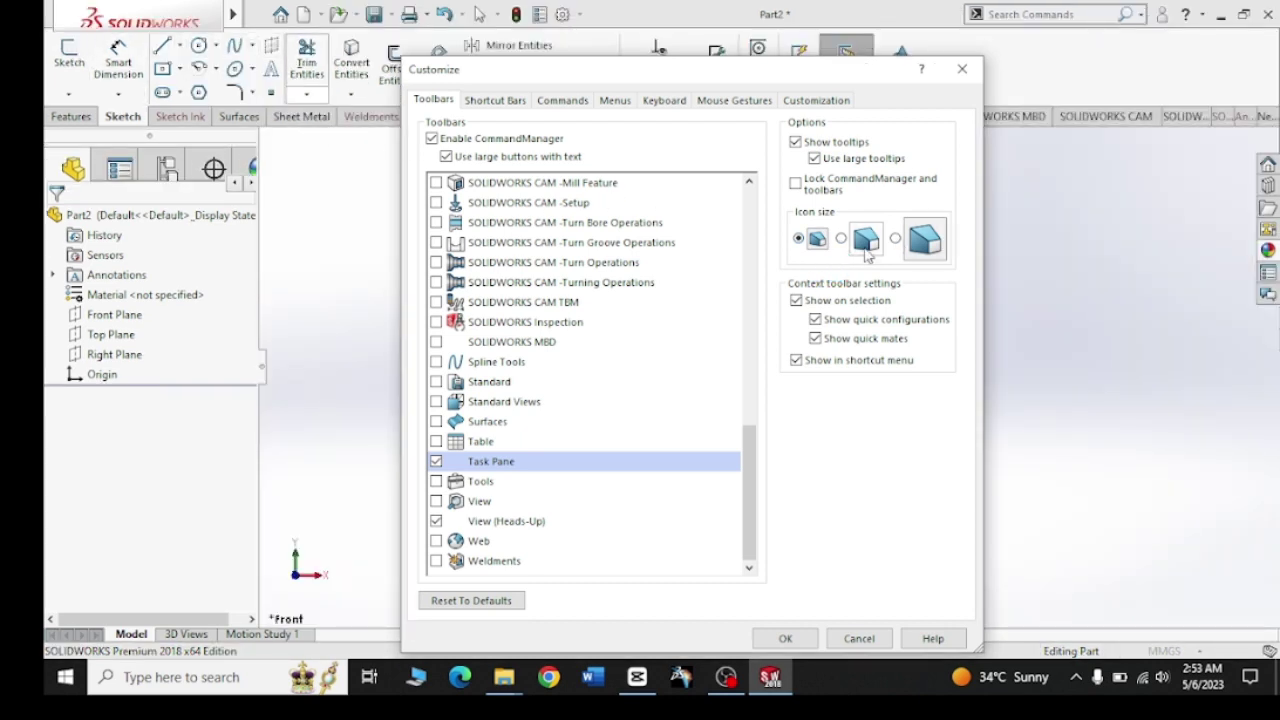
click(510, 107)
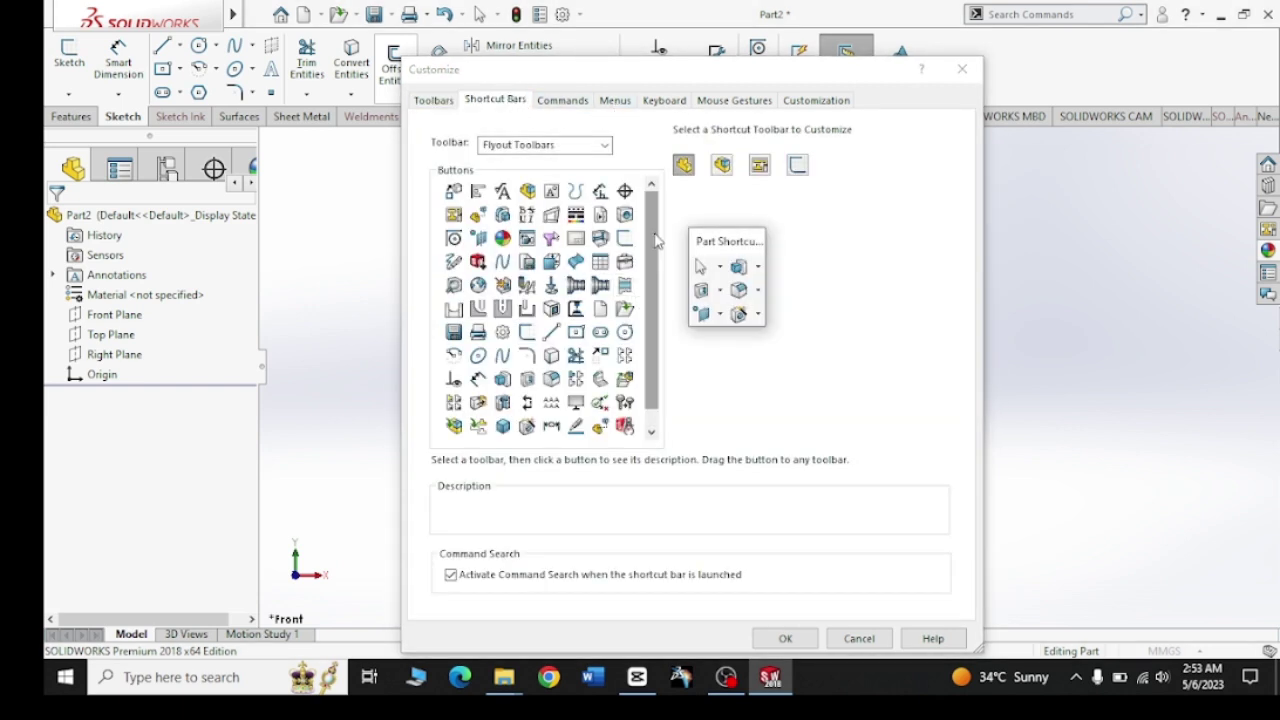
click(960, 72)
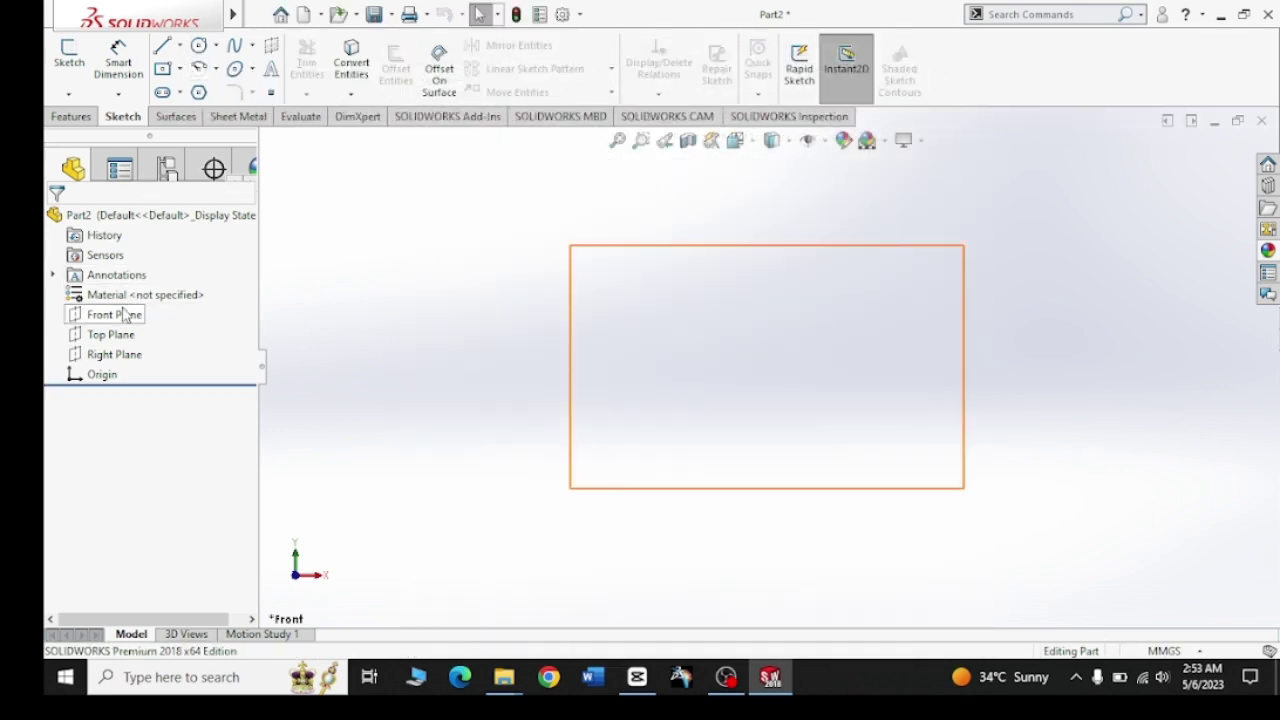
- On the Front Plane, viewed face-on, draw a circle centred on the origin and bring up the S shortcut bar
click(145, 315)
click(220, 280)
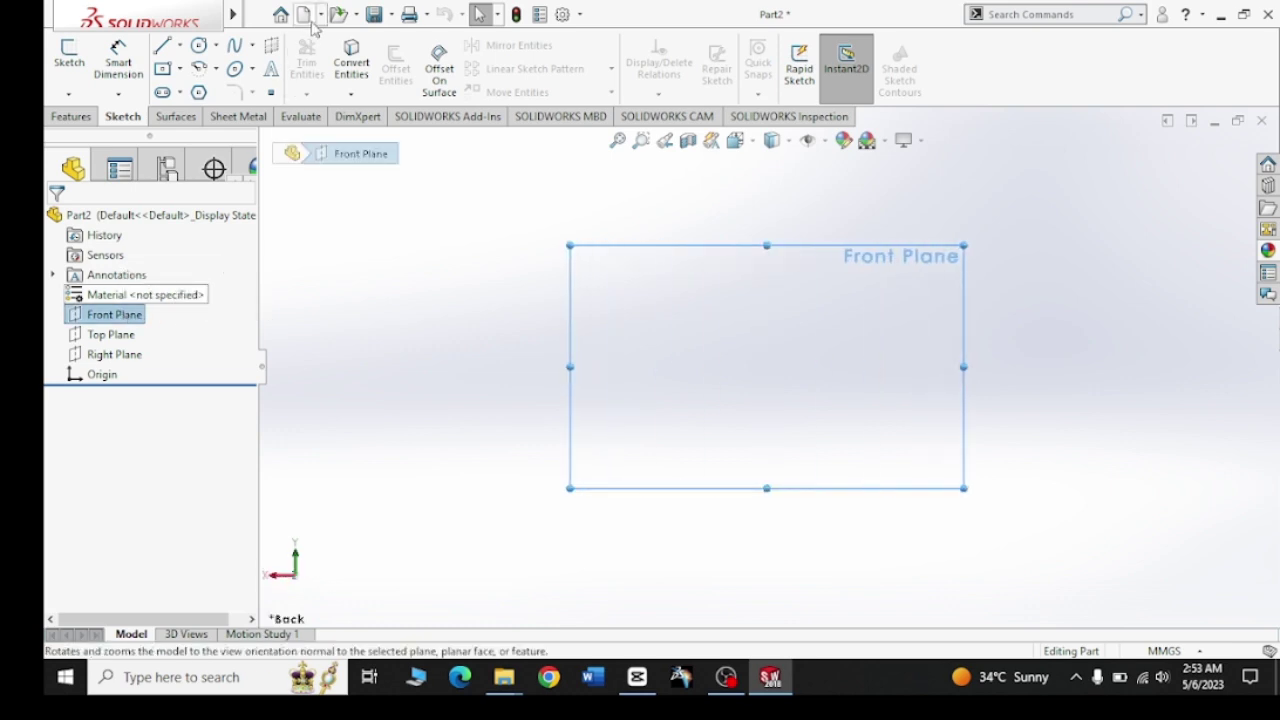
click(199, 45)
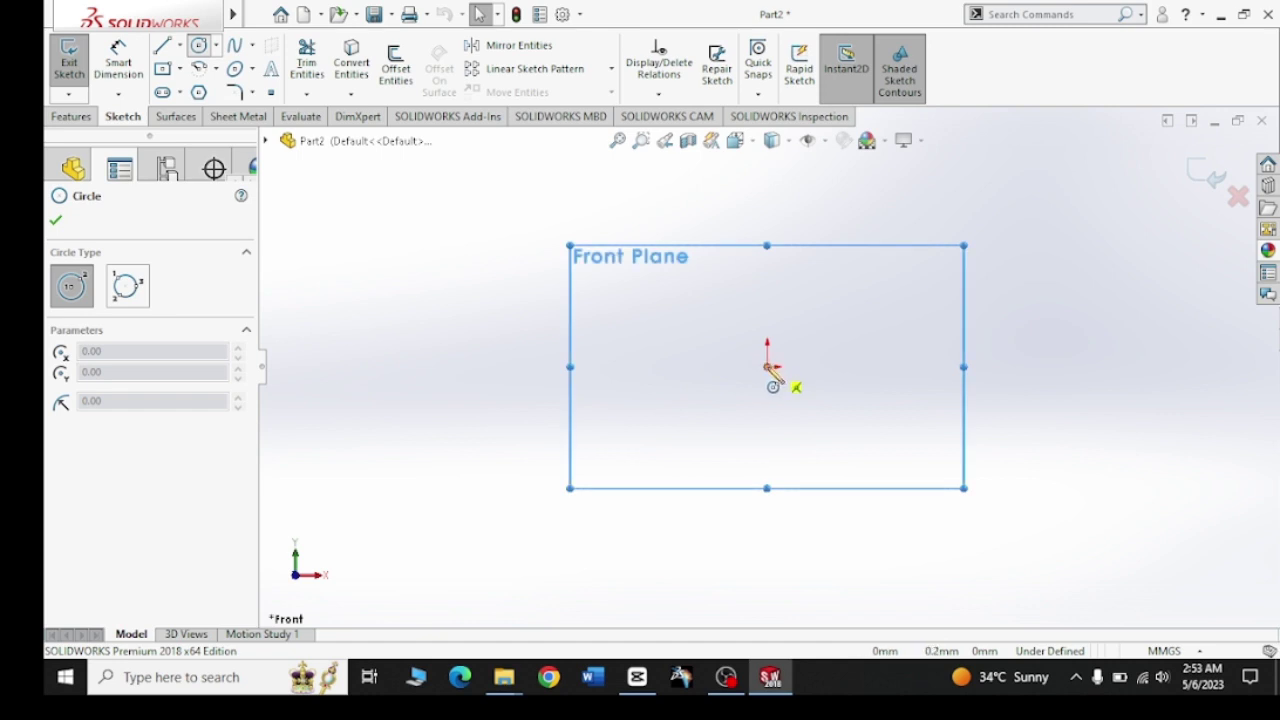
click(767, 367)
click(884, 431)
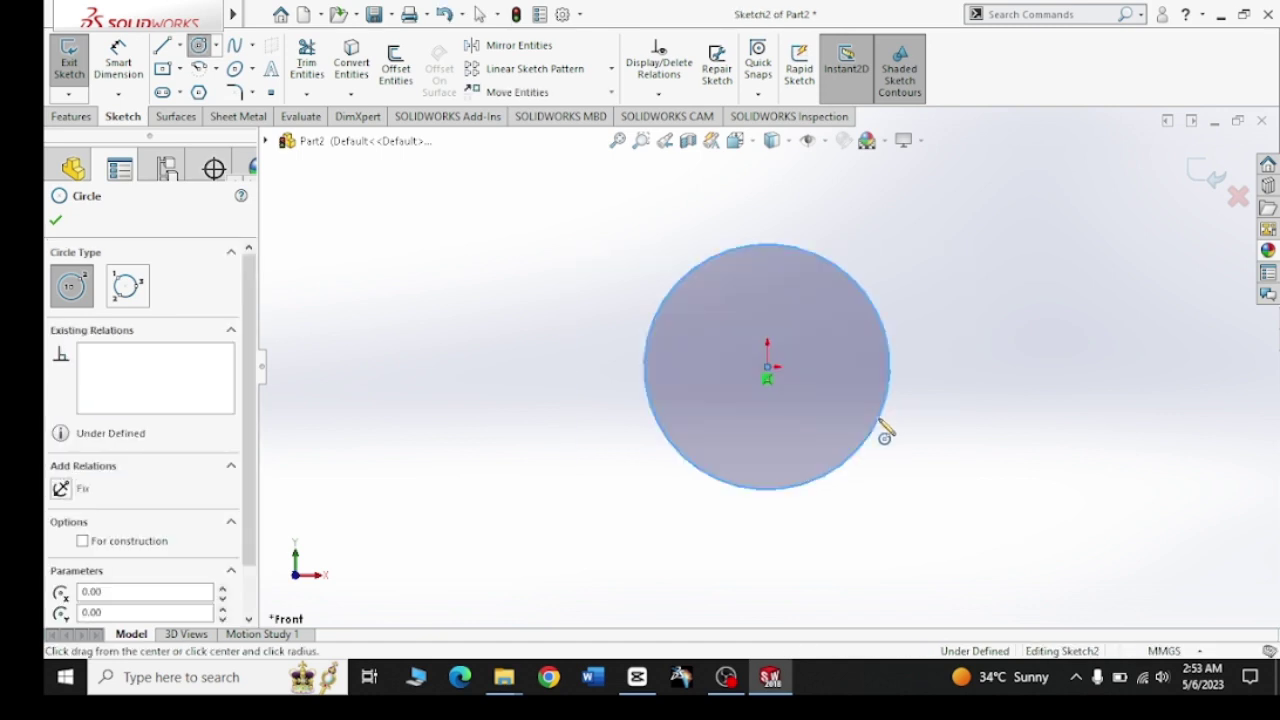
right_click(937, 385)
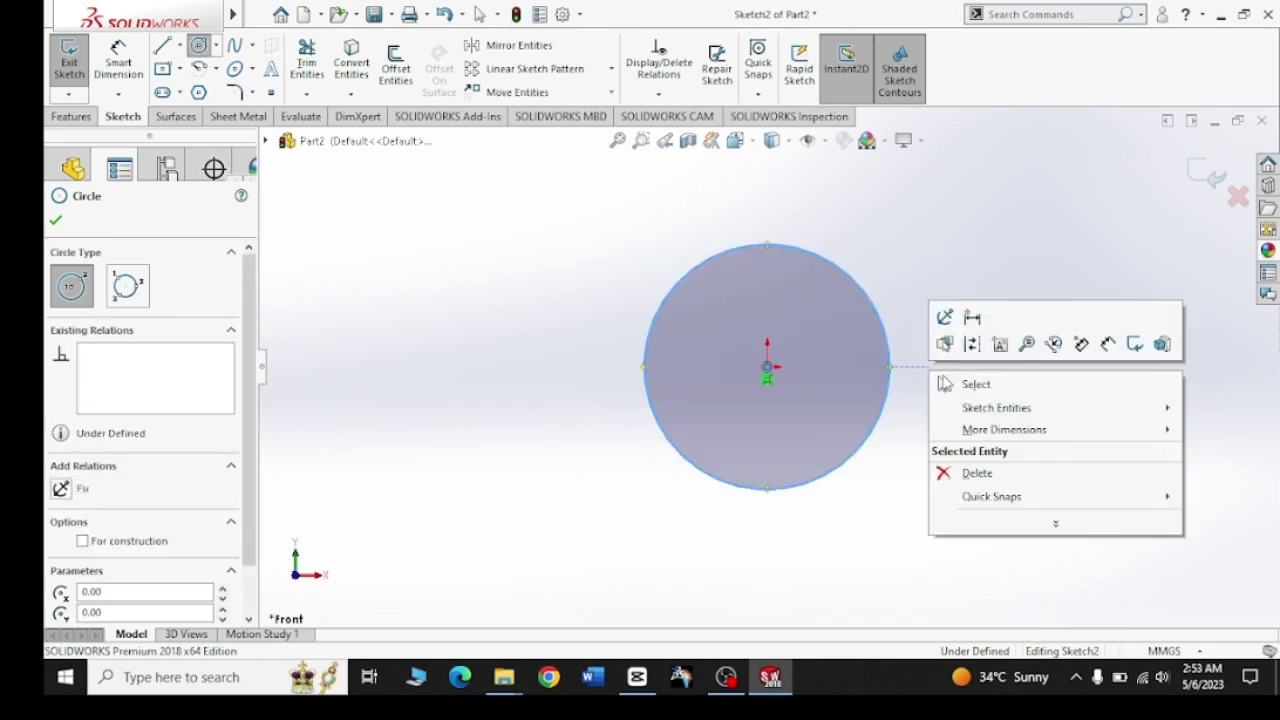
click(955, 385)
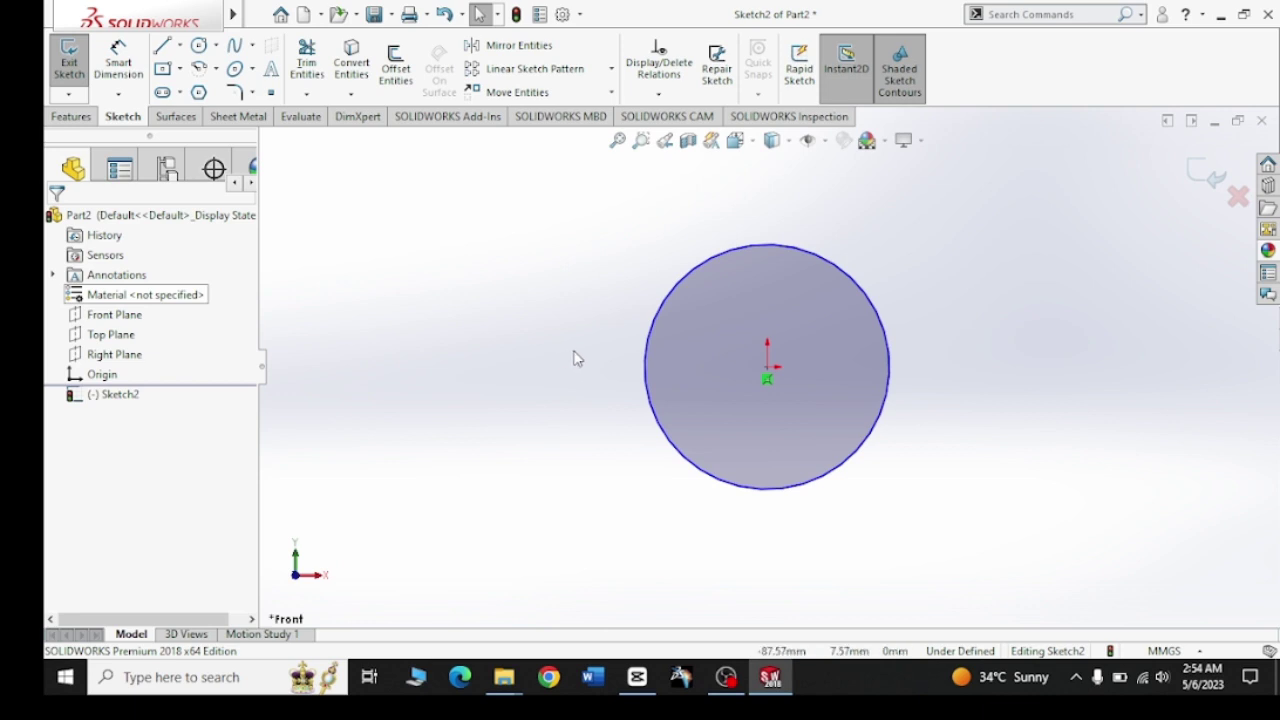
key(s)
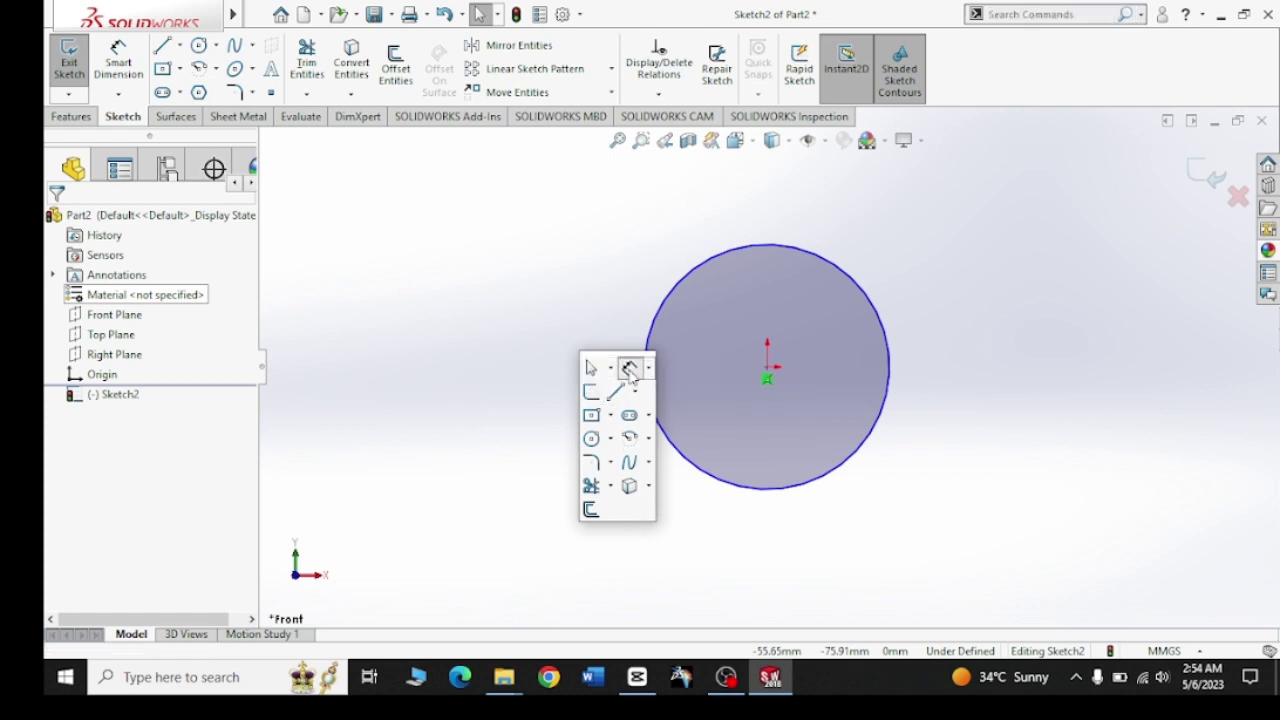
- Give the circle a 50 mm diameter dimension and deselect it
click(629, 367)
click(858, 287)
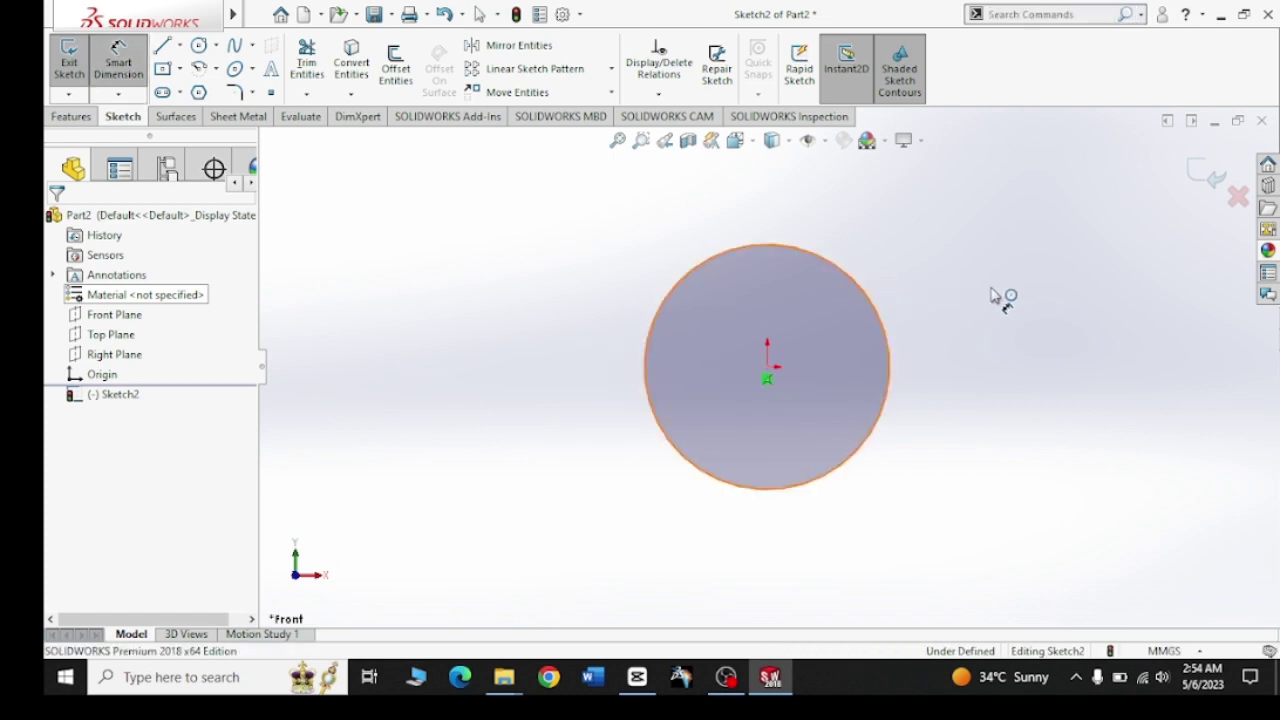
click(1015, 390)
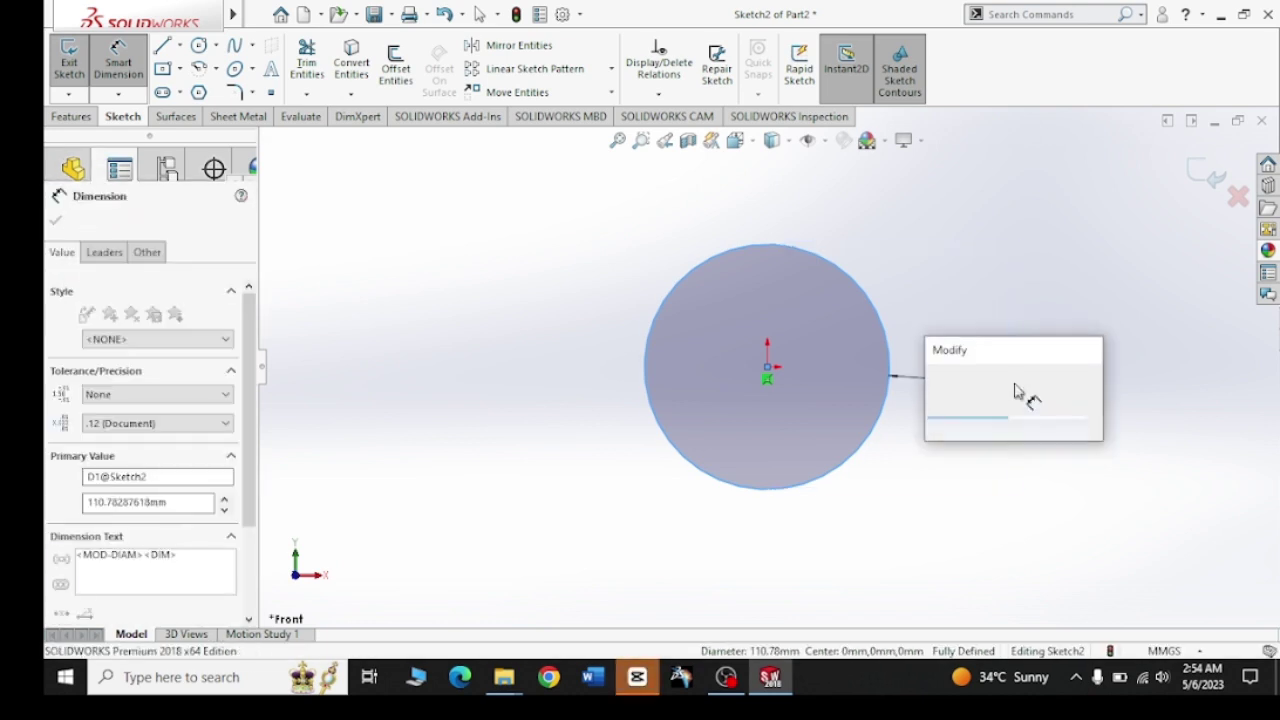
text(50)
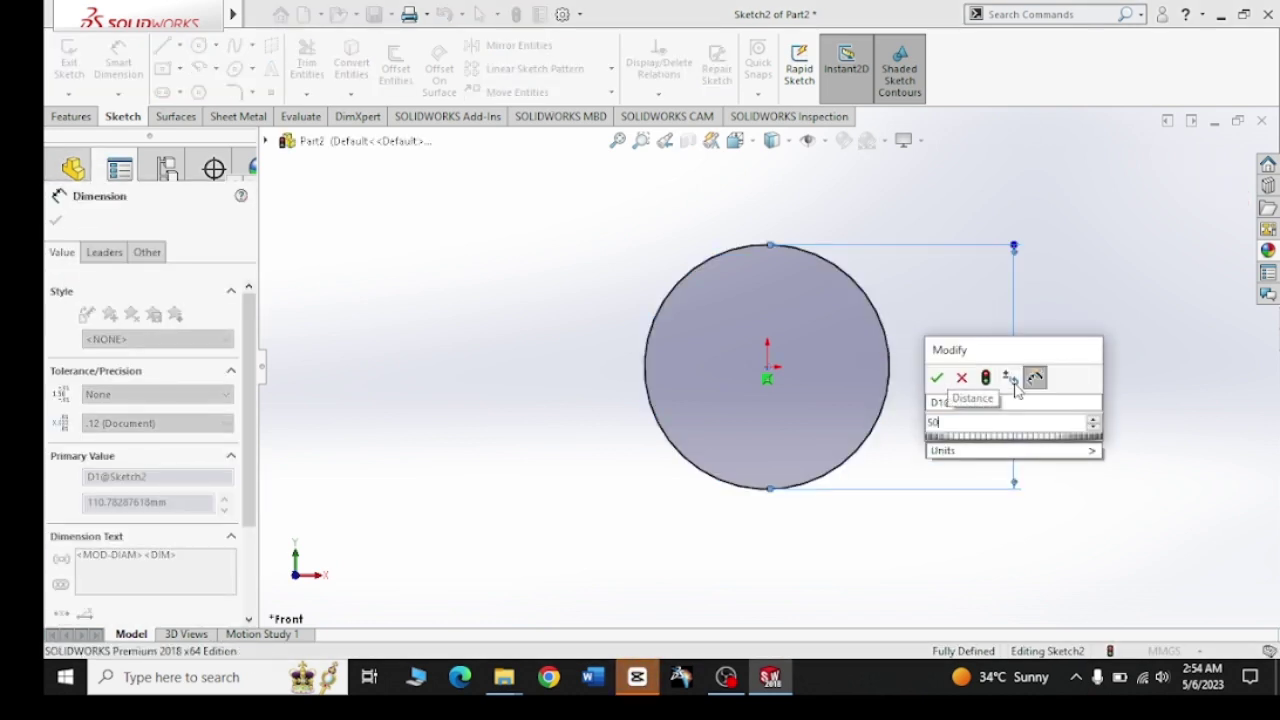
key(Return)
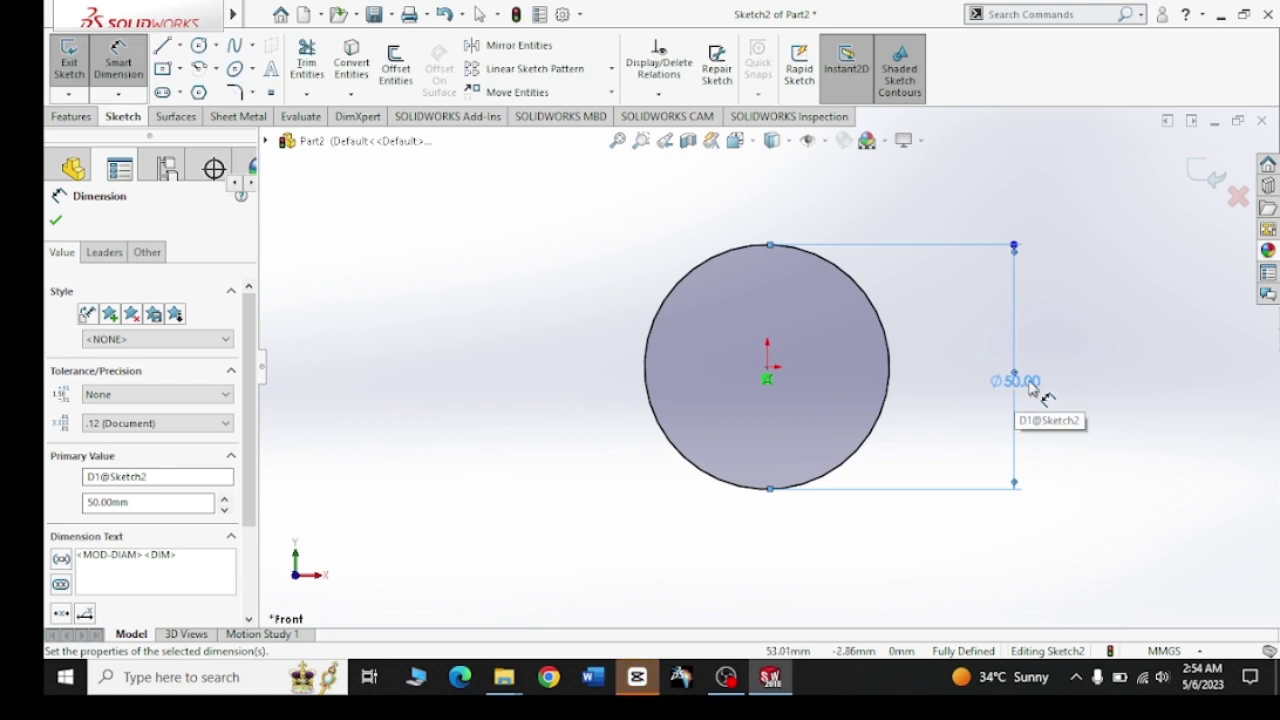
right_click(1058, 358)
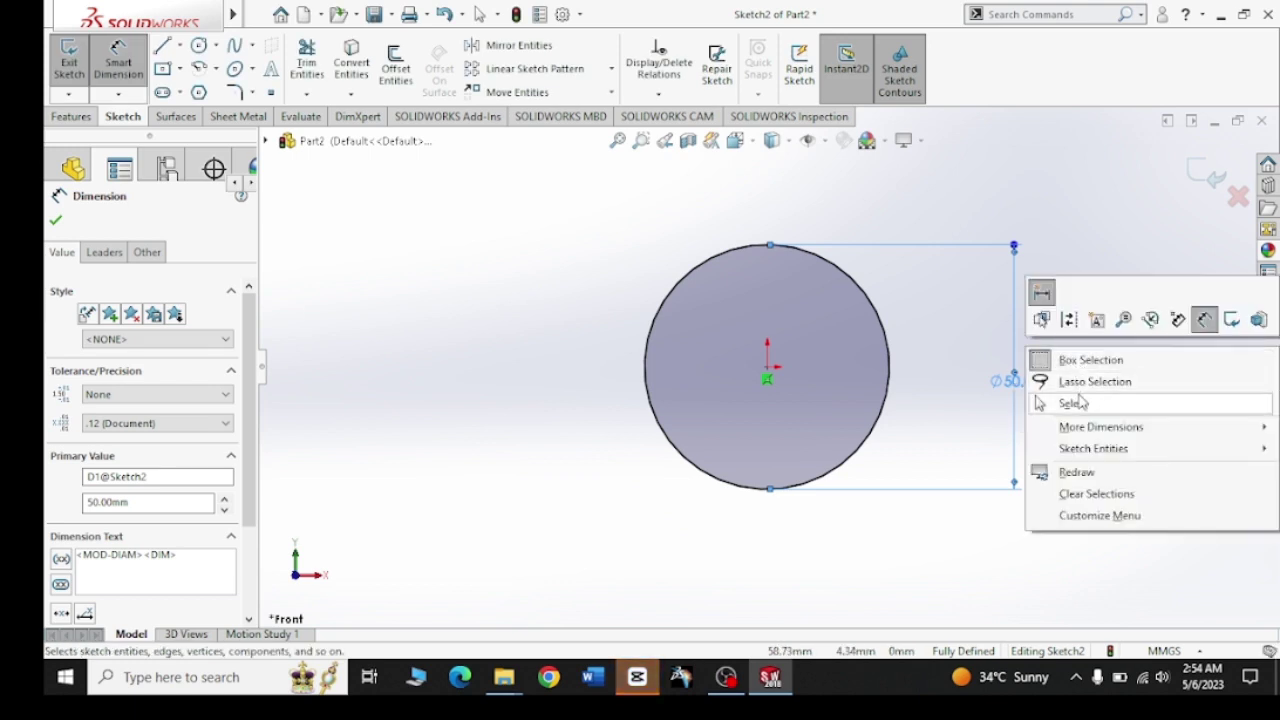
click(1065, 403)
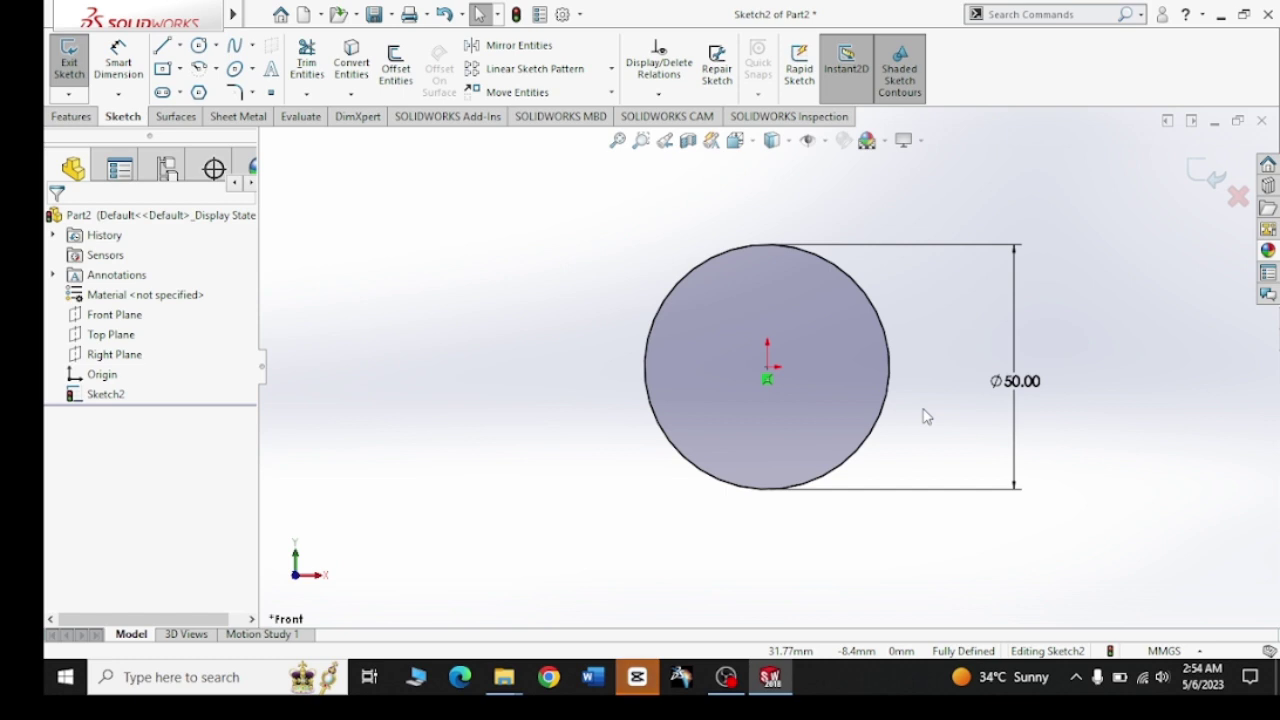
- In Customize > Shortcut Bars, drag Fillet onto the Sketch shortcut bar
click(580, 15)
click(612, 60)
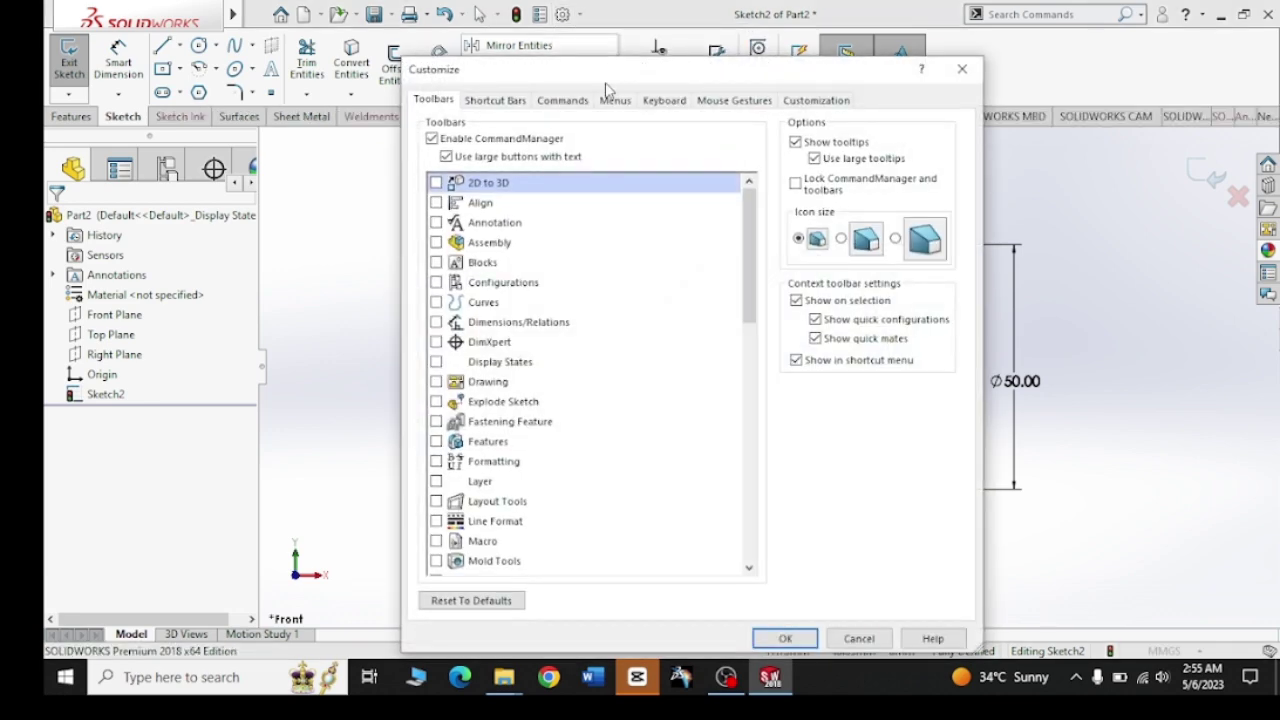
click(495, 100)
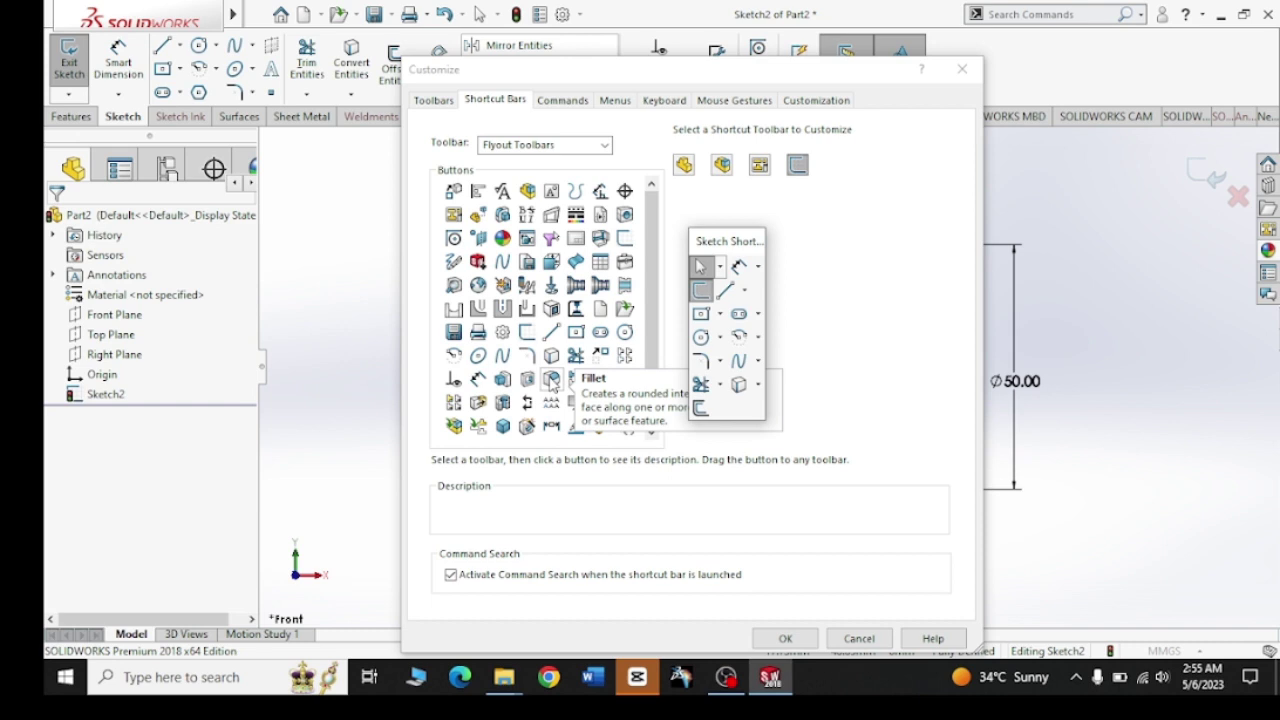
mouse_move(553, 385)
mouse_down()
mouse_move(699, 410)
mouse_move(735, 435)
mouse_move(736, 414)
mouse_up()
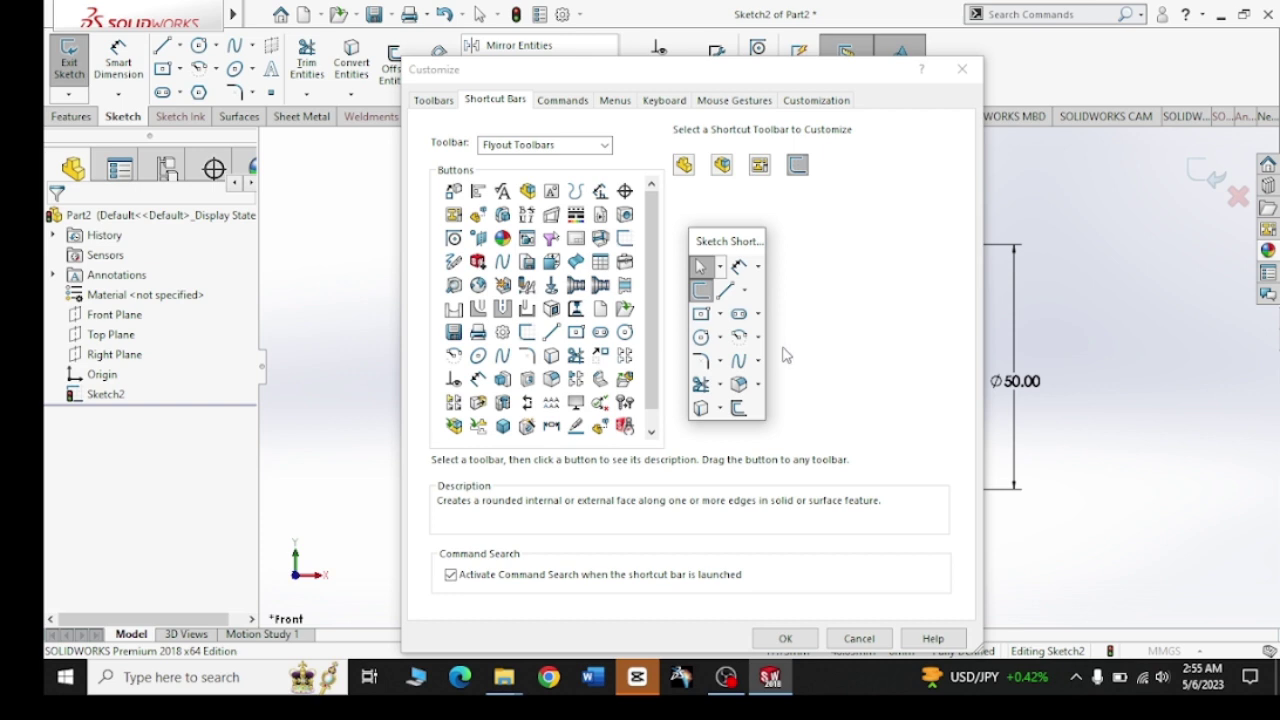
- List the Features category on the Commands page, move the dialog down, and show the Features ribbon tab
click(570, 104)
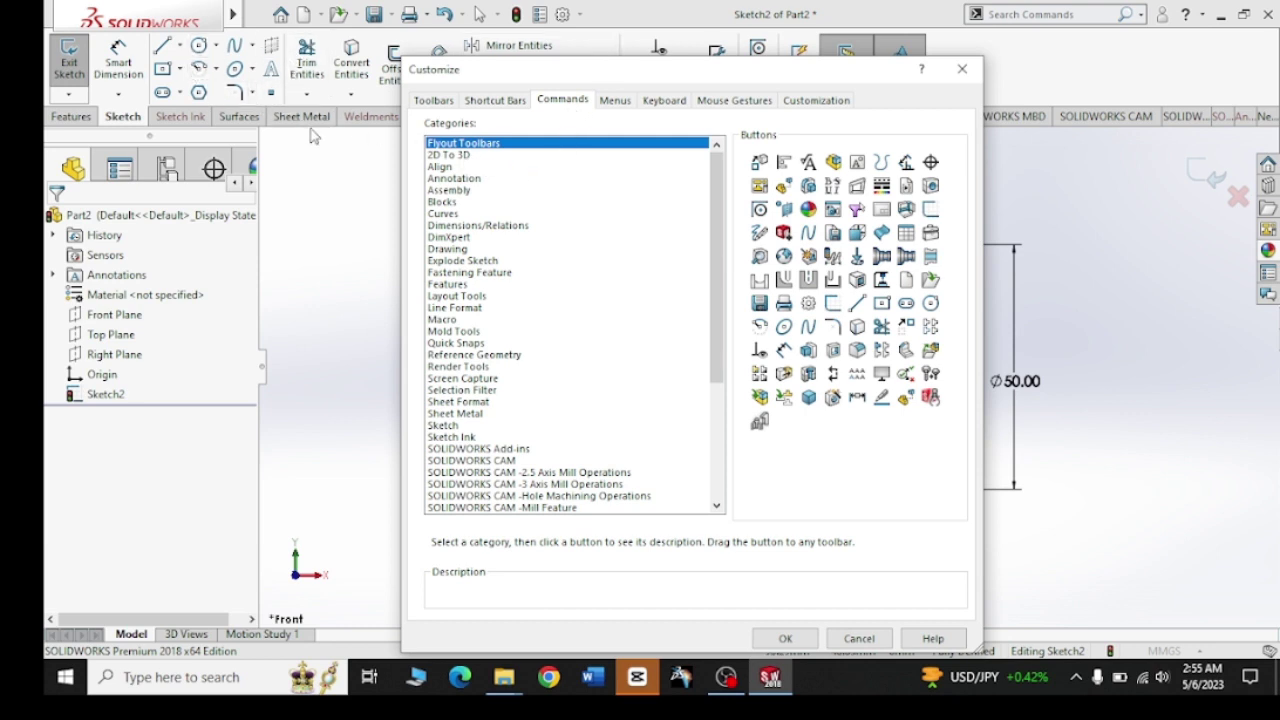
scroll(591, 340, down, 3)
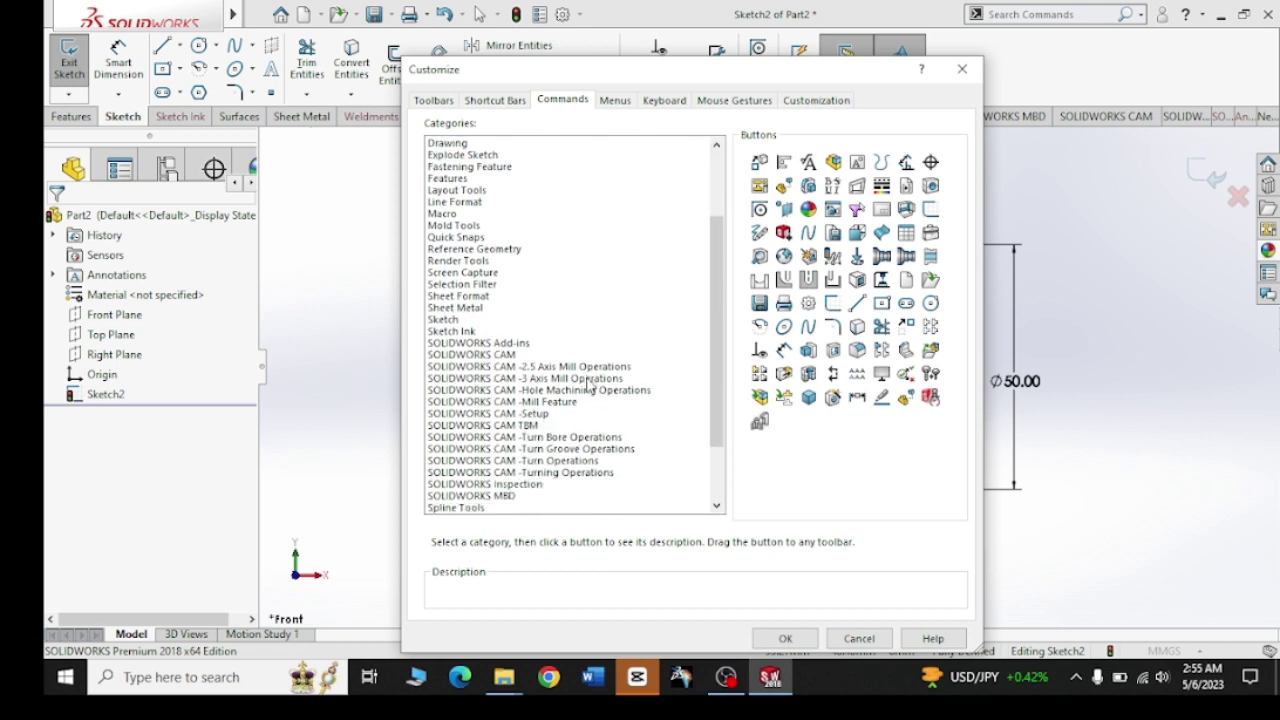
scroll(588, 388, up, 2)
scroll(588, 388, up, 1)
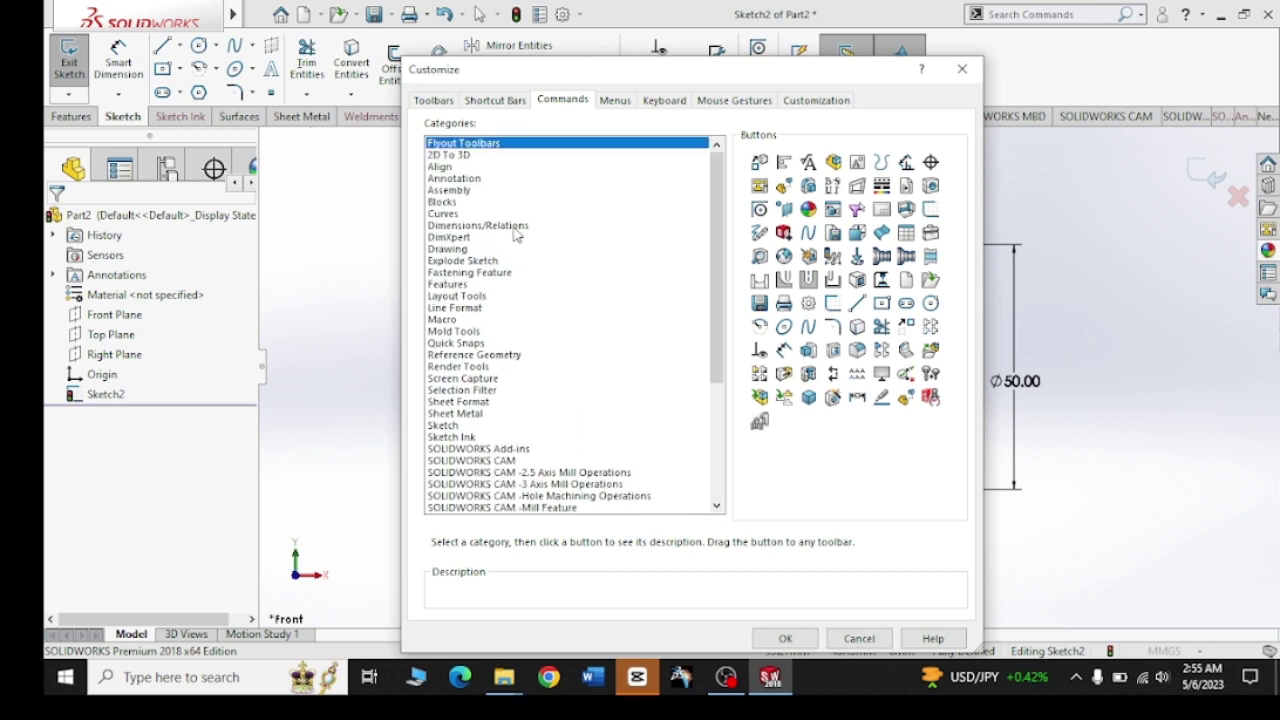
click(466, 285)
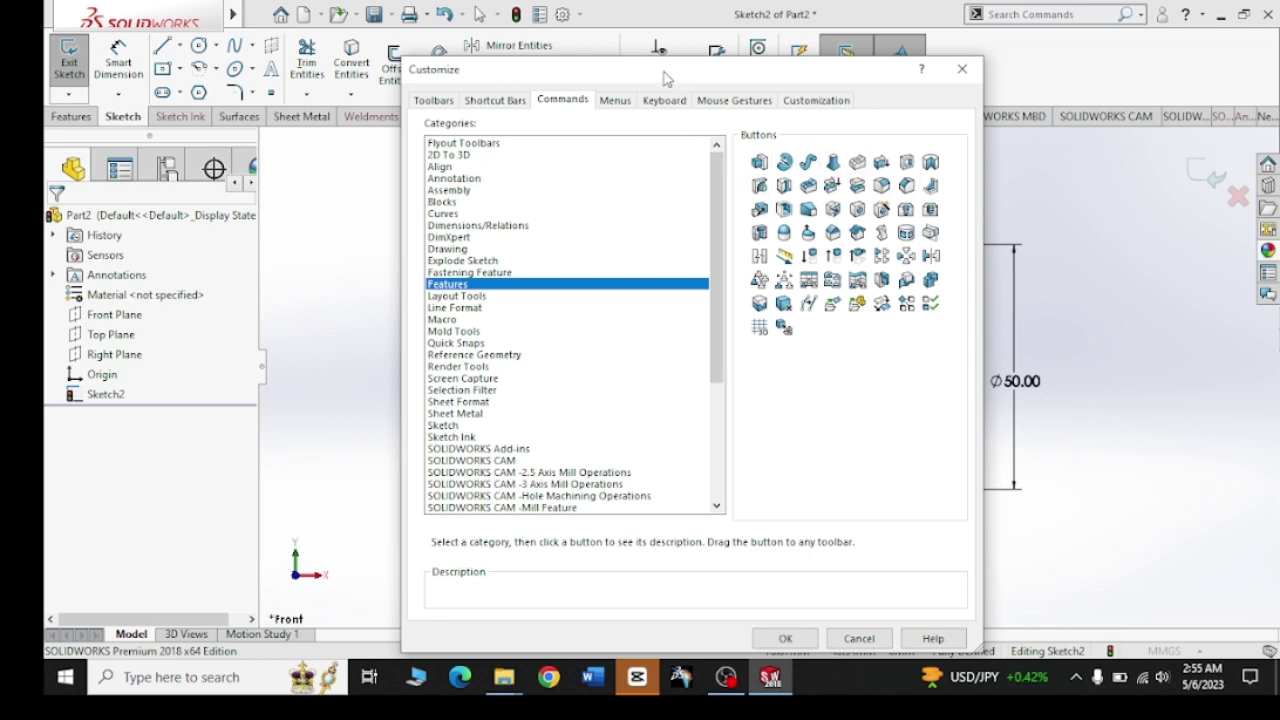
drag(665, 78, 687, 150)
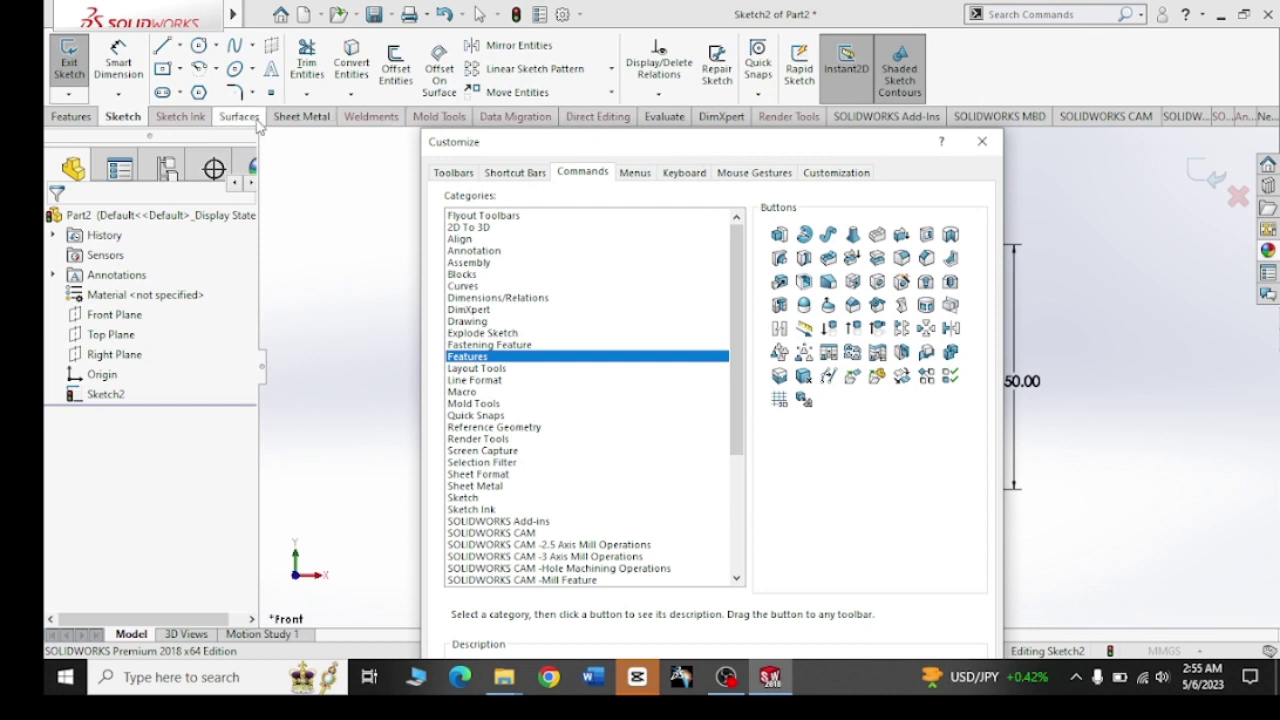
click(90, 117)
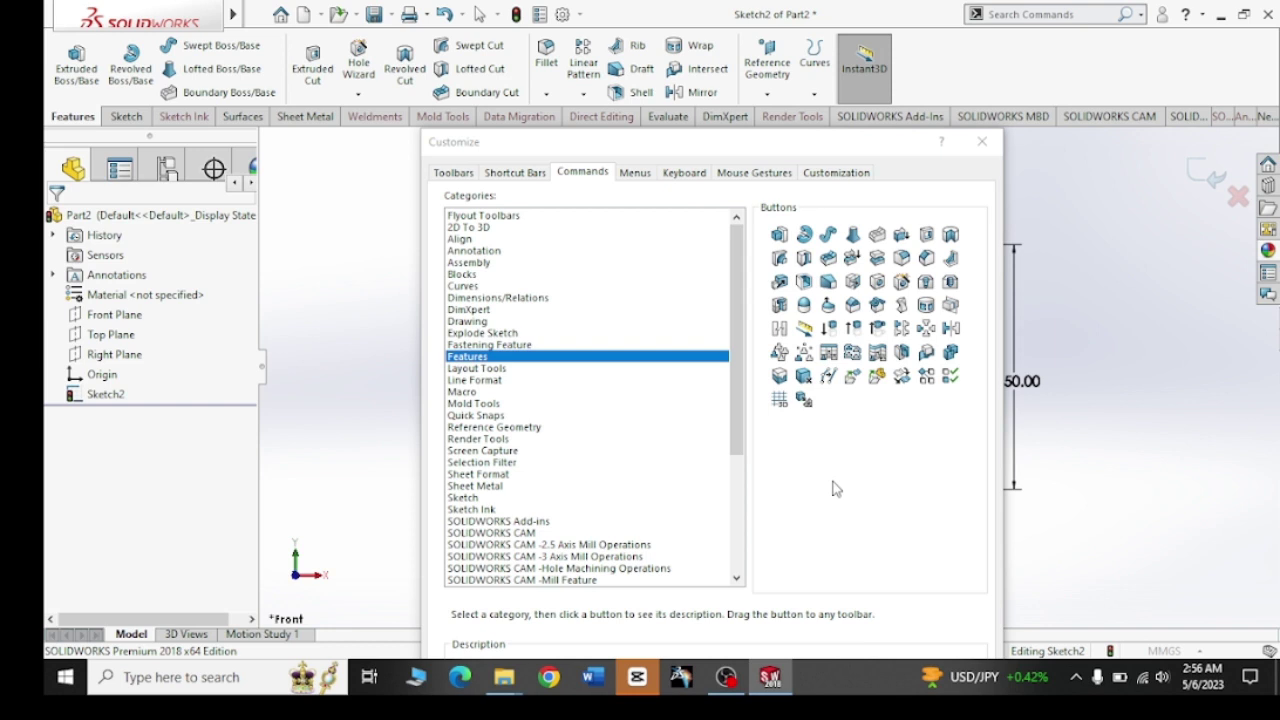
- Add an empty ribbon tab named 'example' and put Extruded Boss/Base on it
right_click(517, 121)
mouse_move(600, 128)
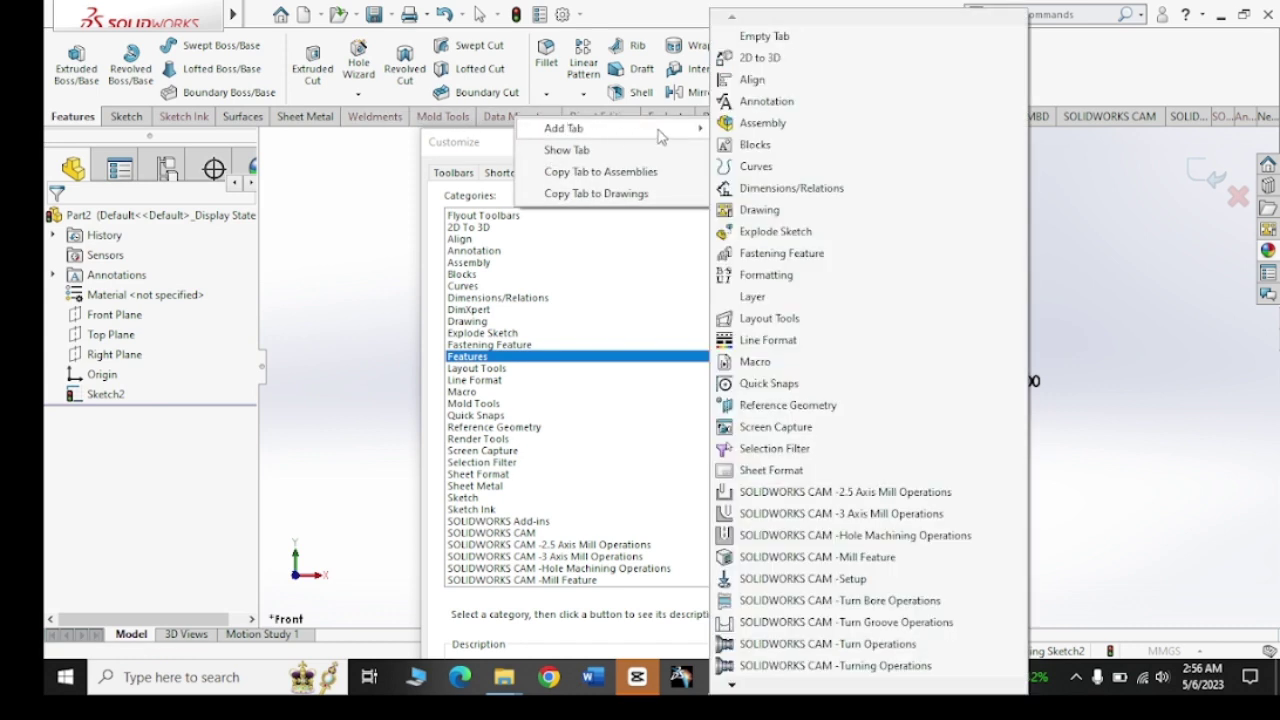
click(772, 40)
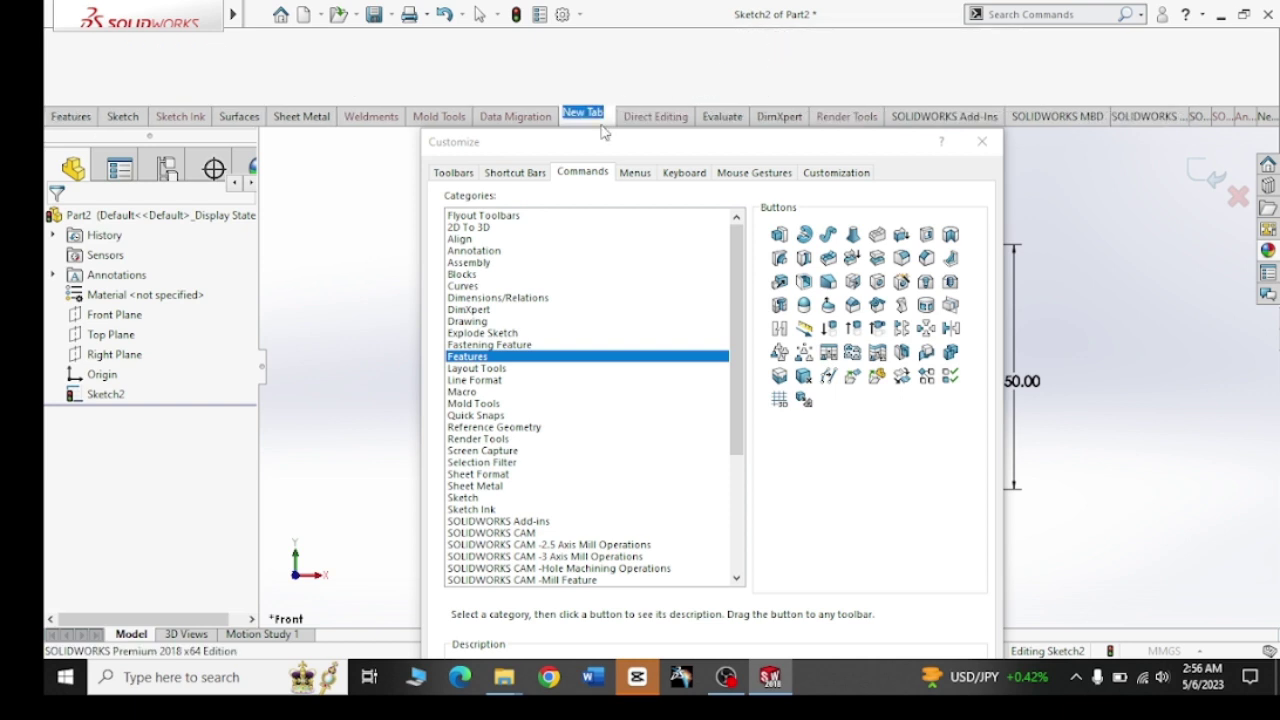
text(example)
key(Return)
drag(781, 236, 73, 66)
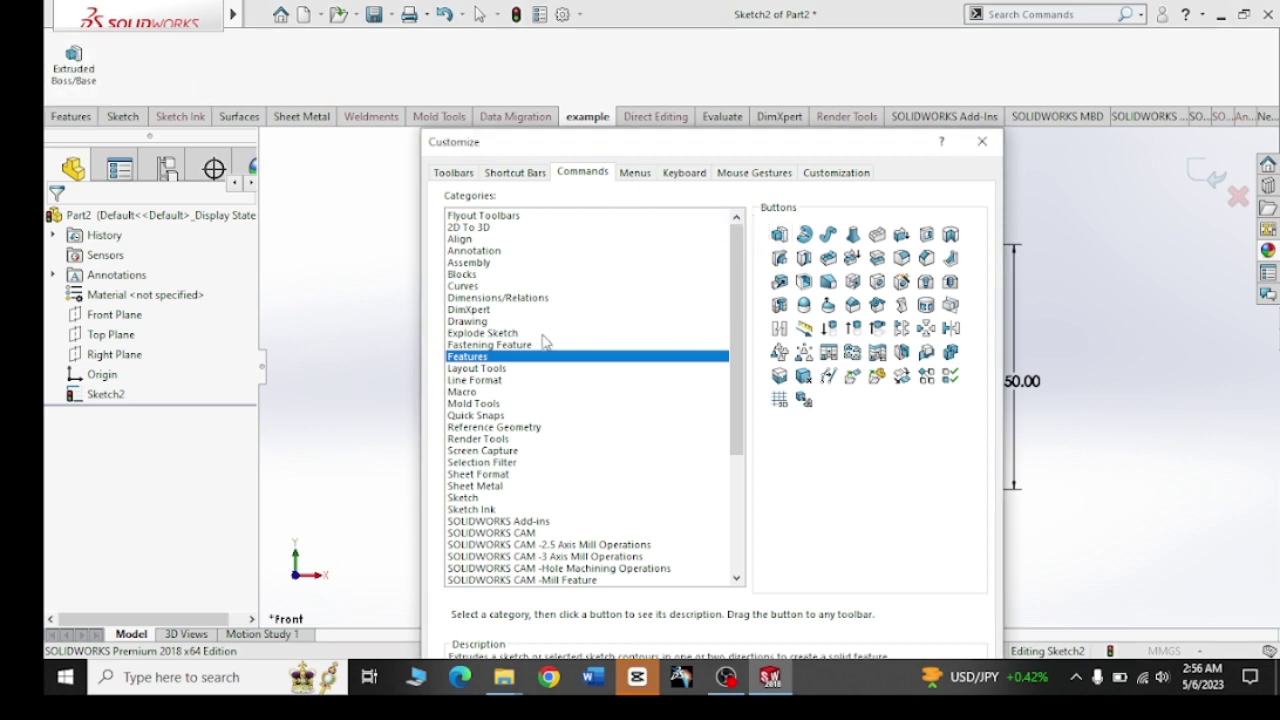
- Add Curve Through XYZ Points and Lofted Boss/Base to the 'example' tab
click(466, 321)
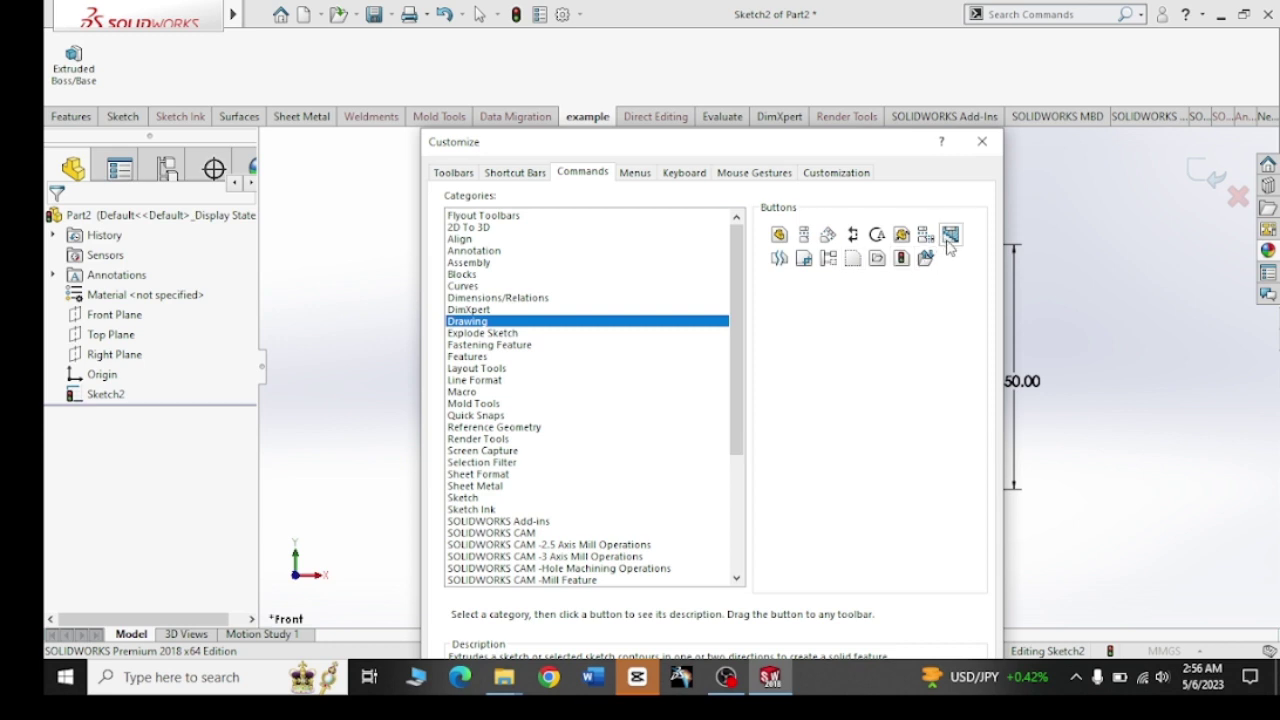
click(480, 290)
drag(852, 240, 157, 78)
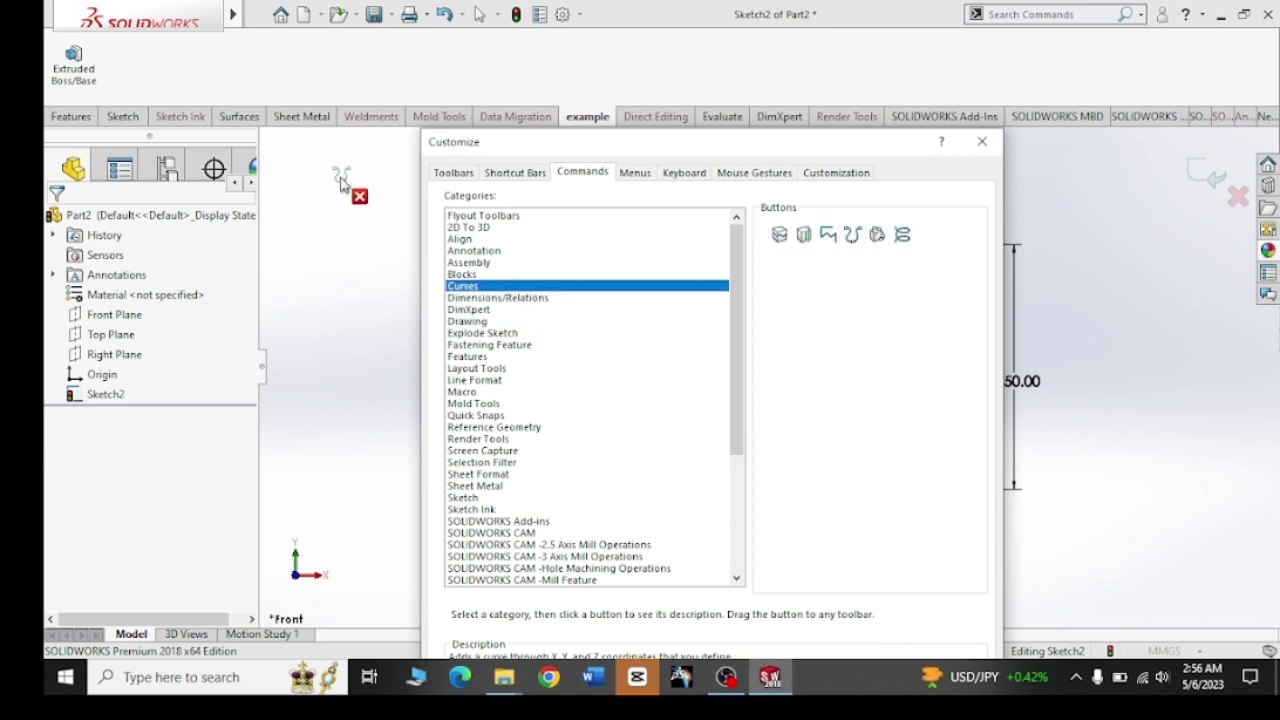
click(490, 358)
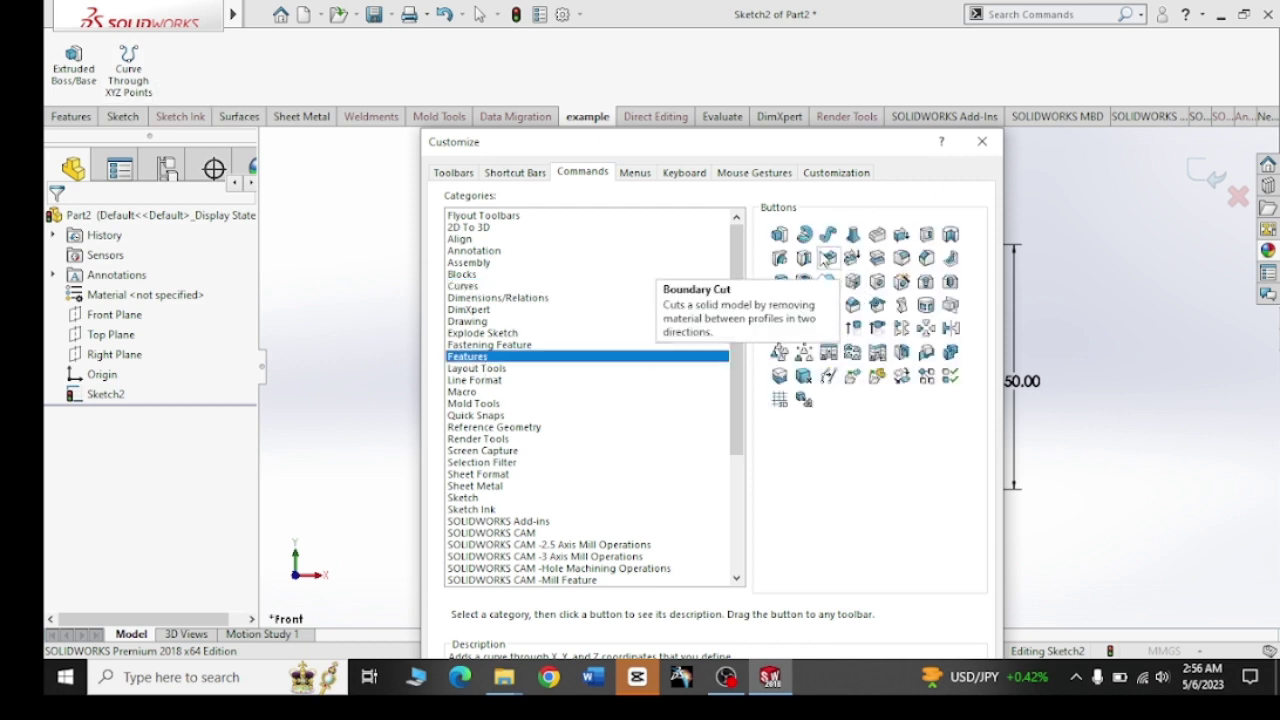
click(852, 238)
drag(852, 236, 185, 65)
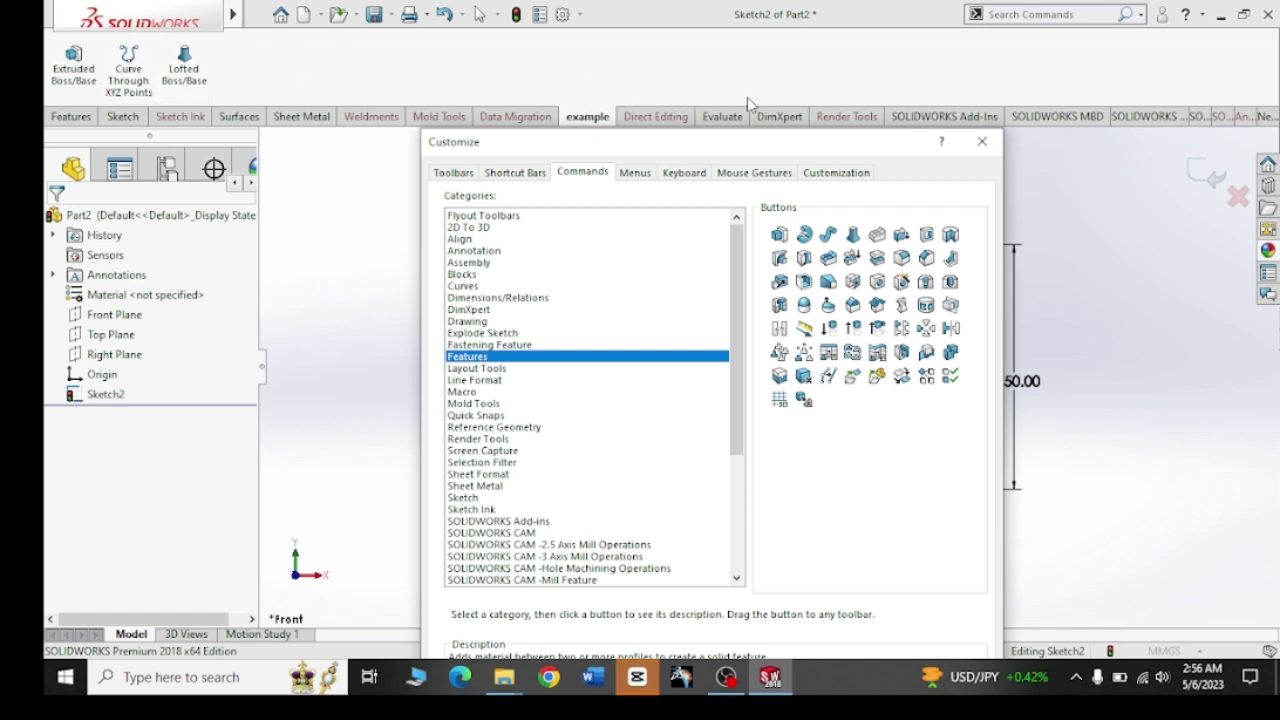
- Delete the 'example' tab, show the Sketch tab, and open the Menus page in Customize
right_click(603, 120)
mouse_move(650, 127)
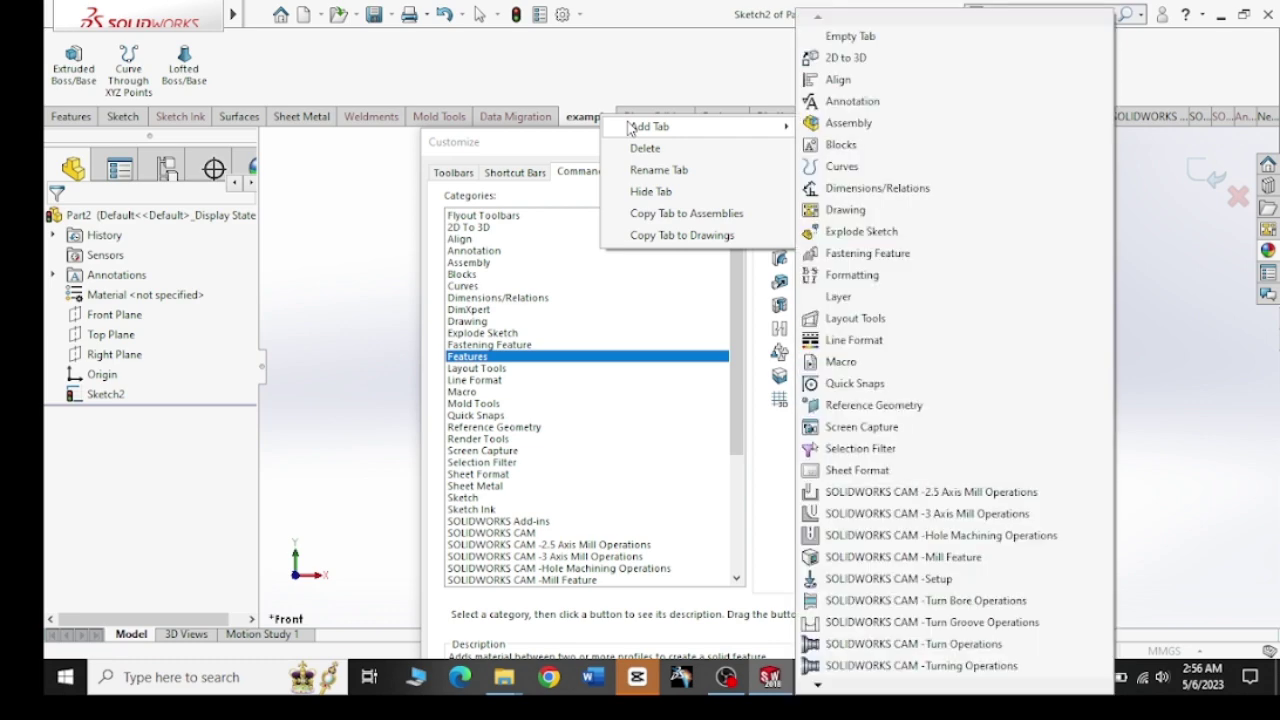
click(644, 148)
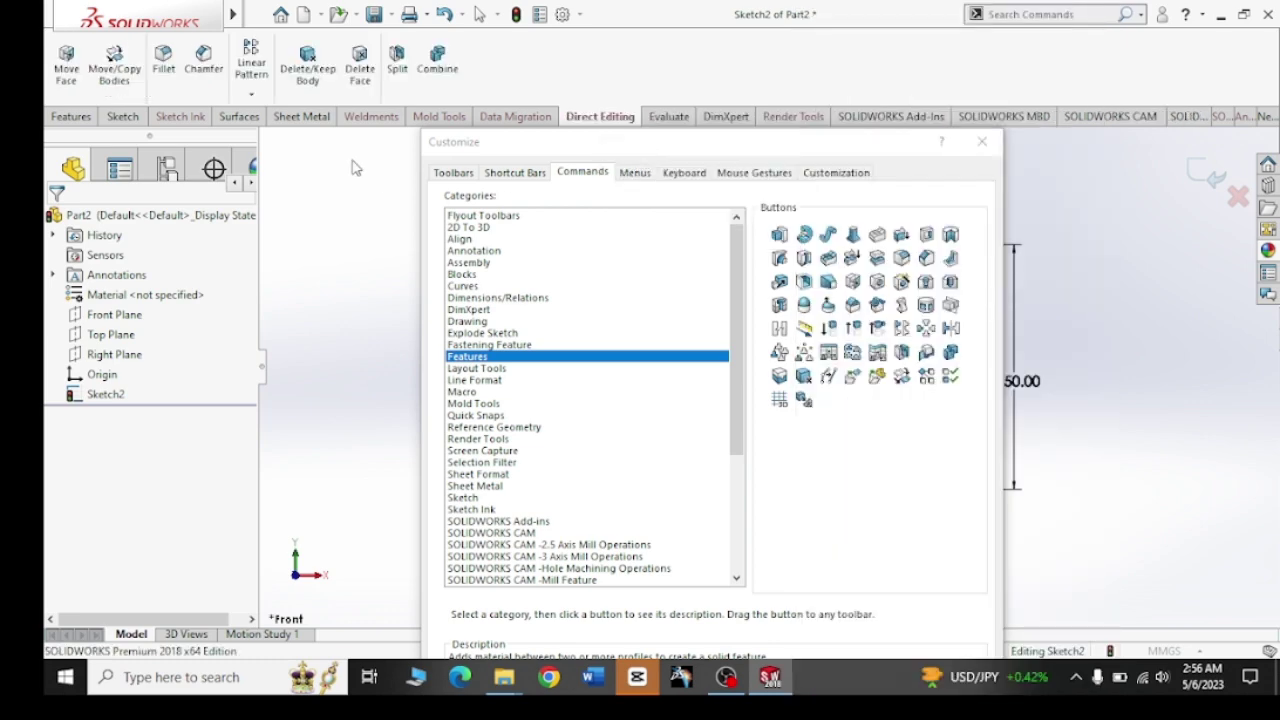
click(123, 116)
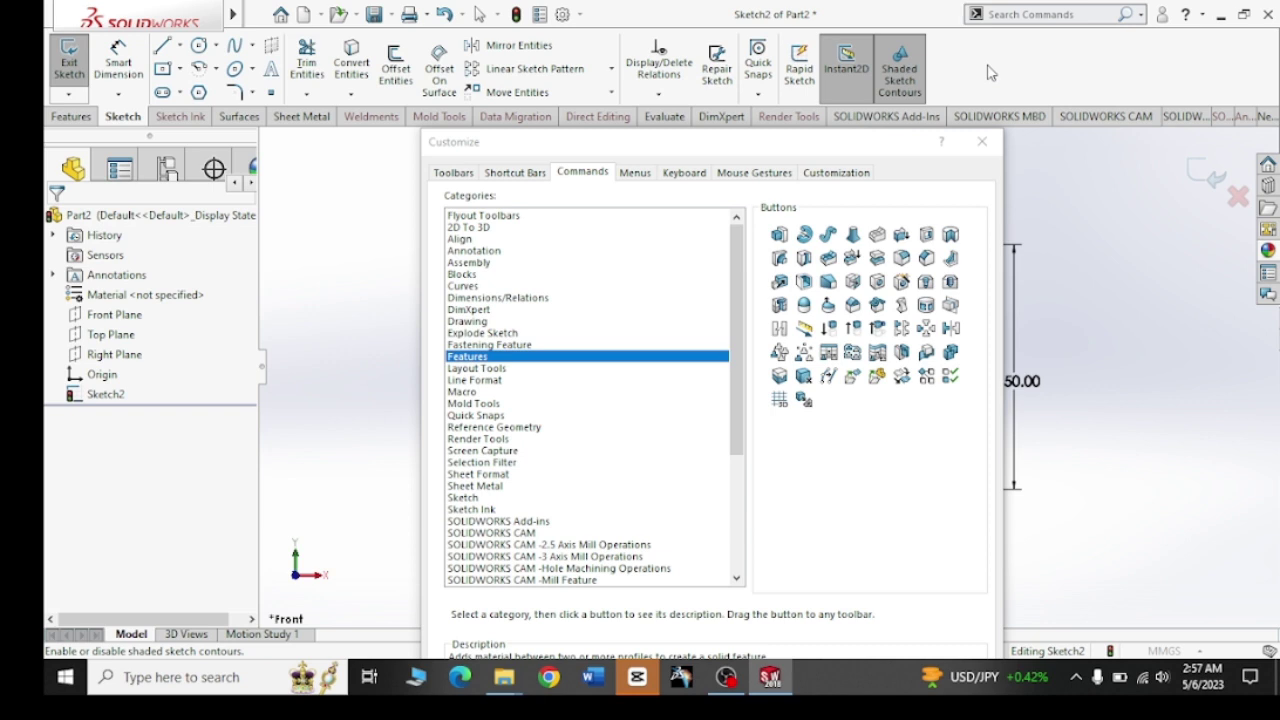
click(645, 177)
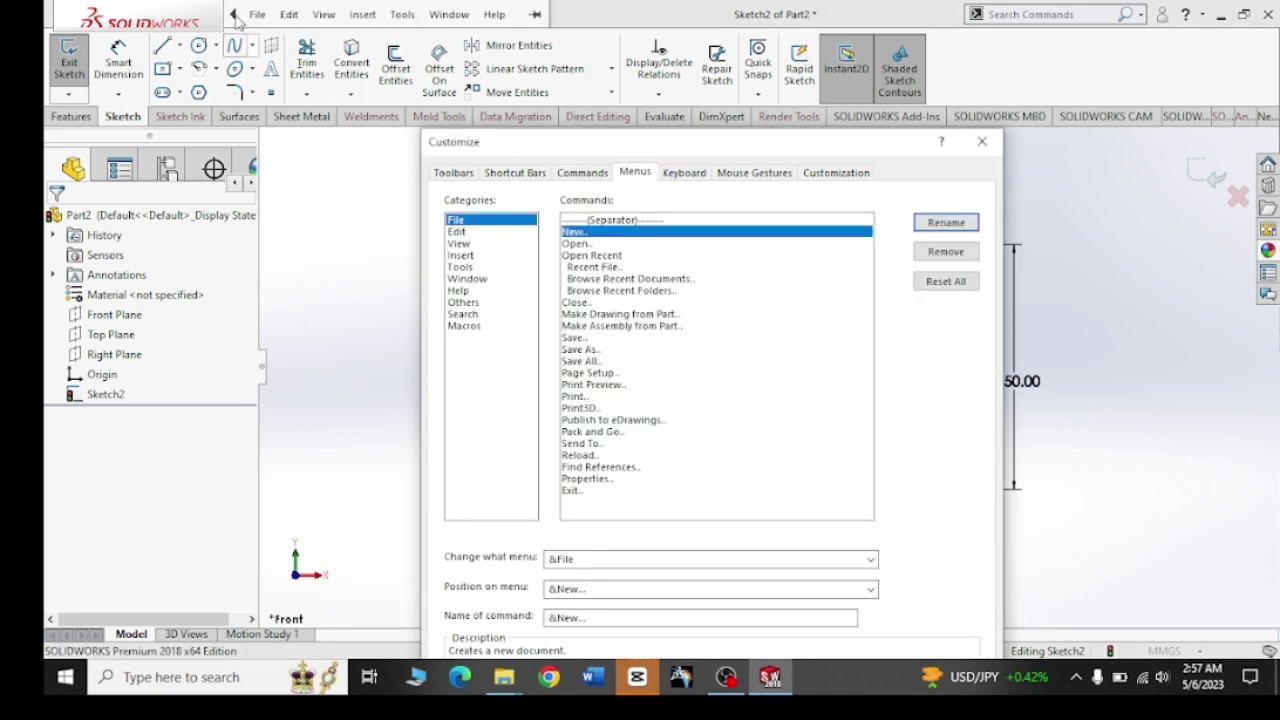
- Look through the File and Edit menus and select Print Preview in the File command list
click(259, 15)
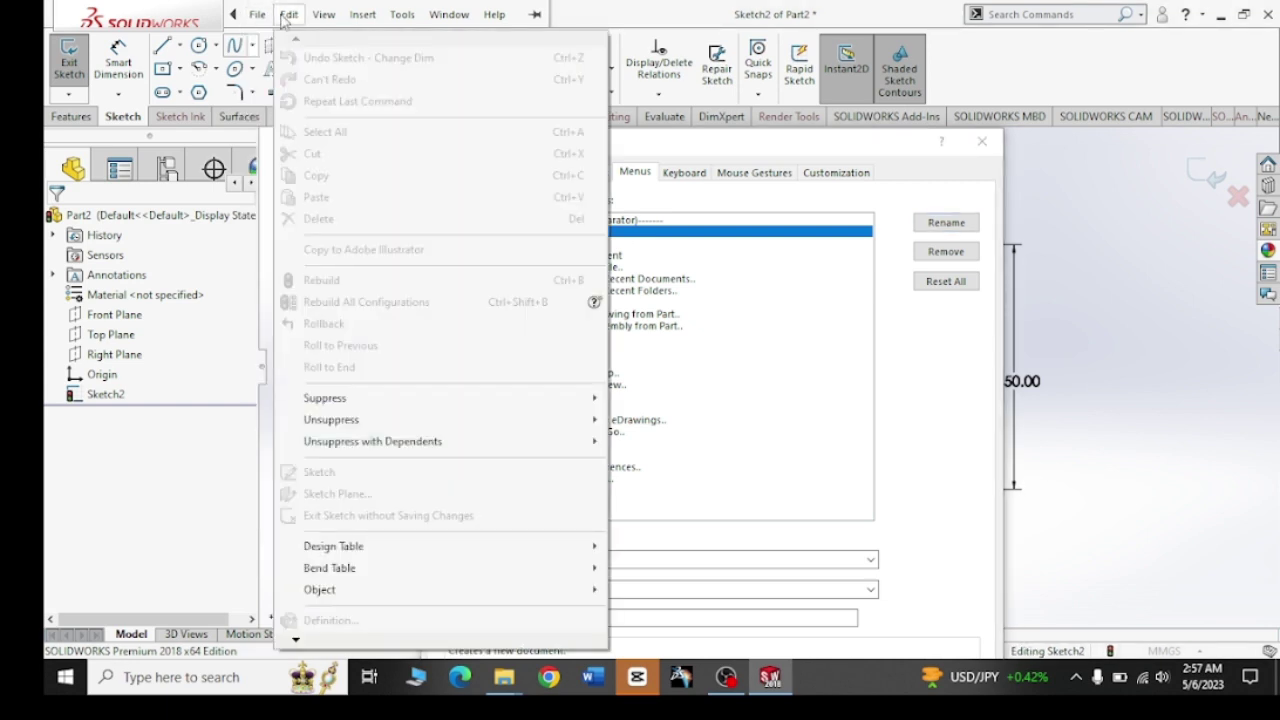
click(285, 16)
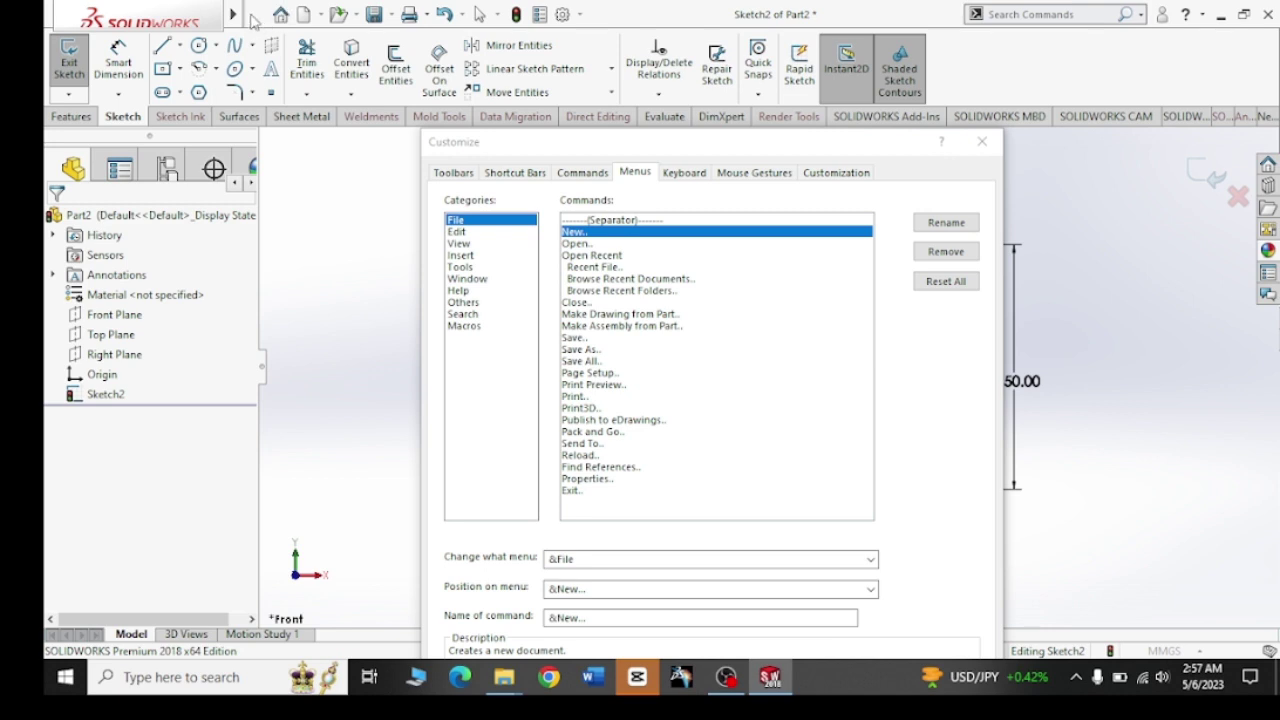
click(257, 14)
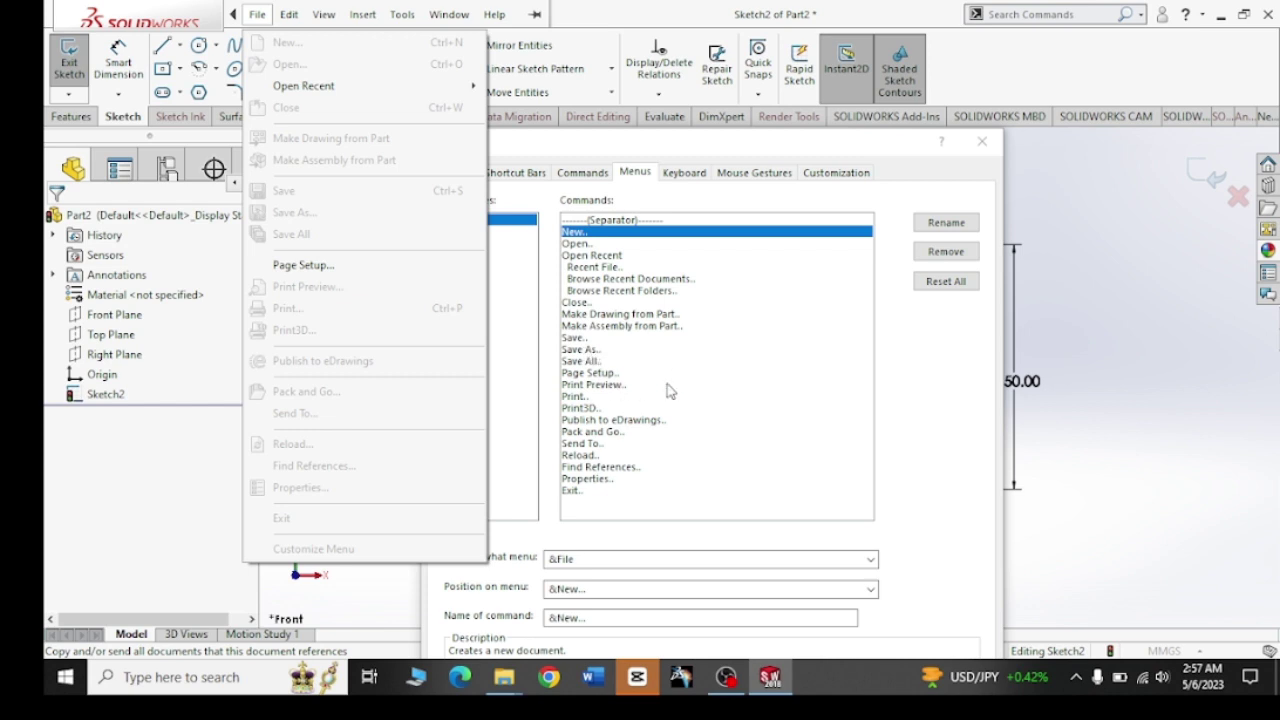
click(726, 384)
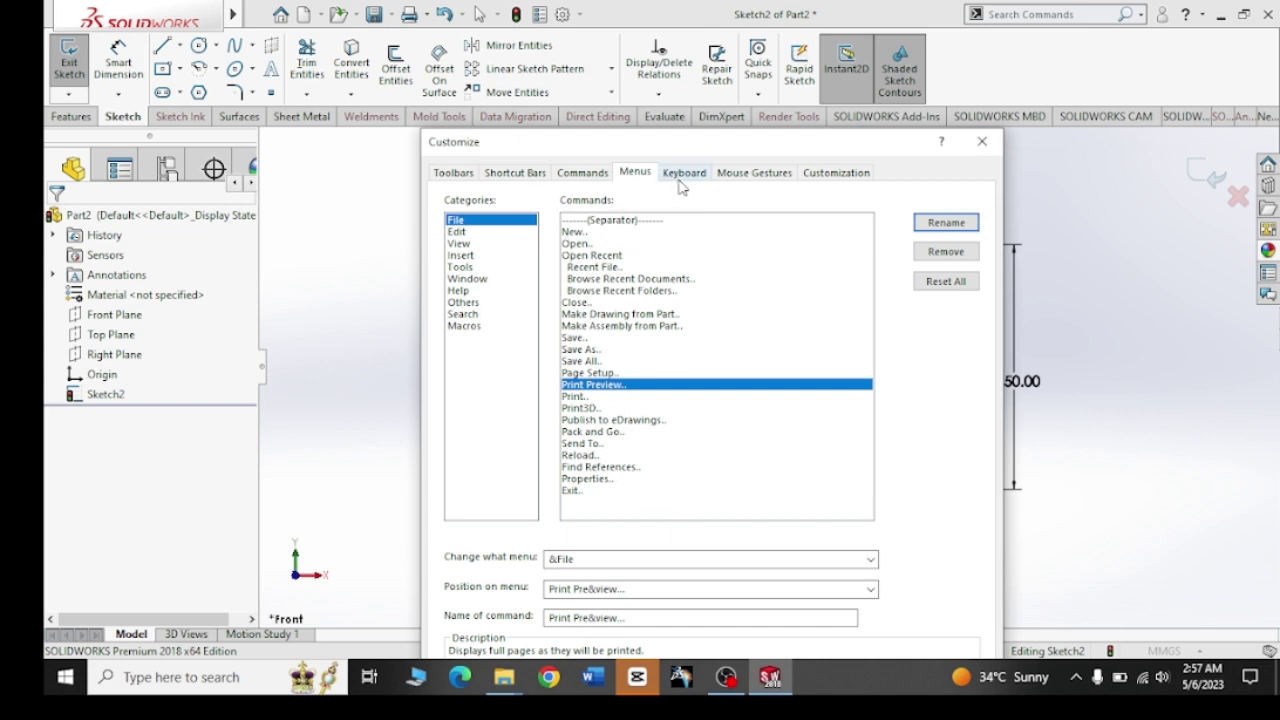
- View the Edit and View menu command lists, then open the Keyboard shortcuts page
click(462, 244)
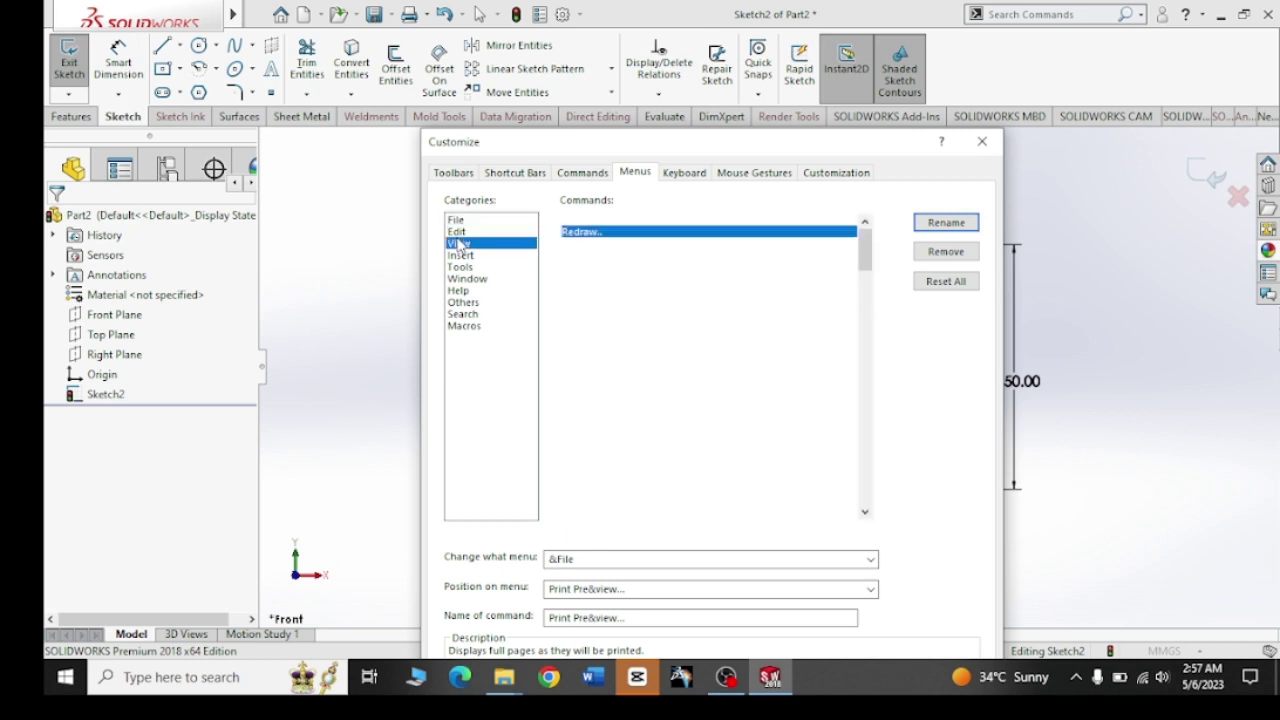
click(457, 232)
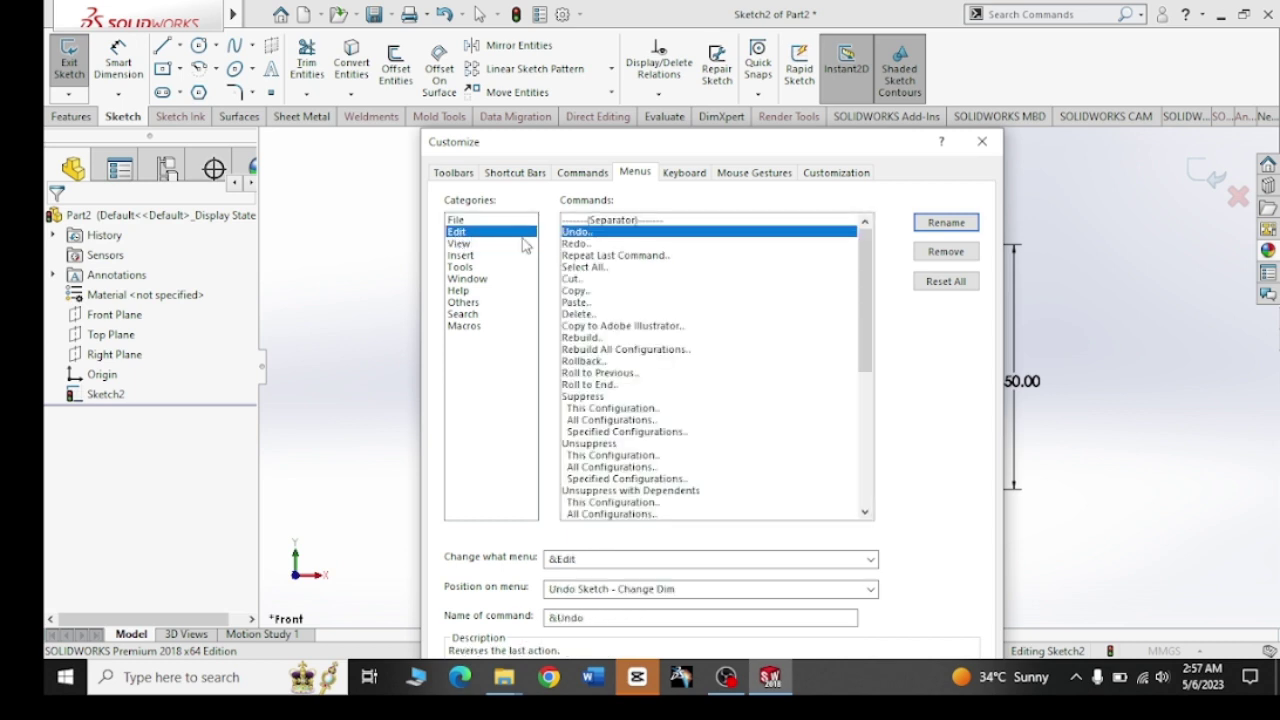
click(461, 244)
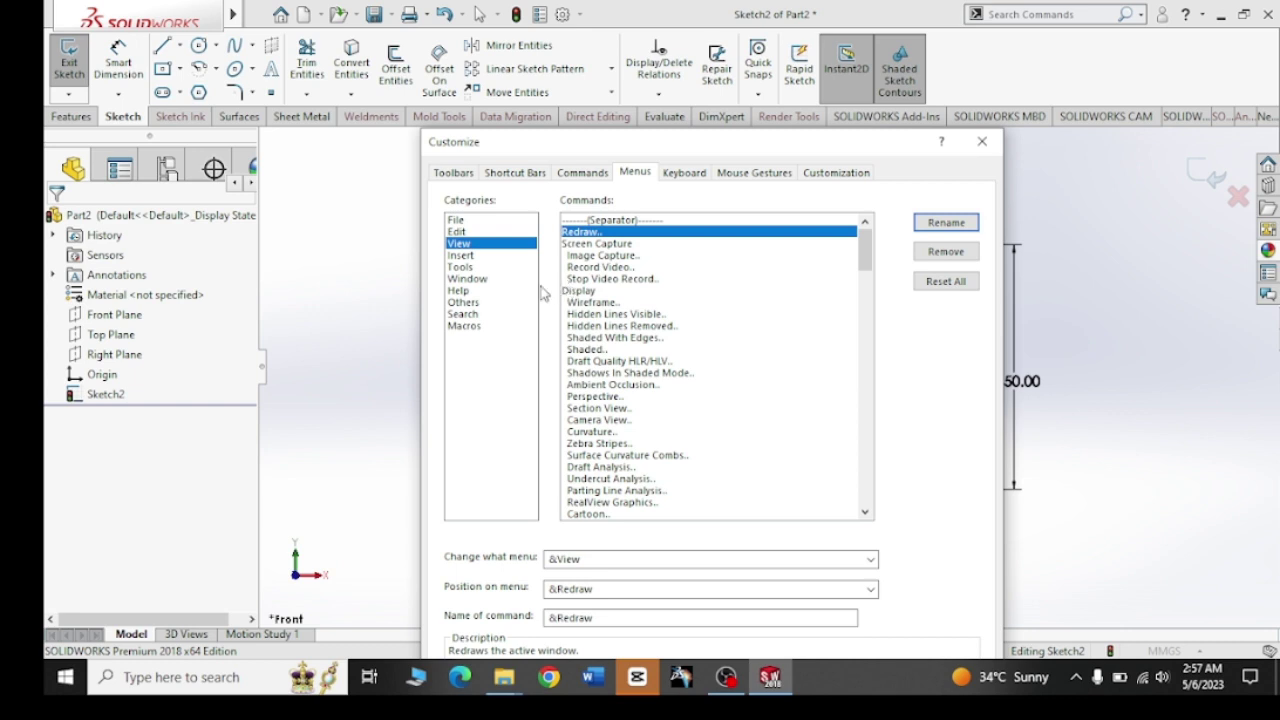
click(686, 174)
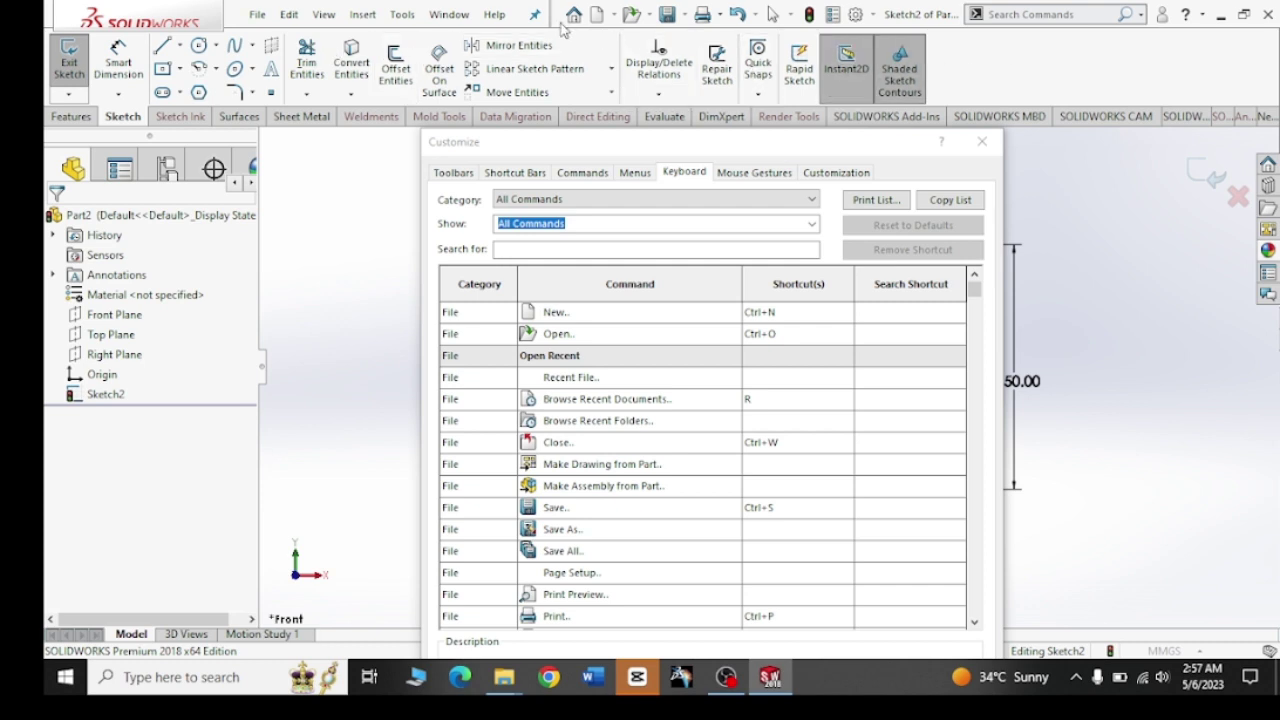
- Change the mouse gesture count from 12 to 4 Gestures and move the gesture guide window
click(296, 15)
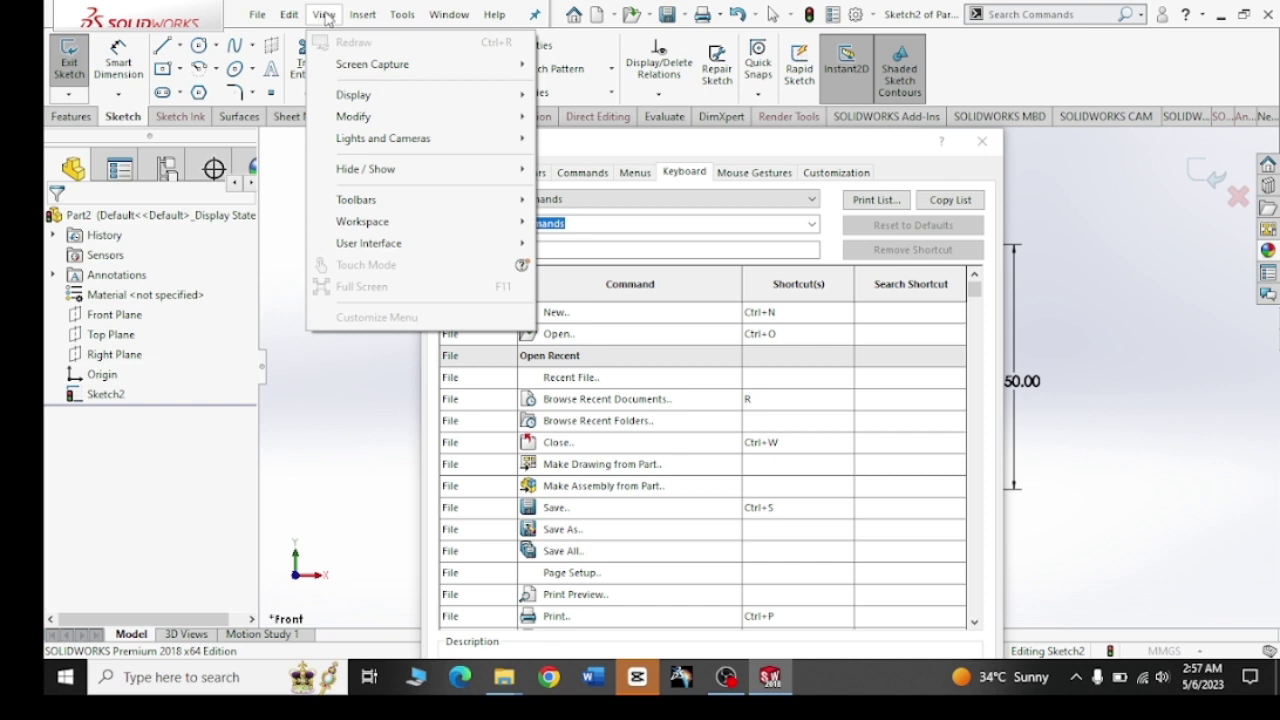
click(286, 207)
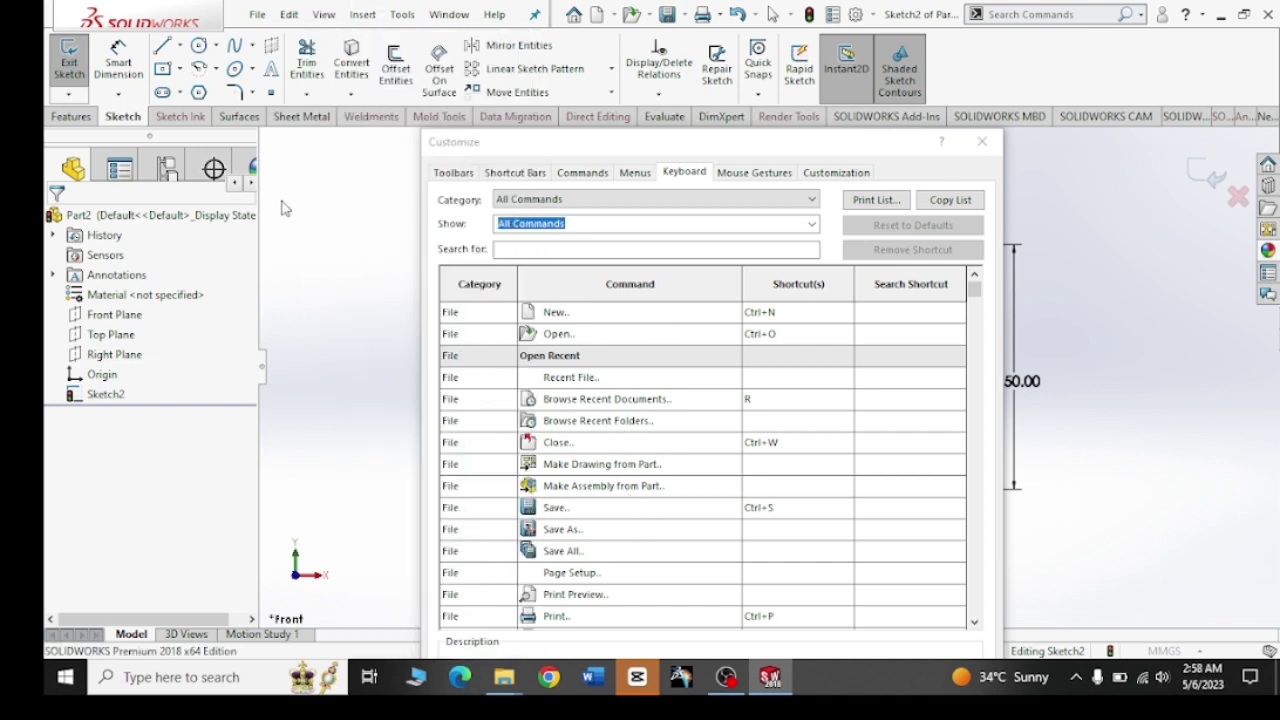
click(735, 173)
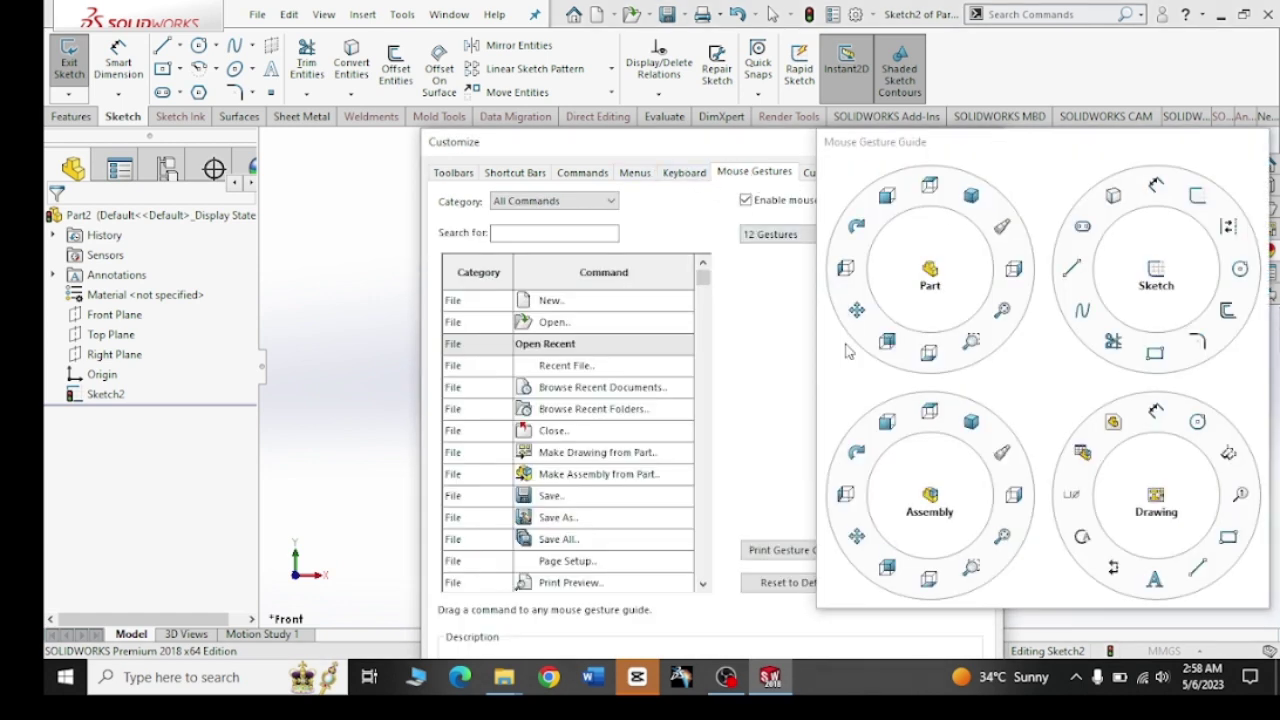
click(773, 237)
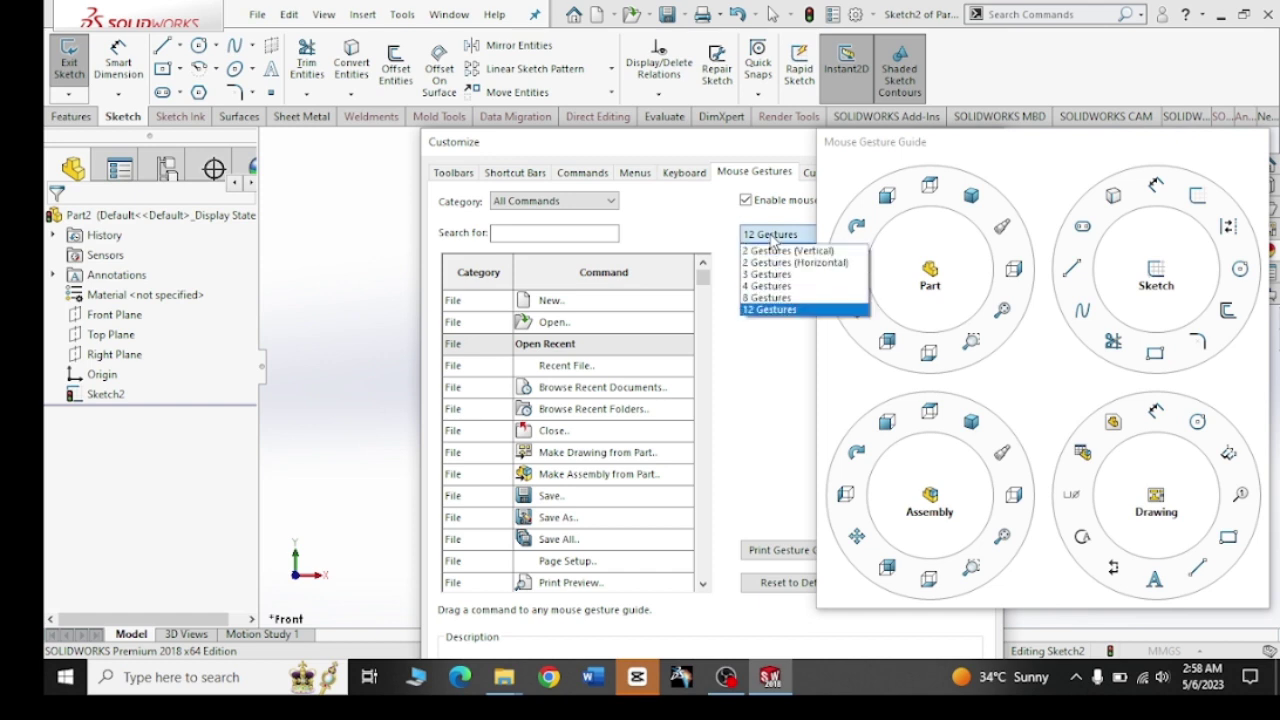
click(788, 286)
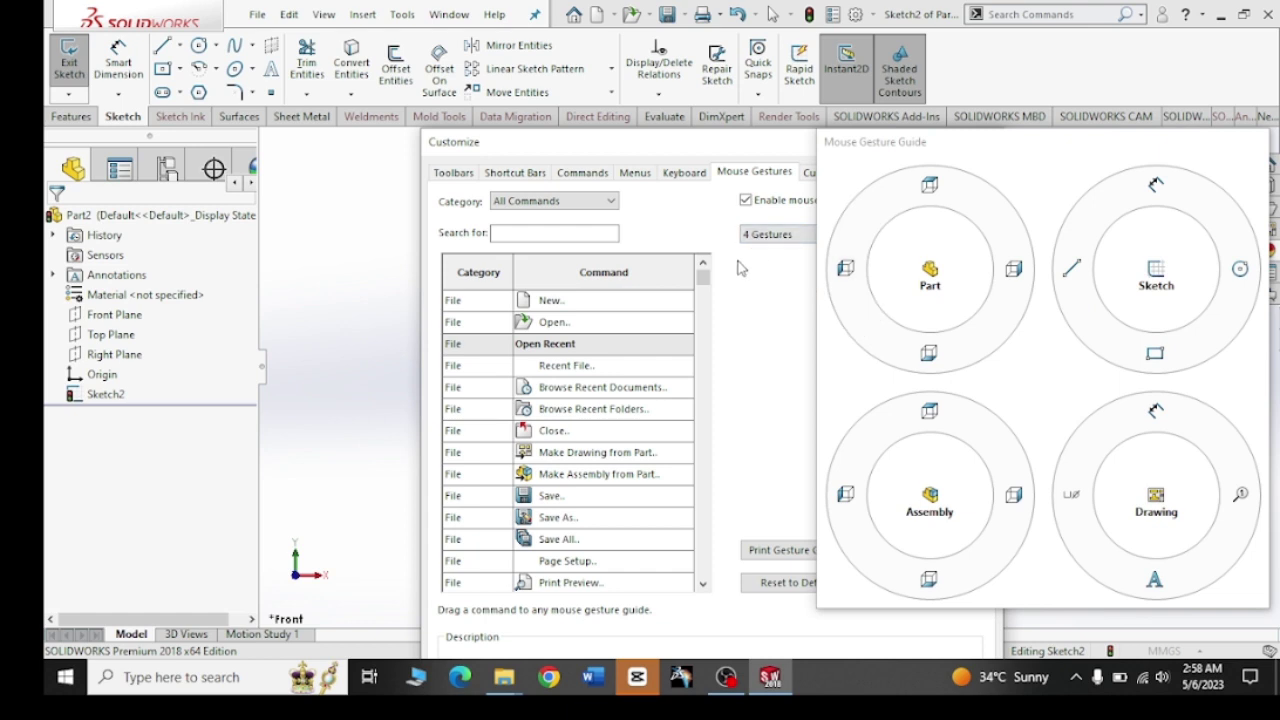
click(533, 17)
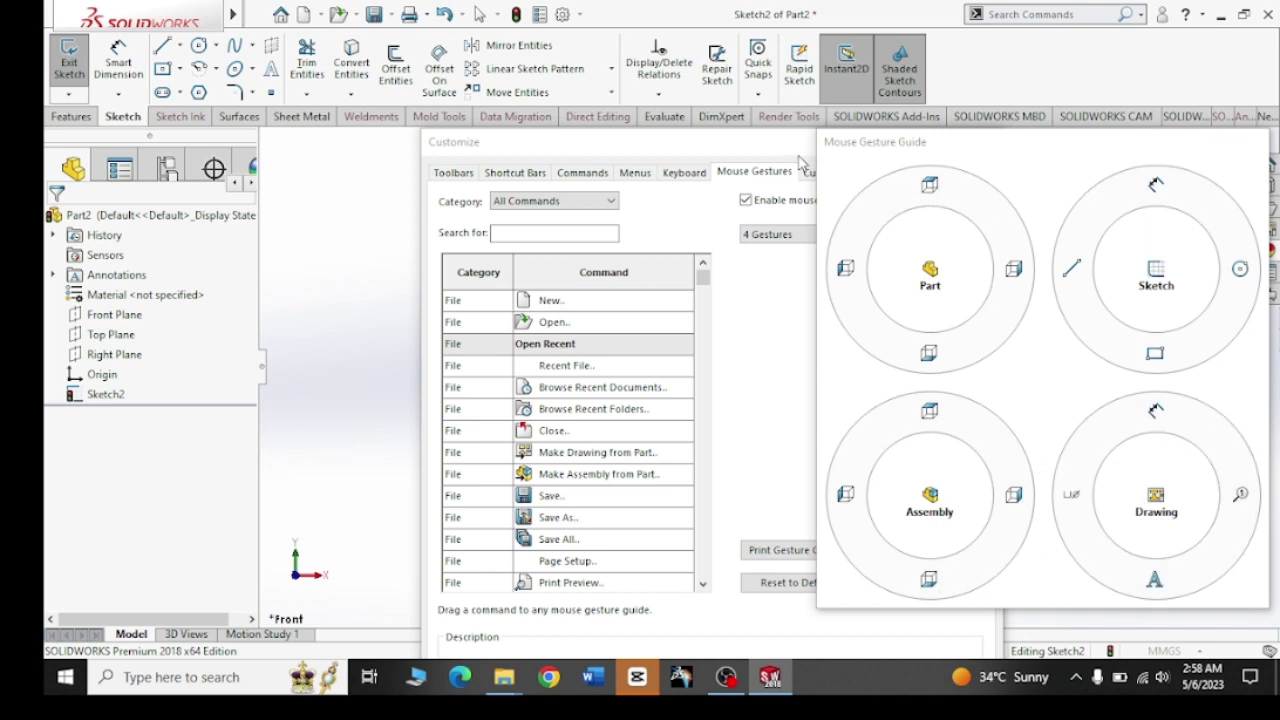
drag(901, 144, 684, 190)
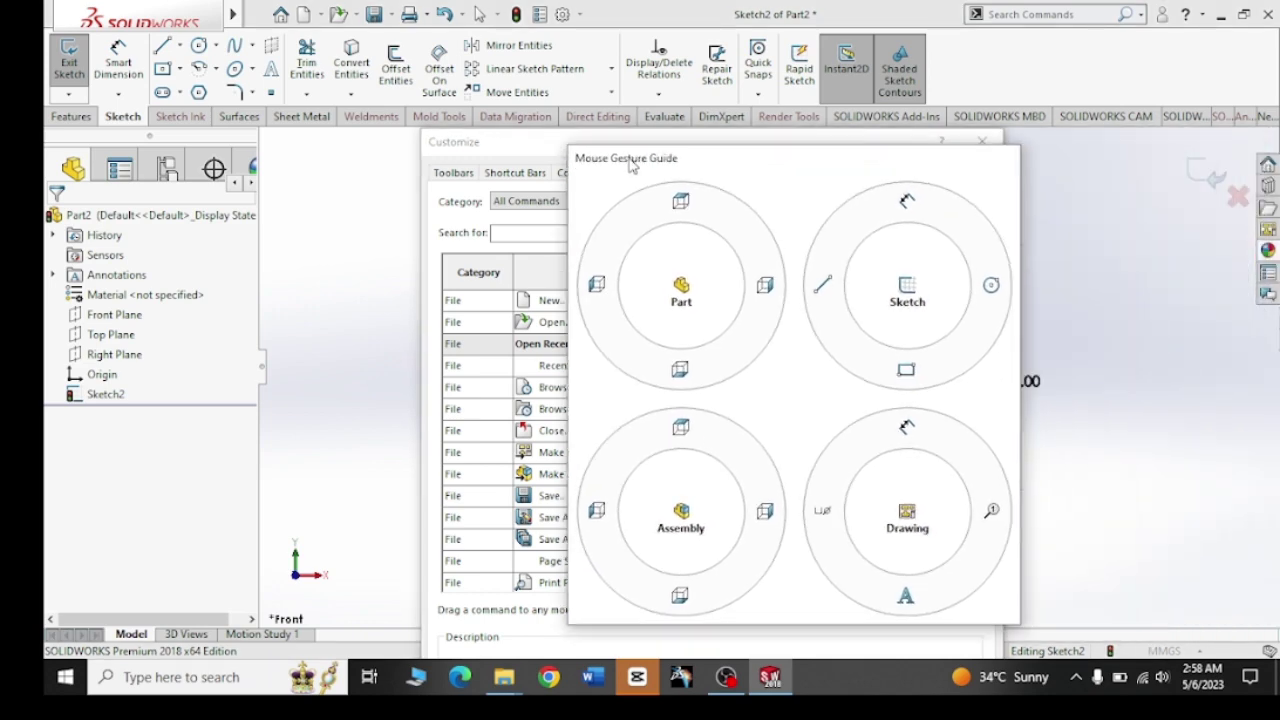
- Close Customize and launch the Corner Rectangle tool from the sketch's four-gesture wheel
click(982, 141)
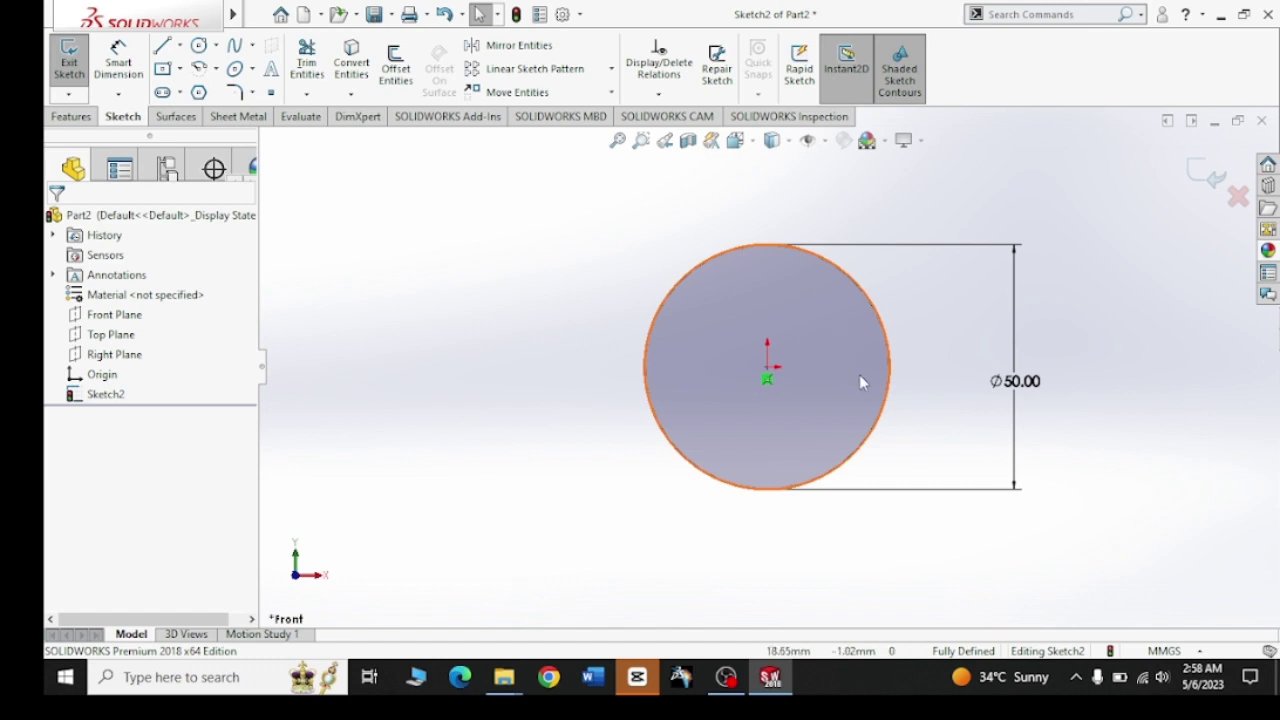
right_click(962, 314)
click(950, 307)
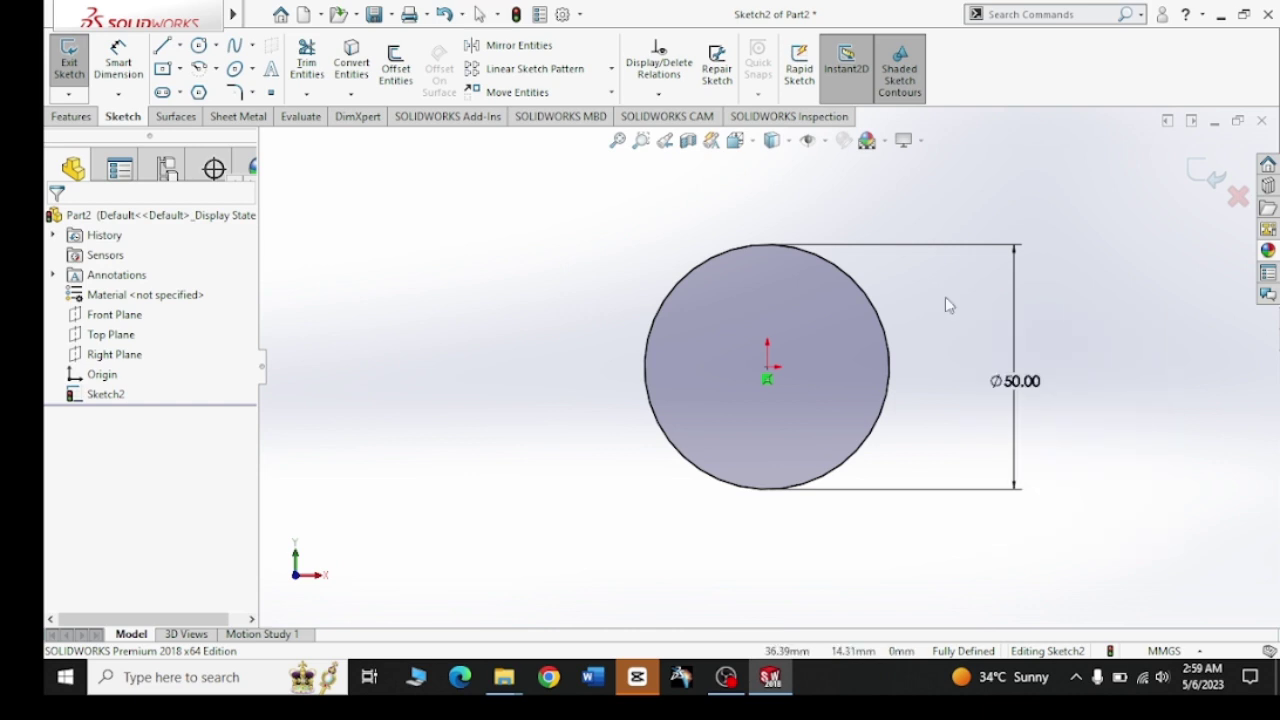
right_drag(929, 300, 945, 212)
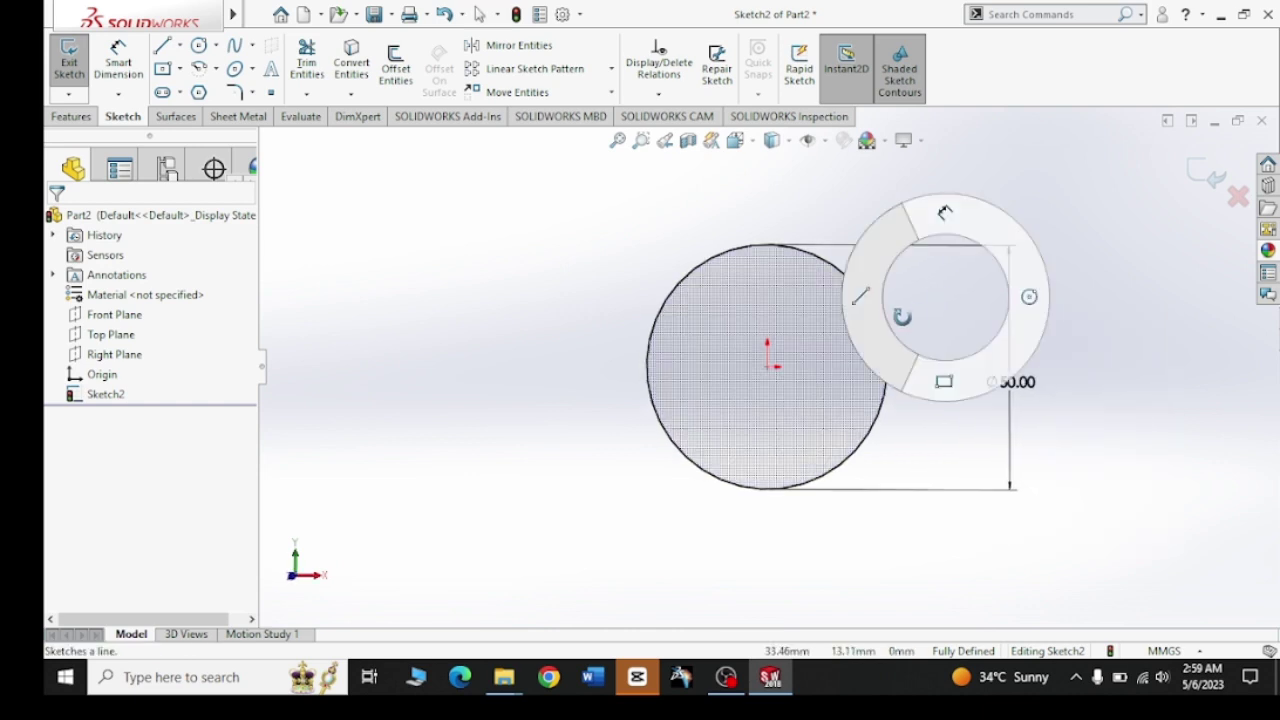
right_drag(945, 212, 942, 380)
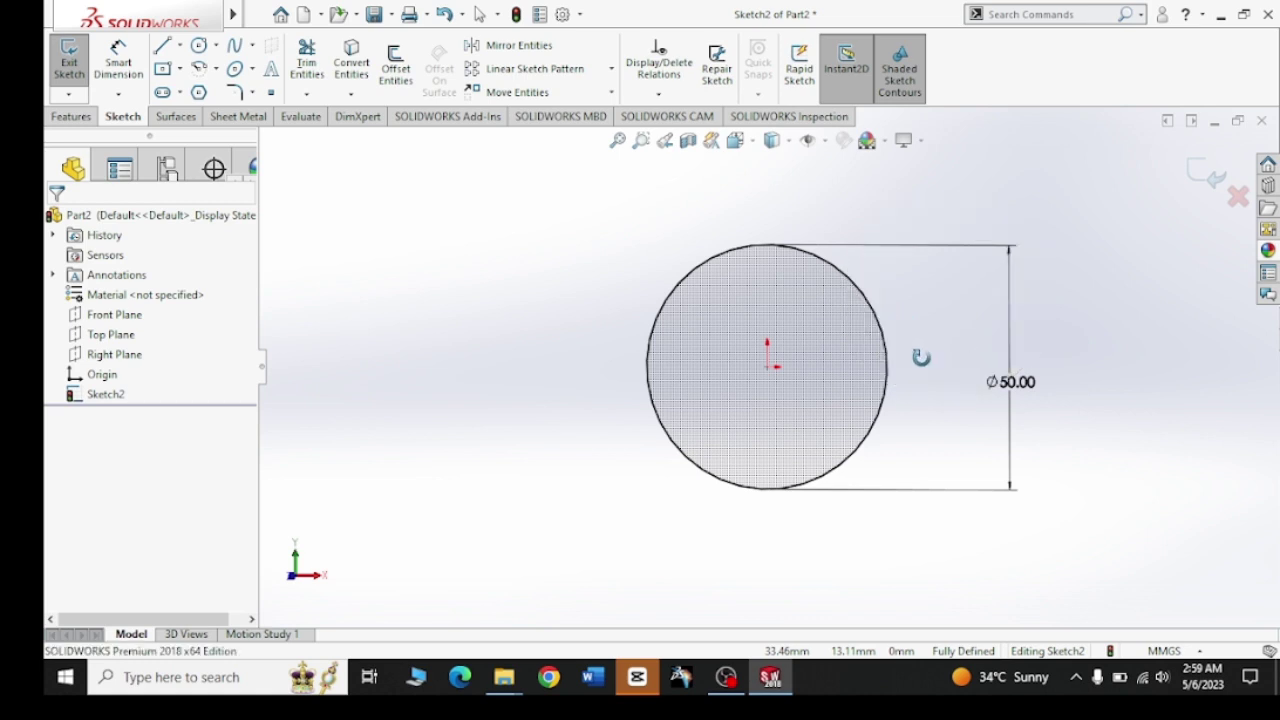
- Draw a rectangle from the circle's centre to a lower-left corner, overlapping the Ø50 circle
click(767, 368)
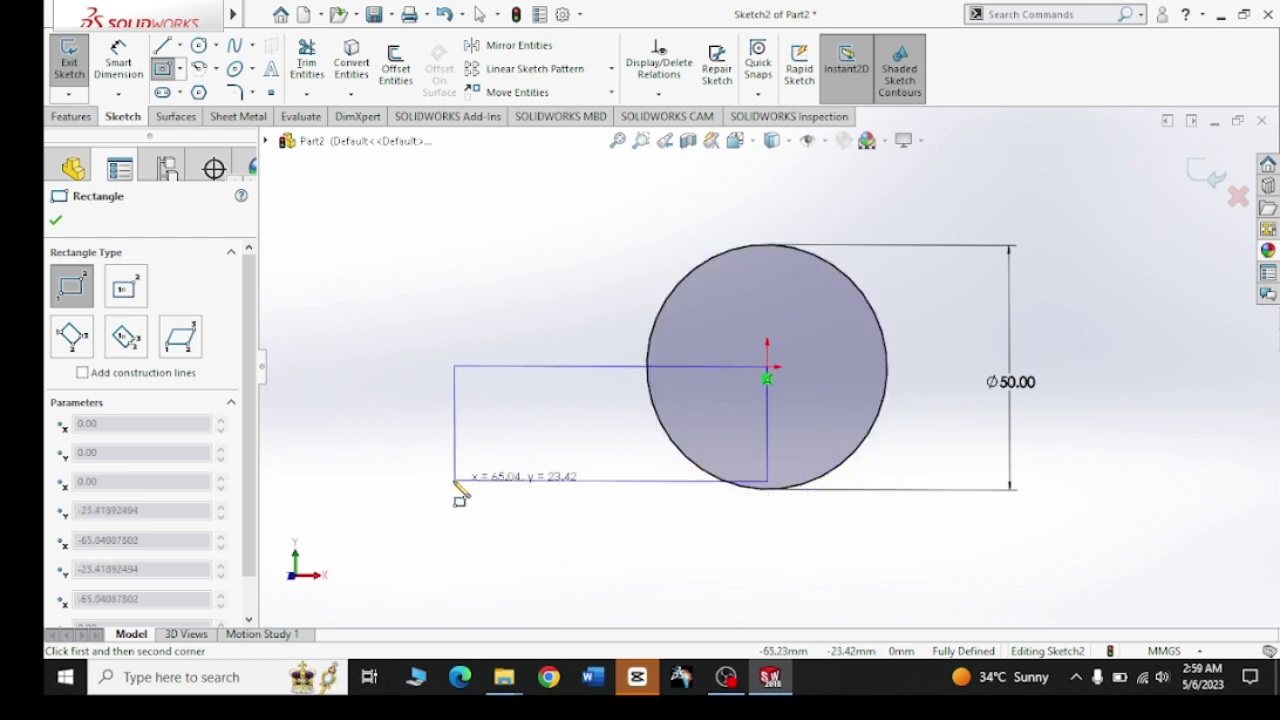
click(441, 537)
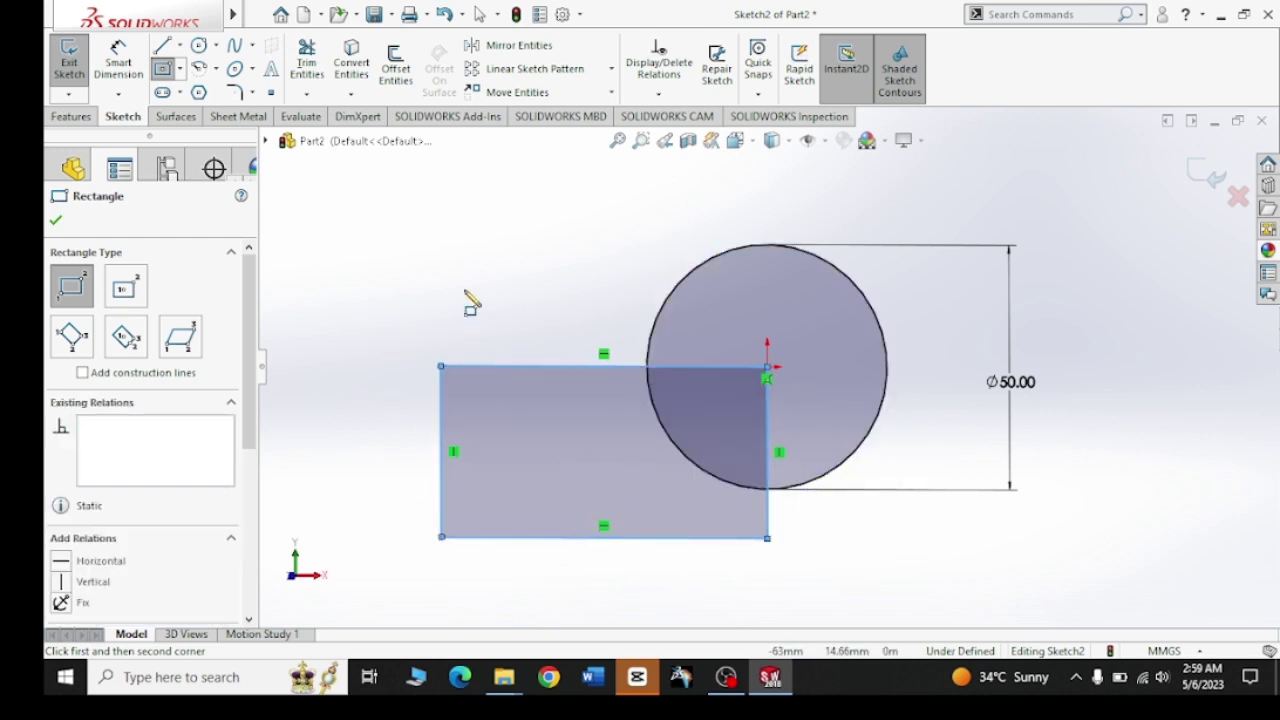
click(55, 220)
click(479, 311)
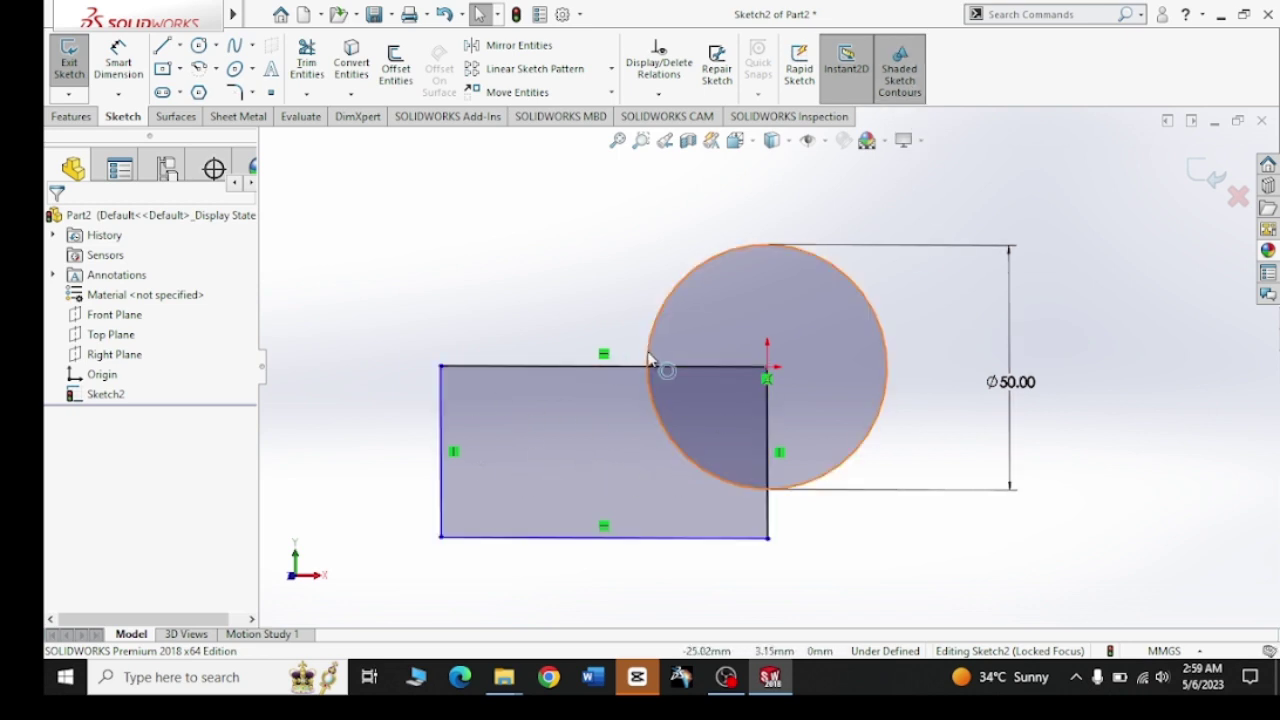
- Toggle Shaded Sketch Contours off and on, leaving the shading on
click(912, 88)
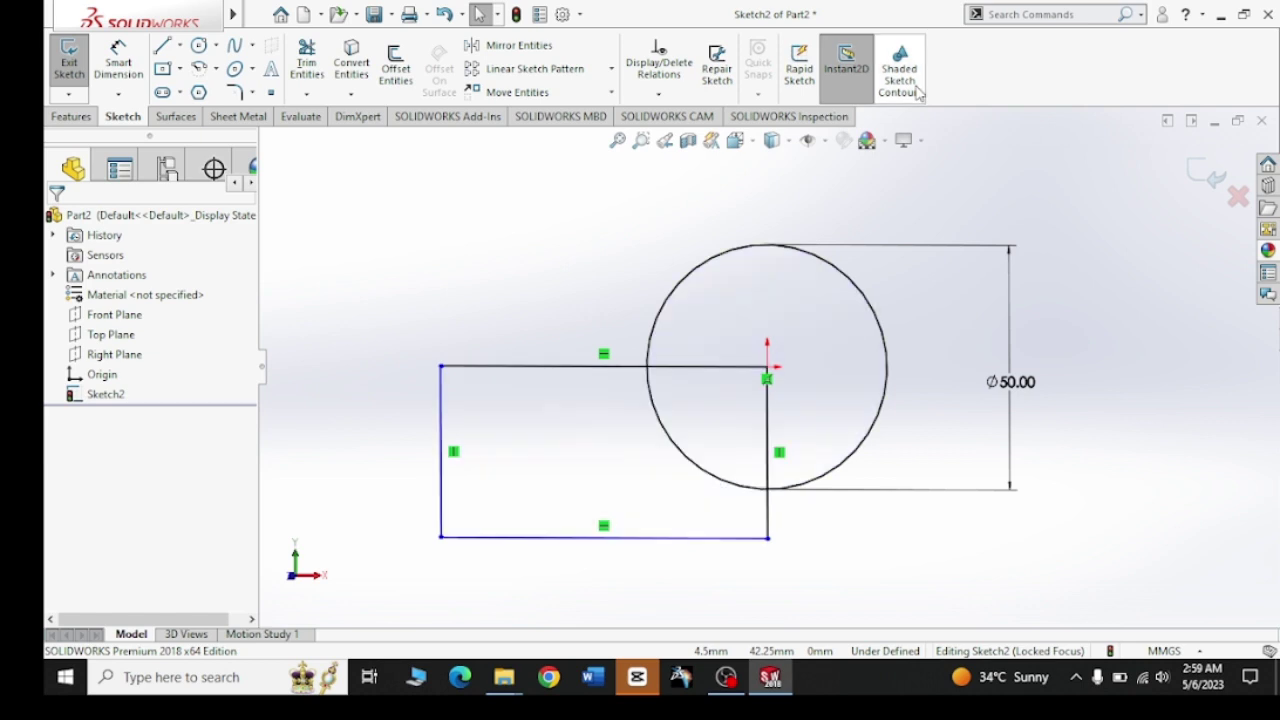
click(912, 90)
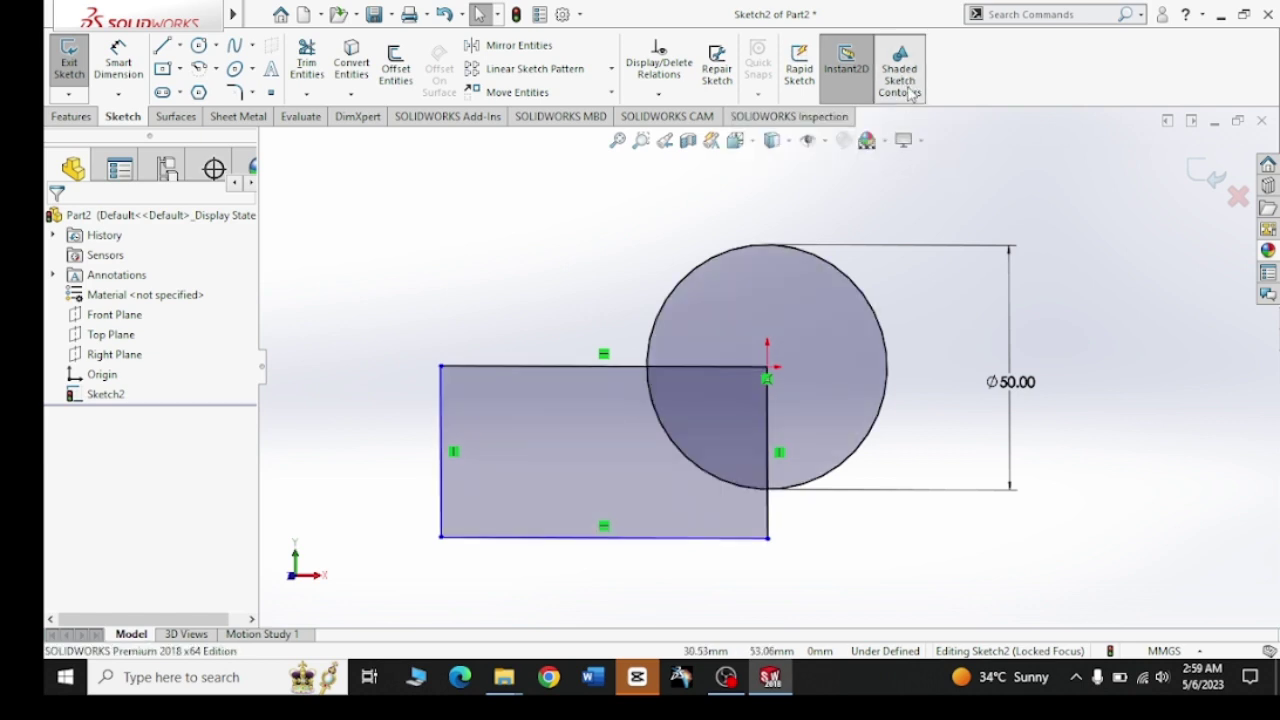
click(912, 90)
click(912, 90)
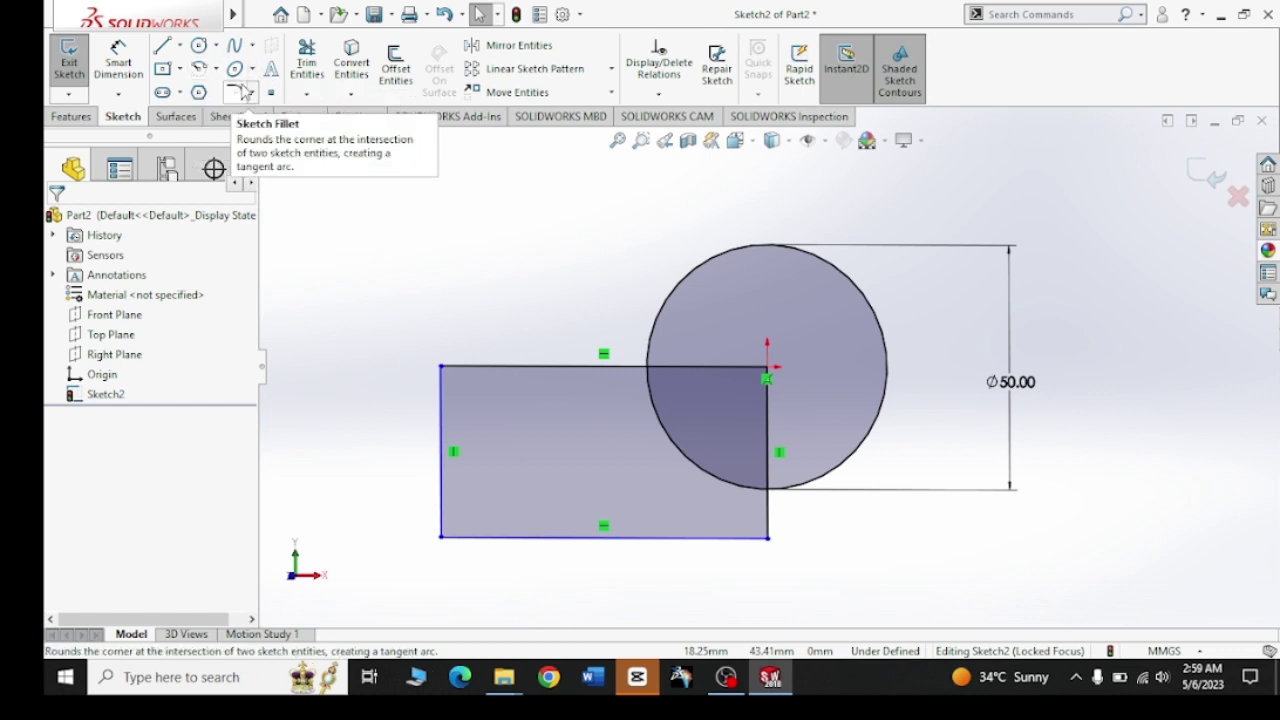
- Reopen Customize from the toolbar shortcut menu on the Mouse Gestures page, moving the guide aside
right_click(562, 26)
click(604, 58)
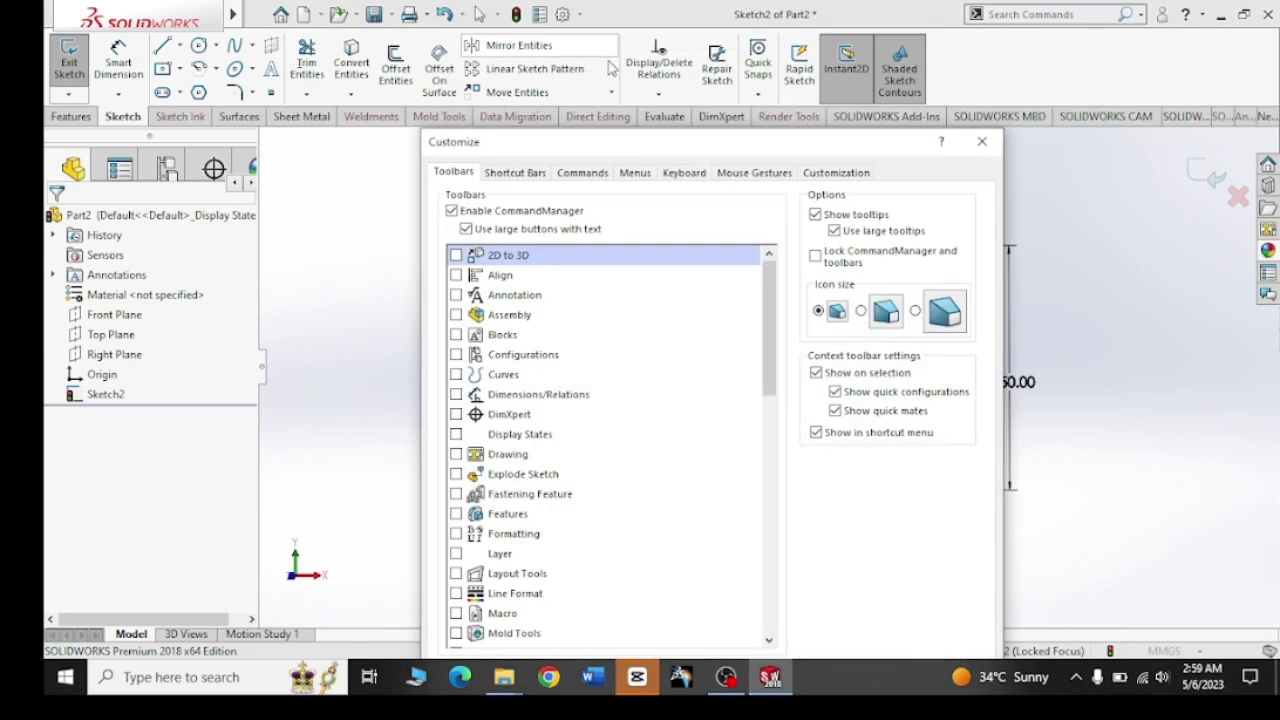
click(685, 173)
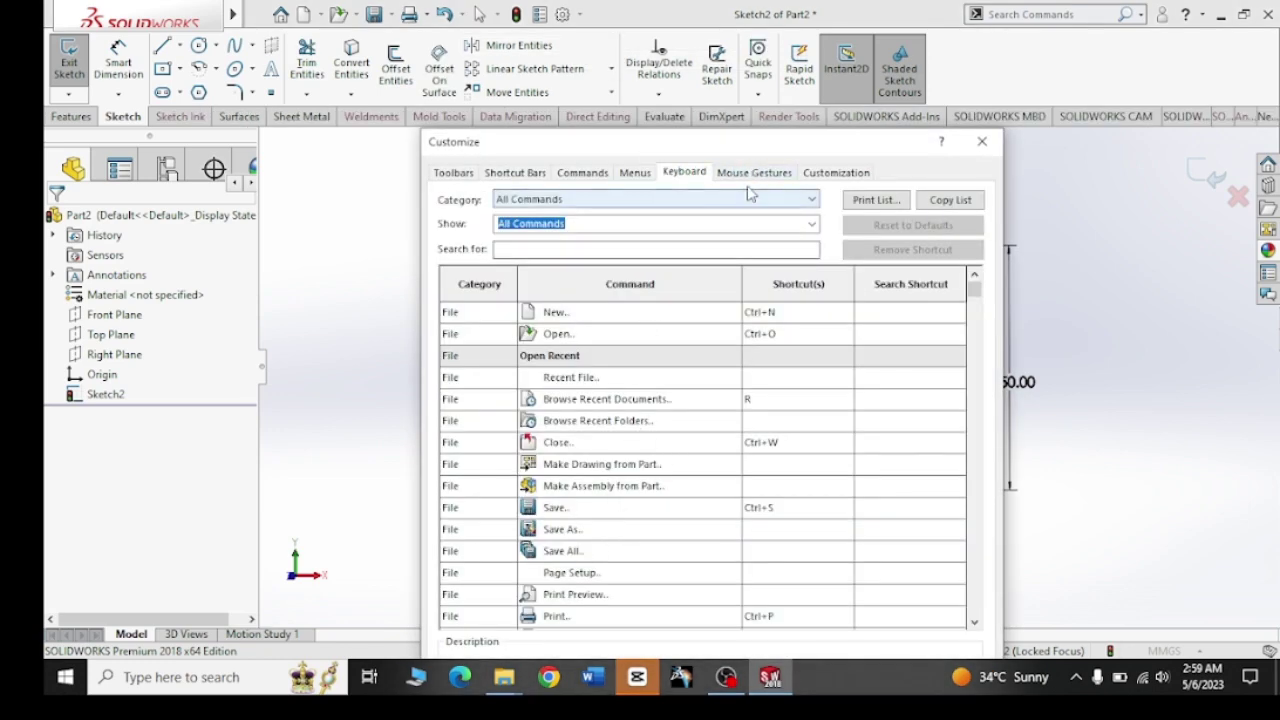
click(754, 173)
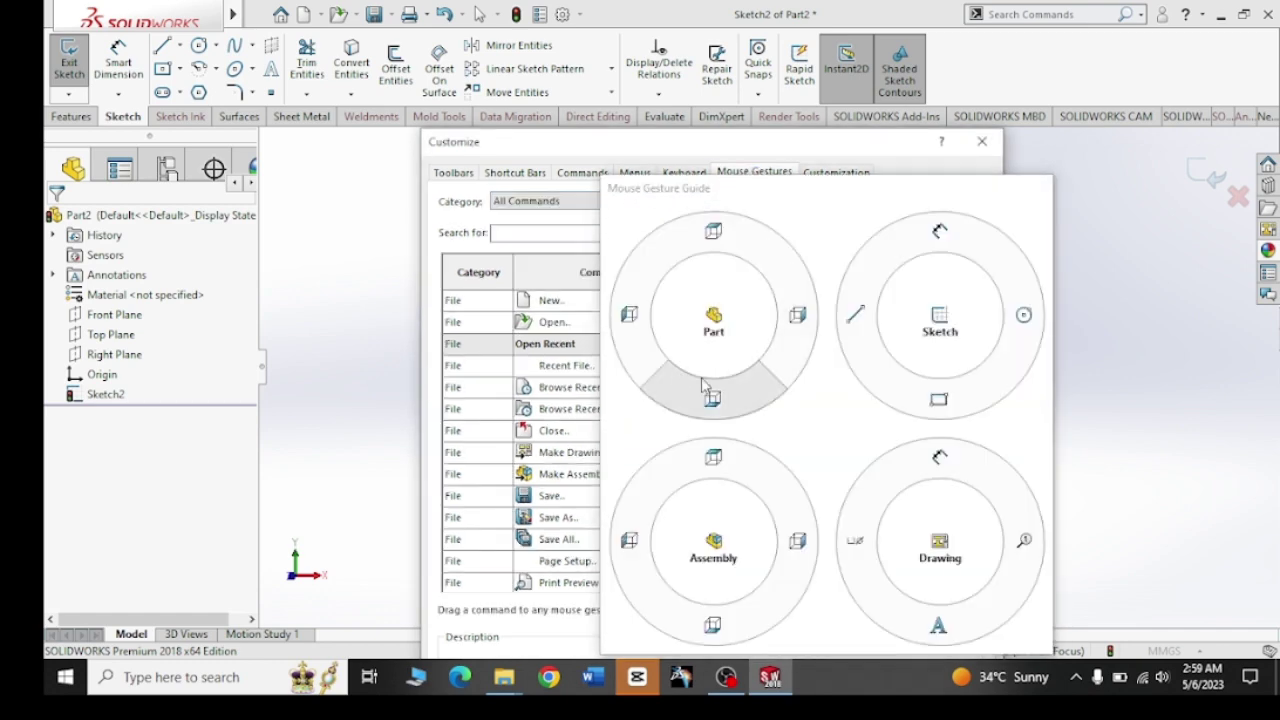
click(864, 220)
drag(810, 190, 410, 170)
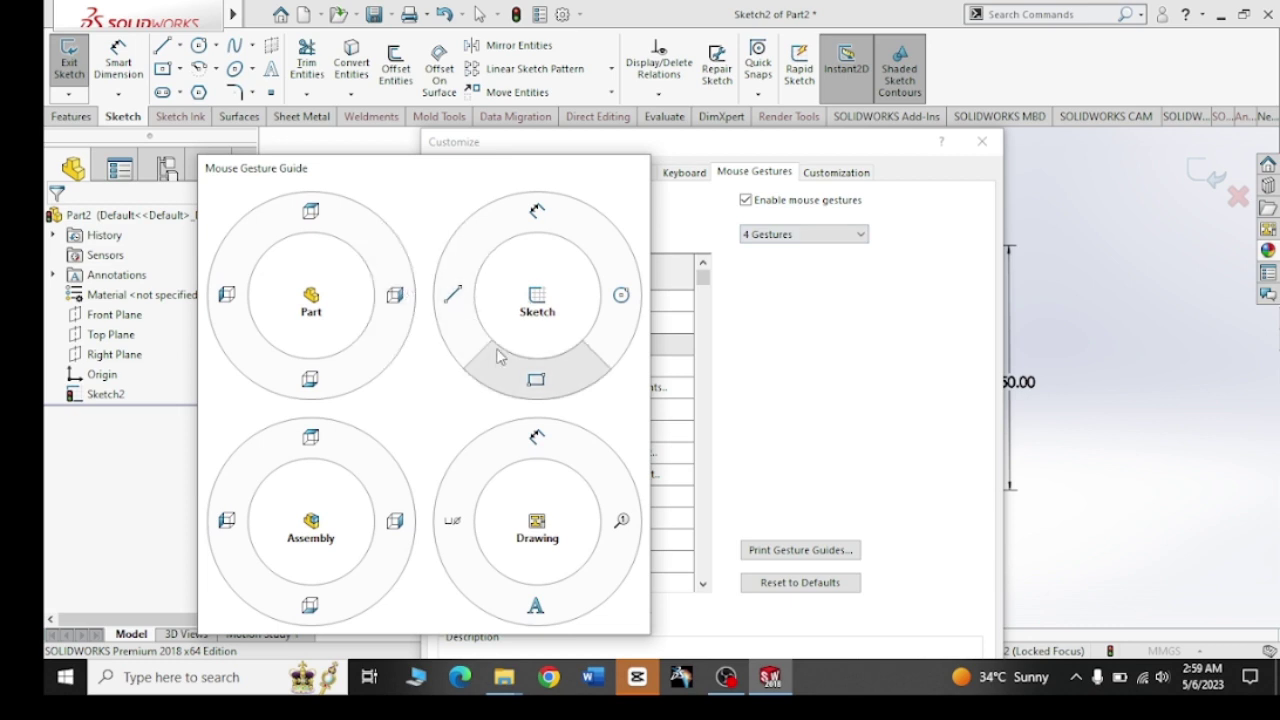
- Set the gesture count to 12 Gestures and move the guide window back aside
click(845, 236)
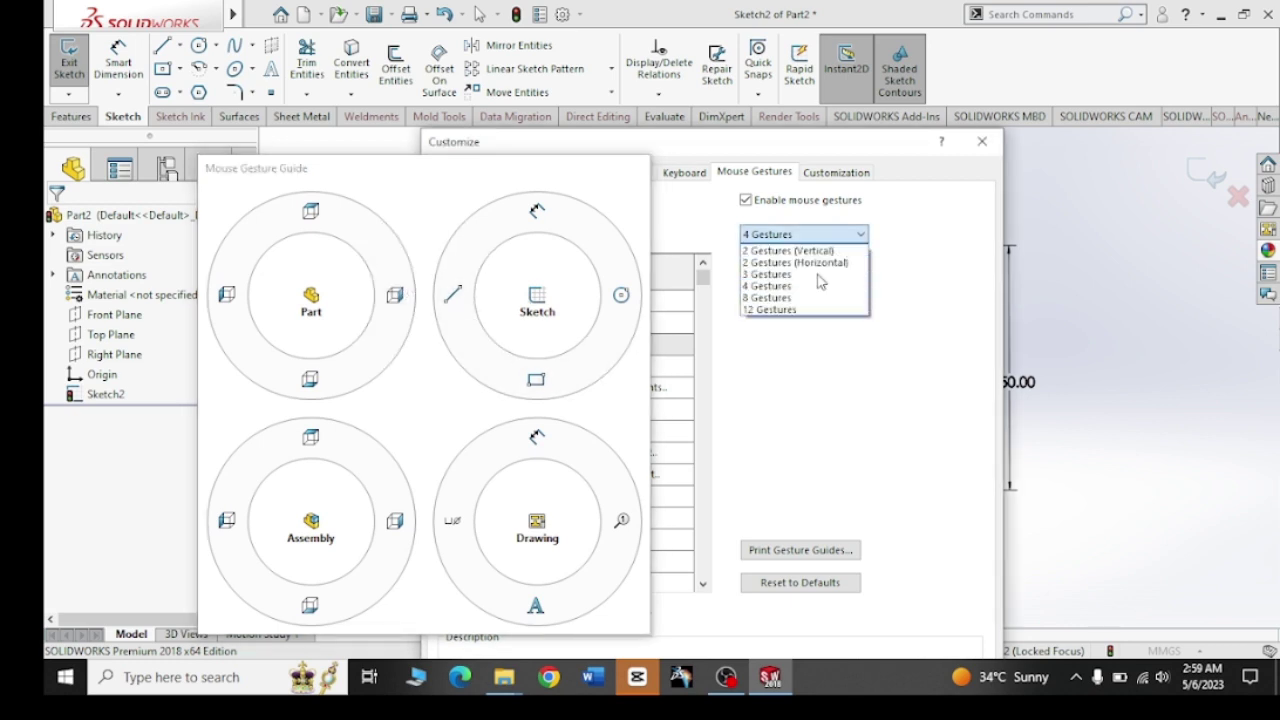
click(770, 309)
drag(440, 182, 990, 161)
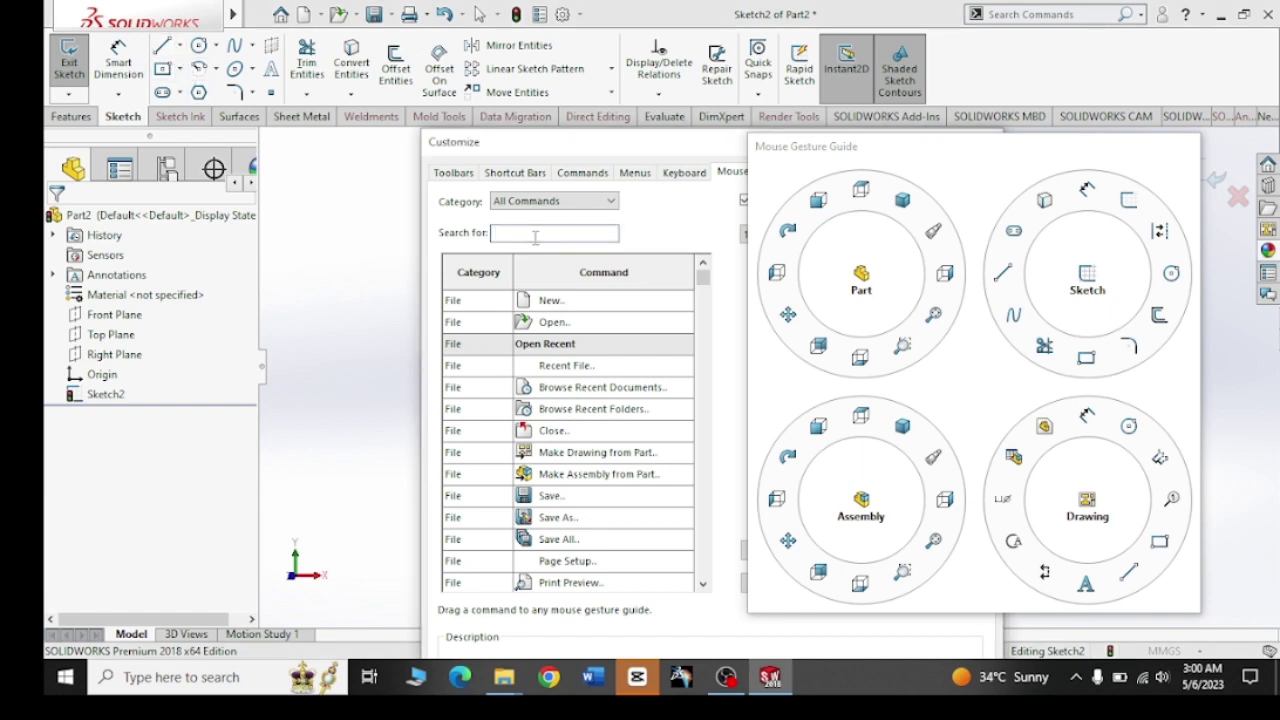
- Search 'cons' and drag Construction Geometry into the empty Sketch gesture slot
text(con)
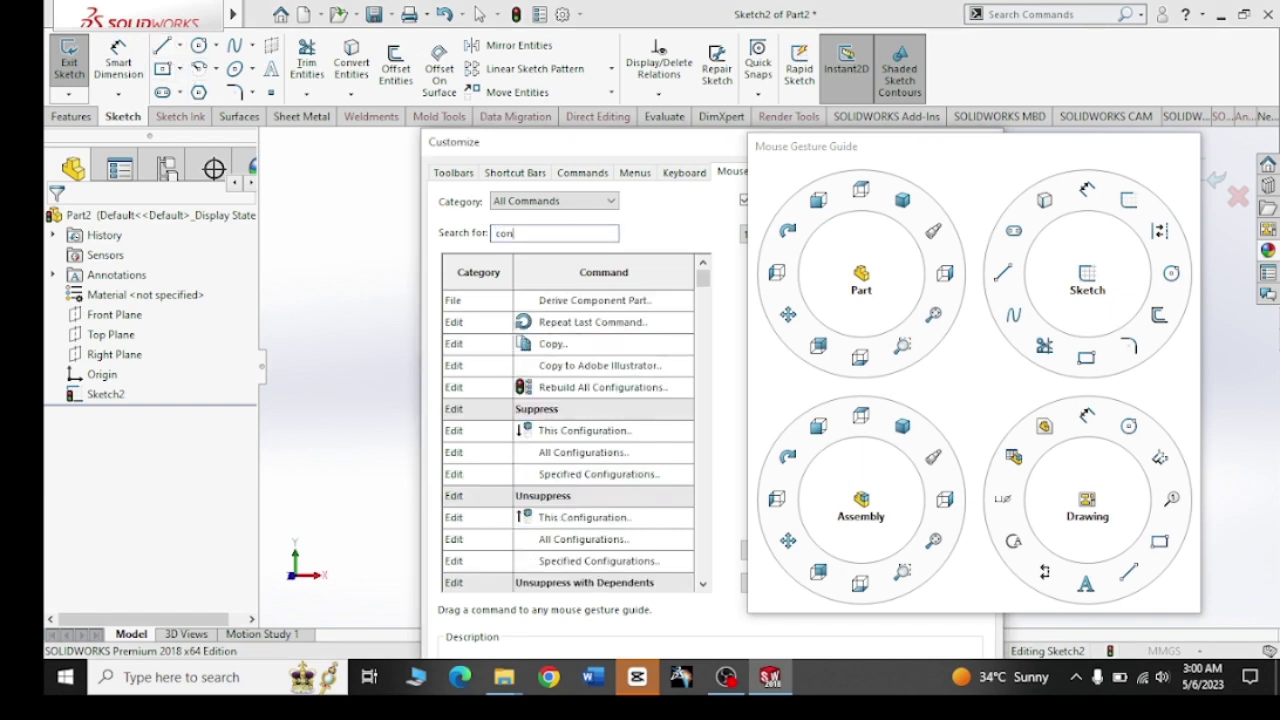
text(s)
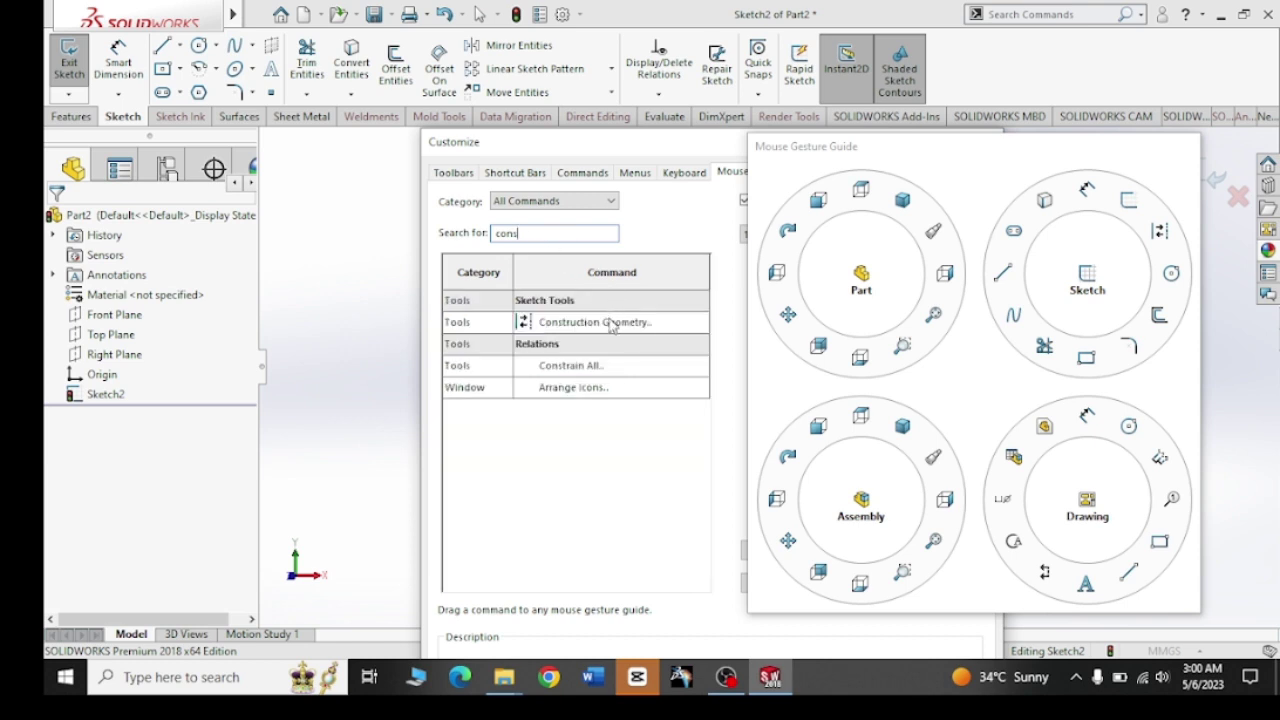
mouse_move(608, 331)
mouse_down()
mouse_move(957, 334)
mouse_move(1015, 318)
mouse_up()
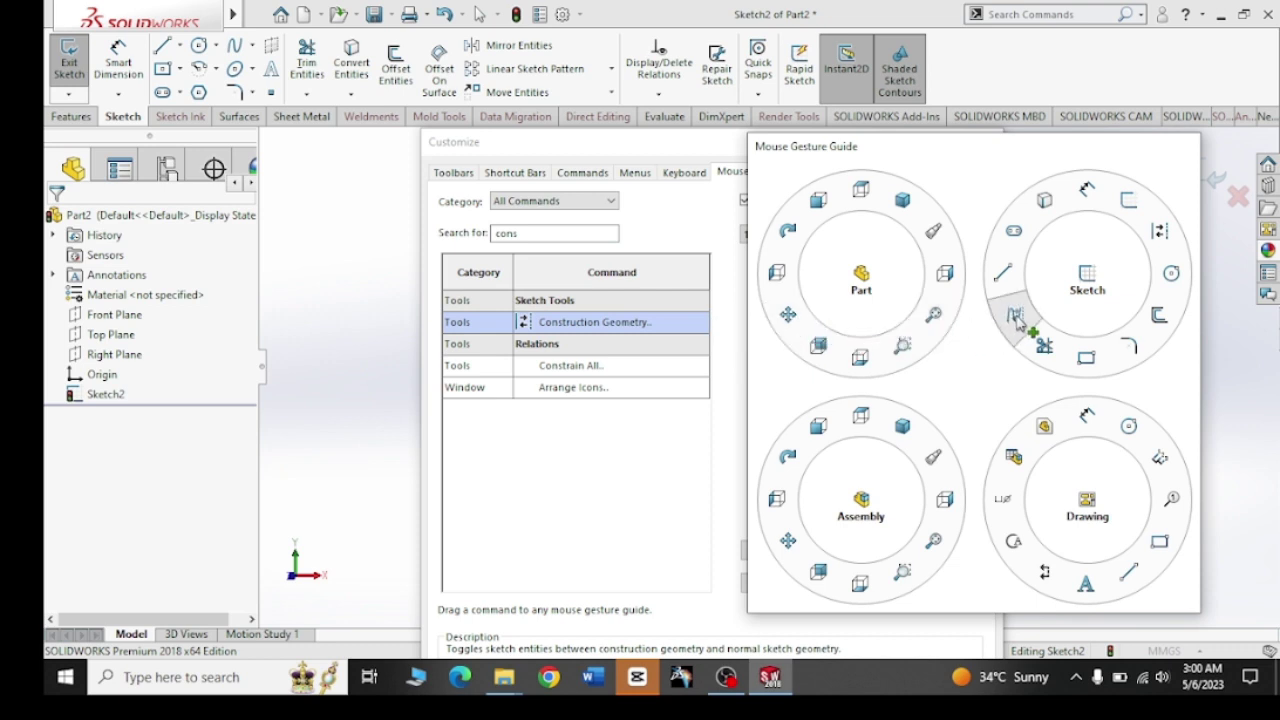
drag(1015, 318, 1015, 320)
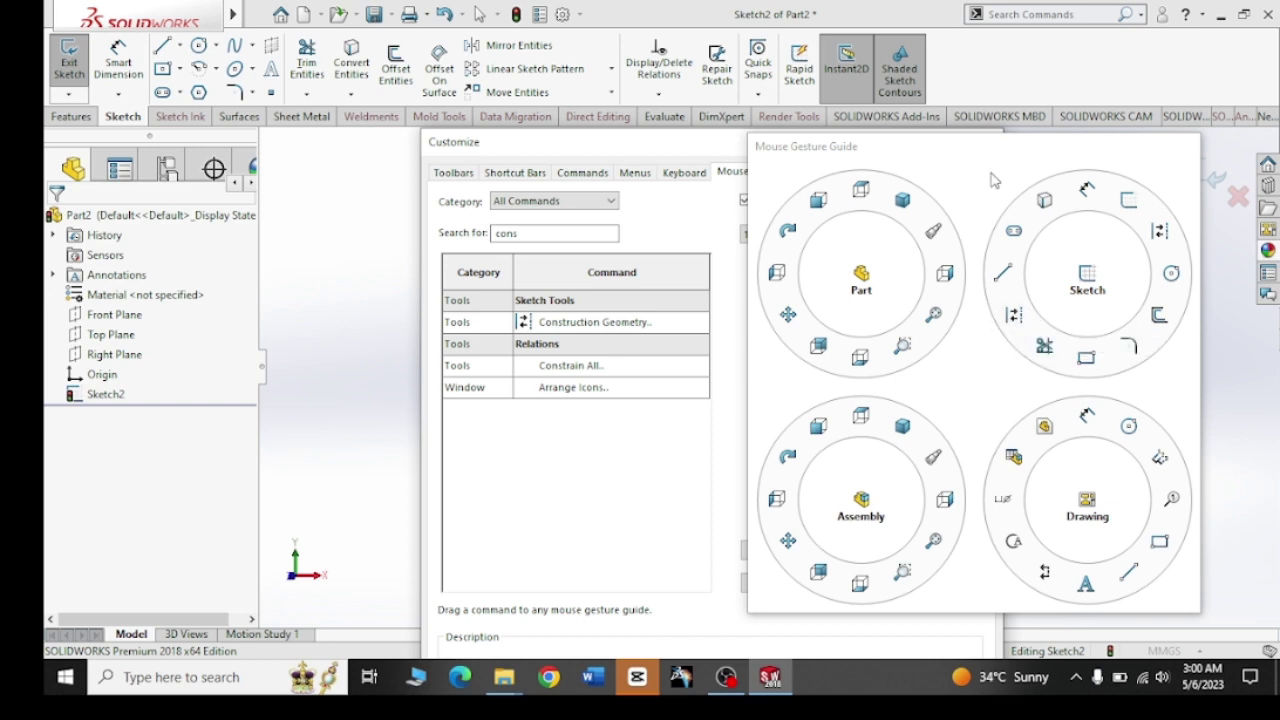
drag(977, 163, 433, 160)
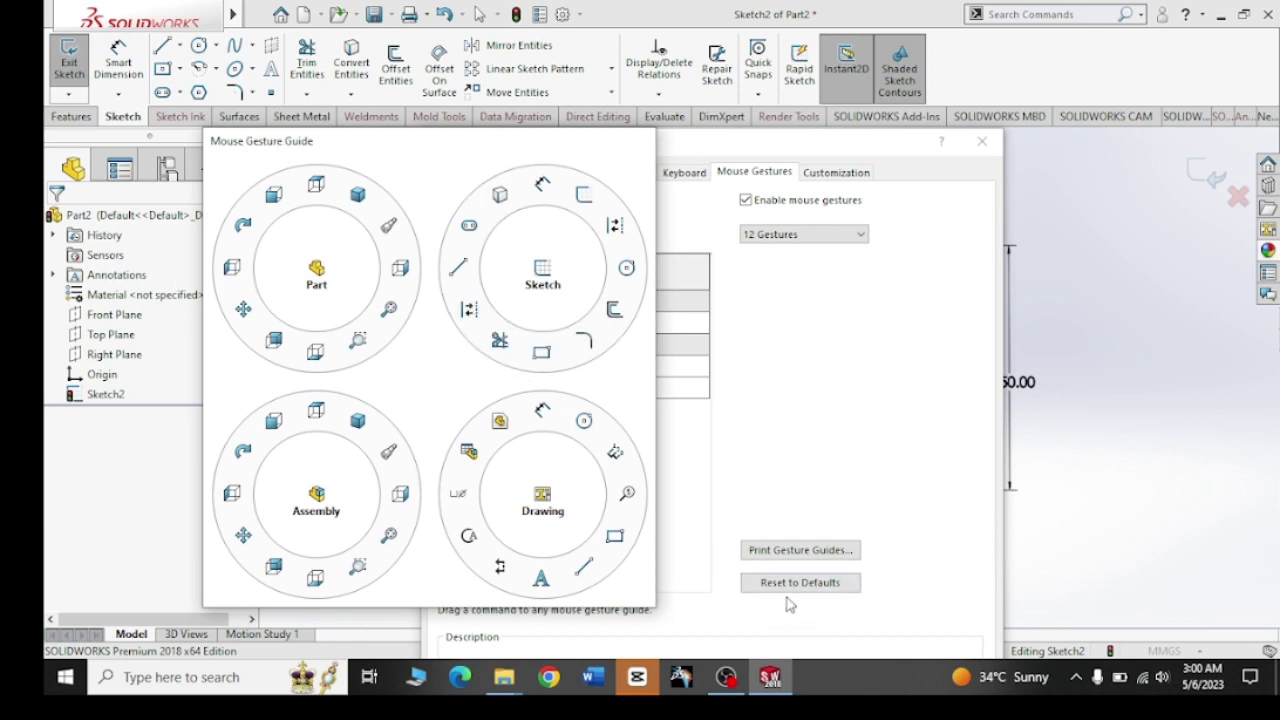
- Reset mouse gestures to defaults, switch 12 then back to 4 Gestures, and show the Customization page
click(815, 583)
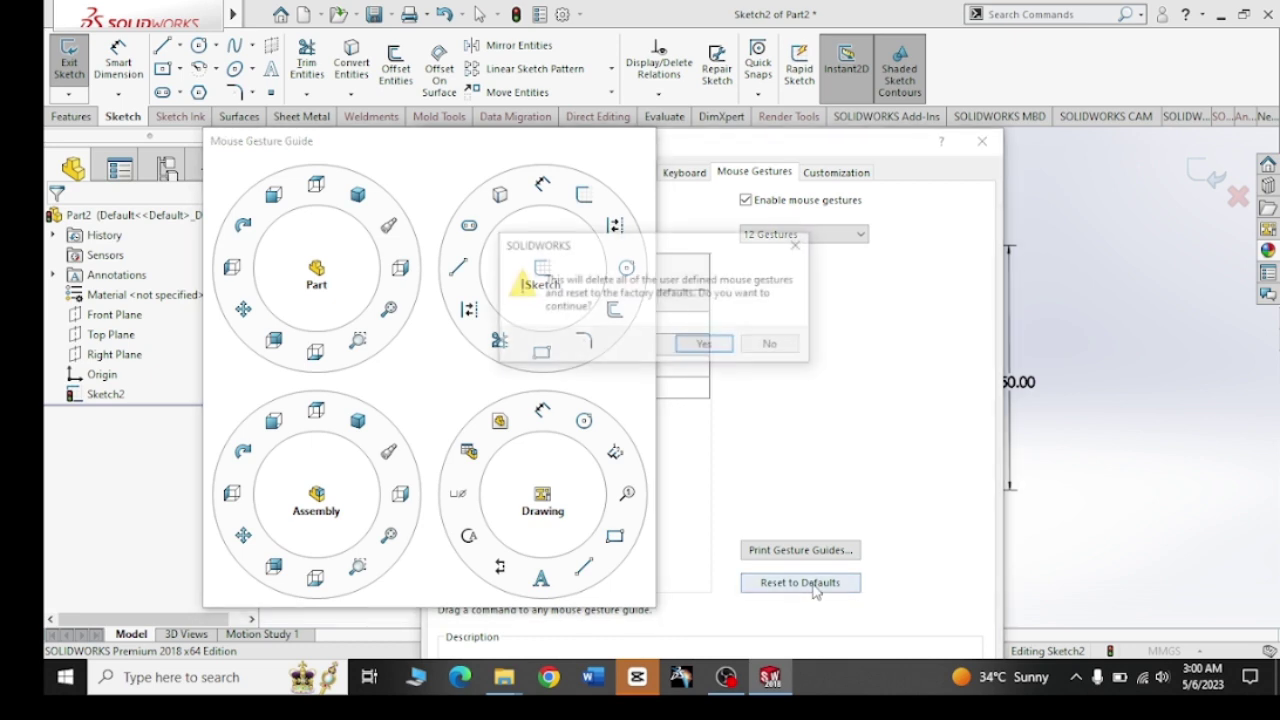
click(703, 344)
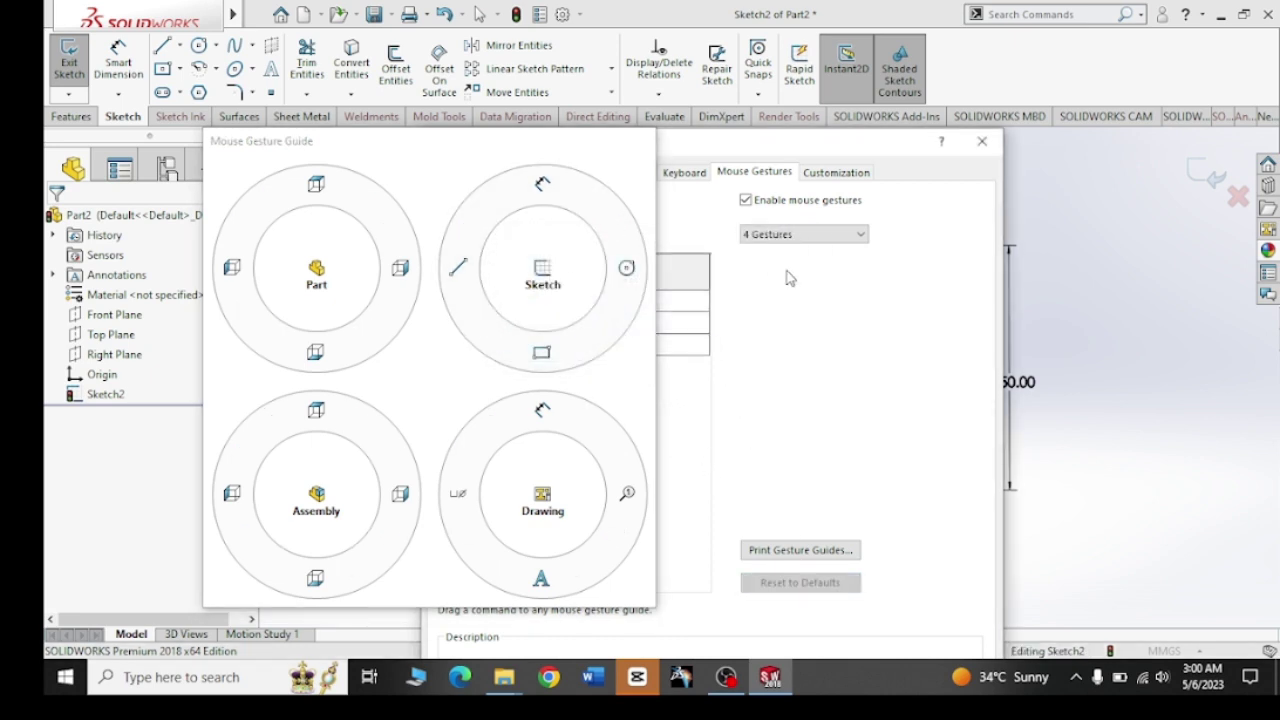
click(811, 236)
click(772, 311)
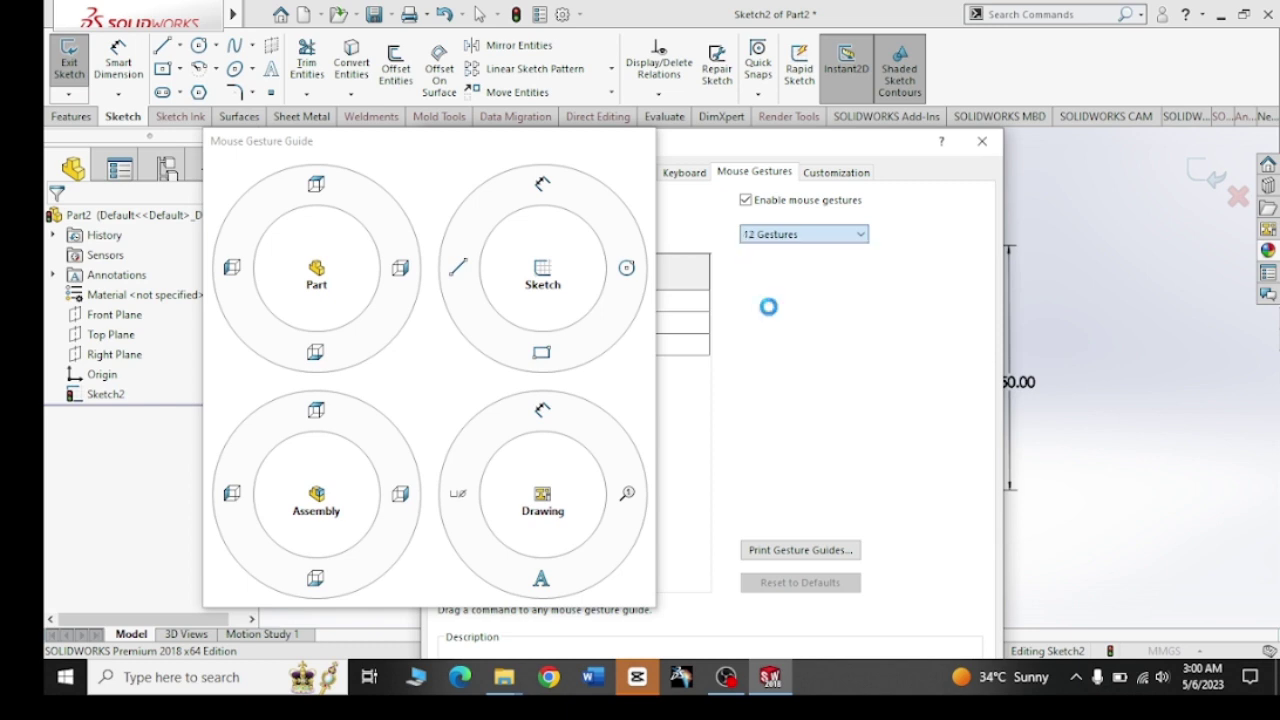
click(792, 236)
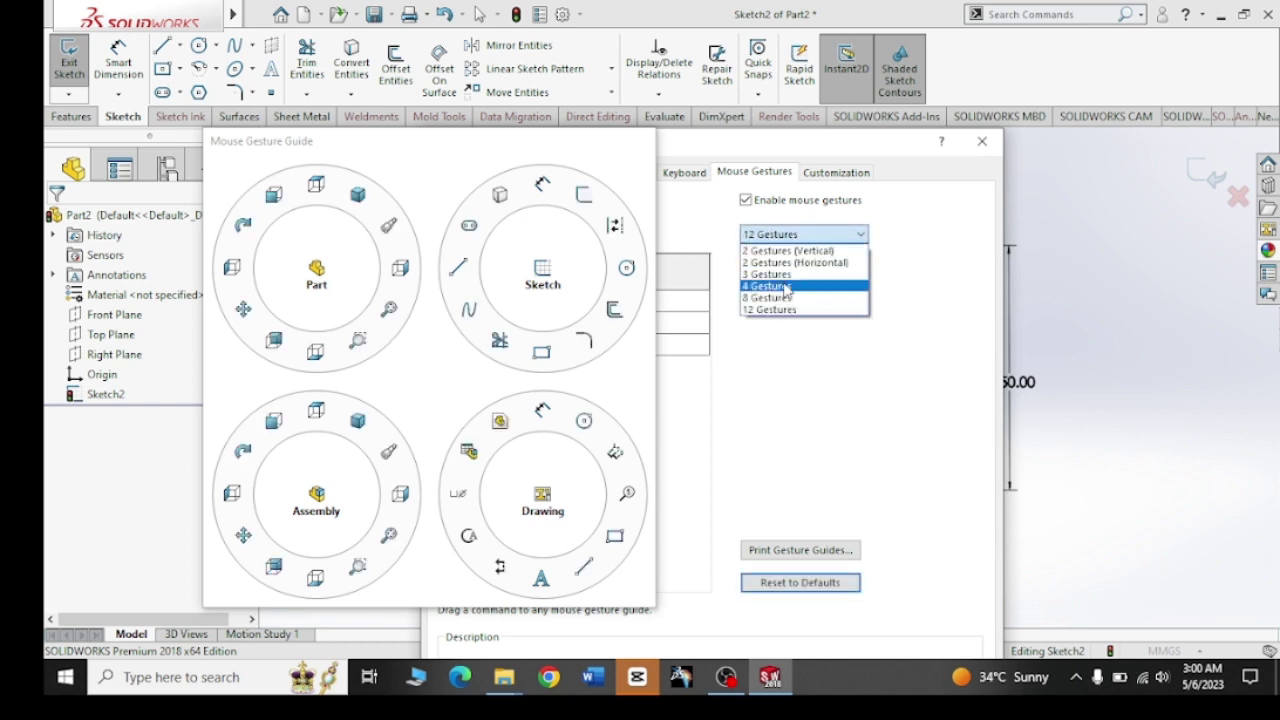
click(775, 285)
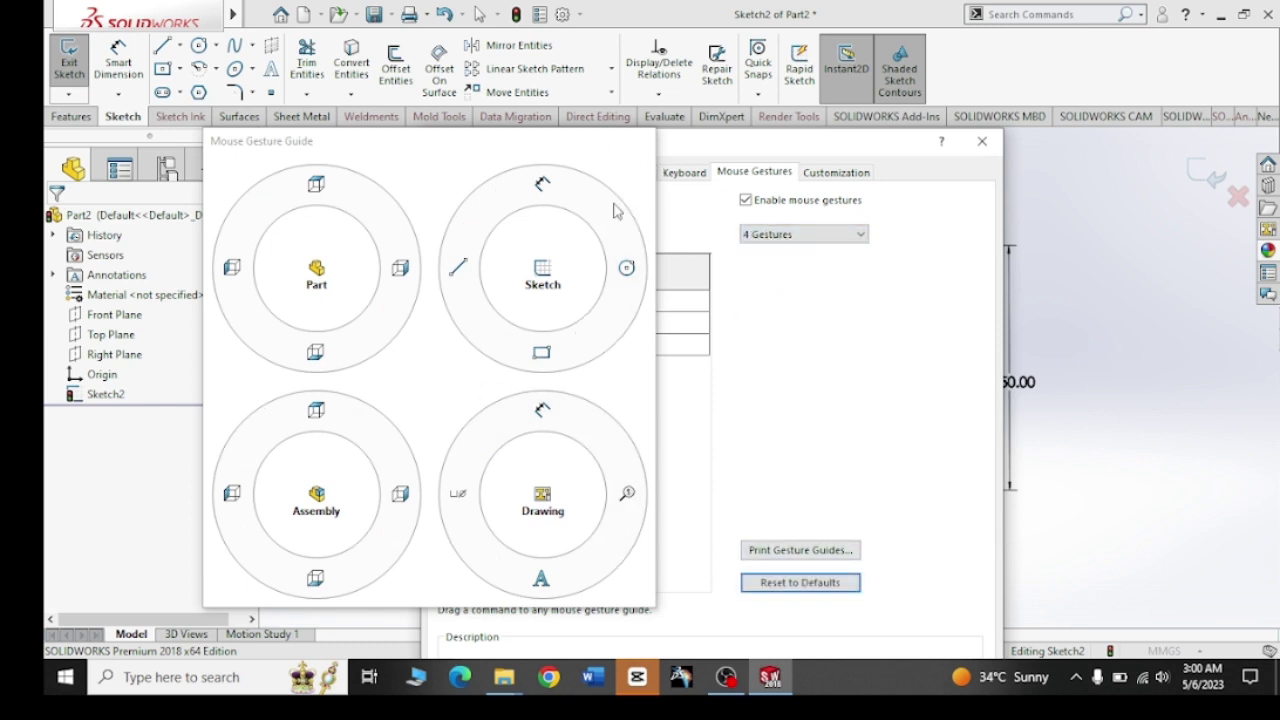
click(857, 173)
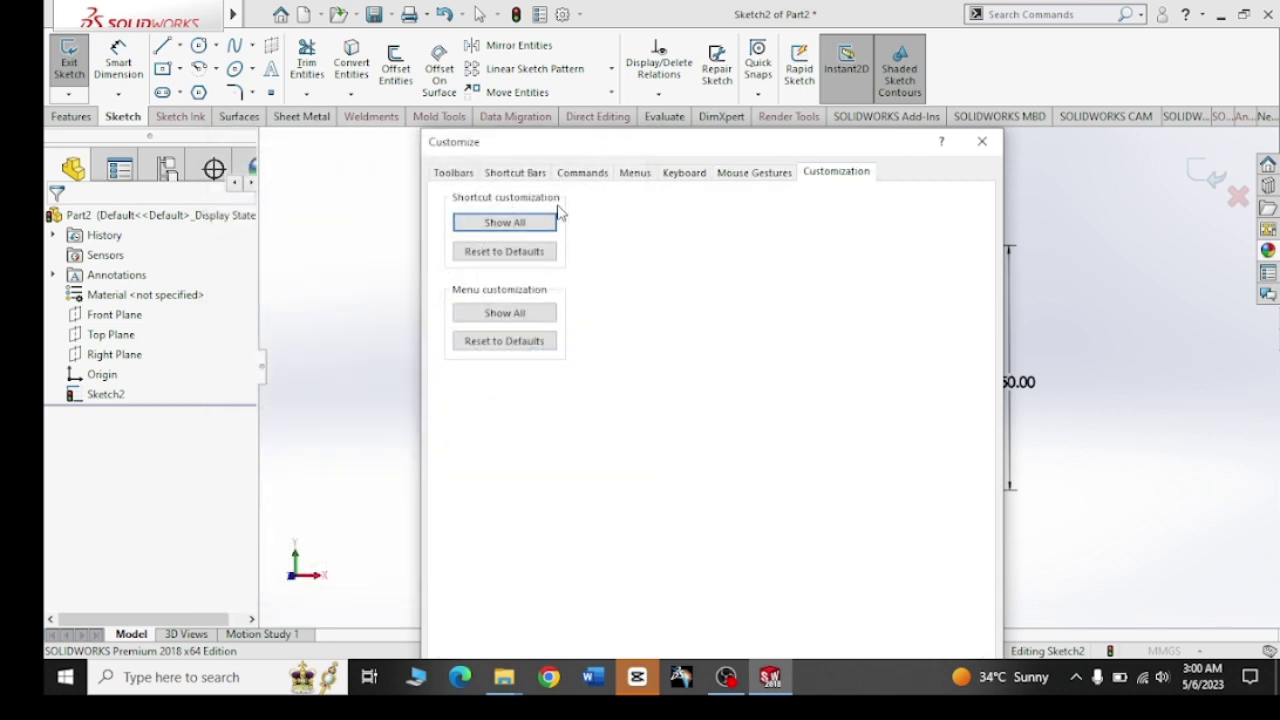
- Search the Keyboard shortcuts list for 'save' commands
click(766, 179)
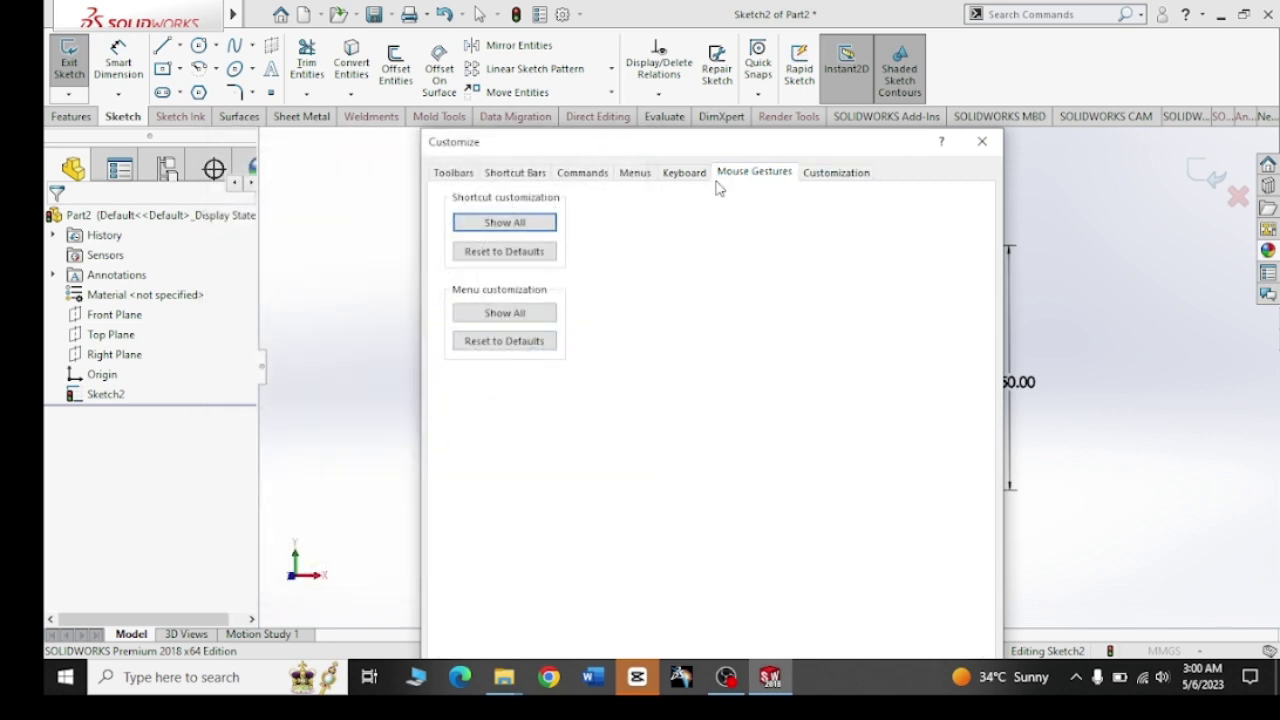
click(694, 176)
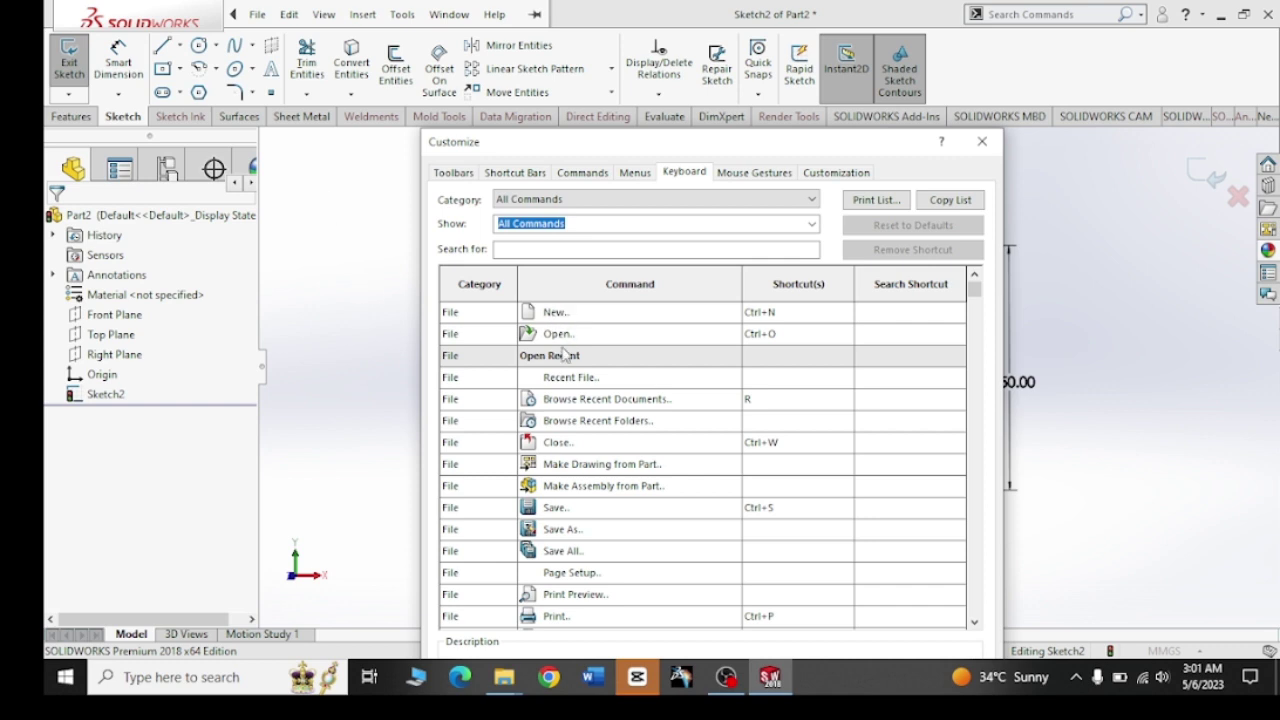
click(542, 251)
text(sav)
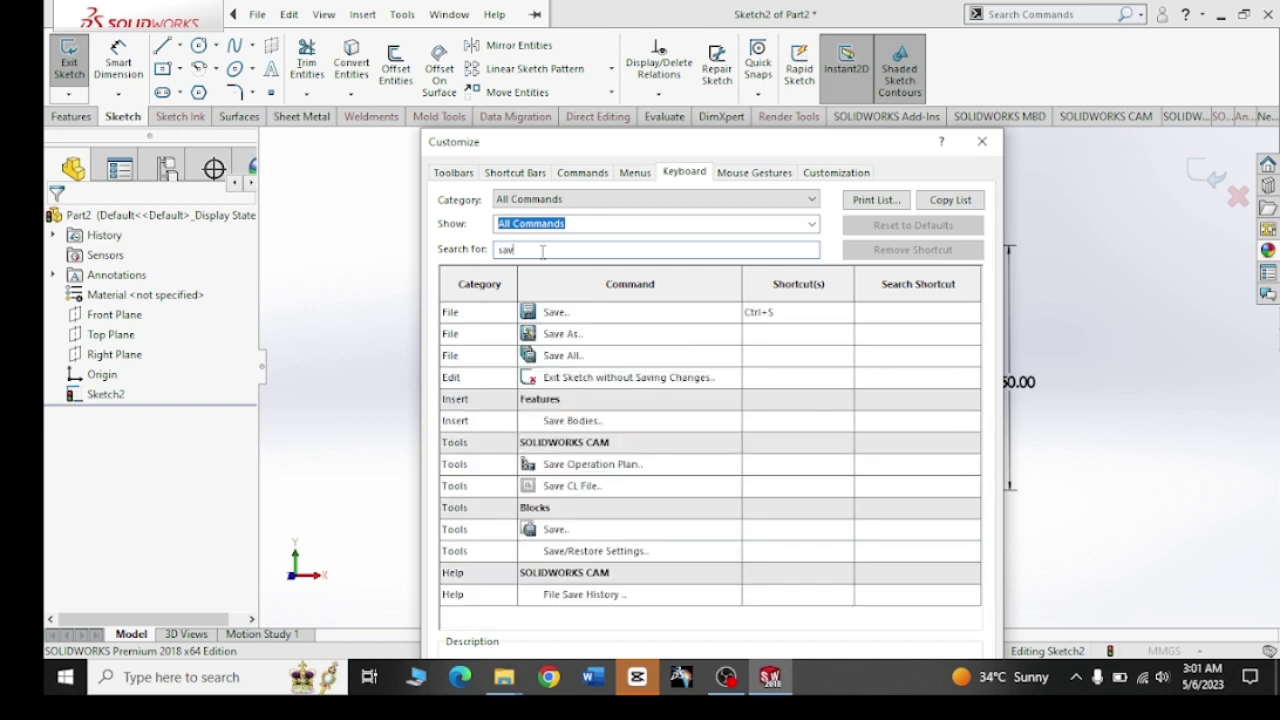
text(e)
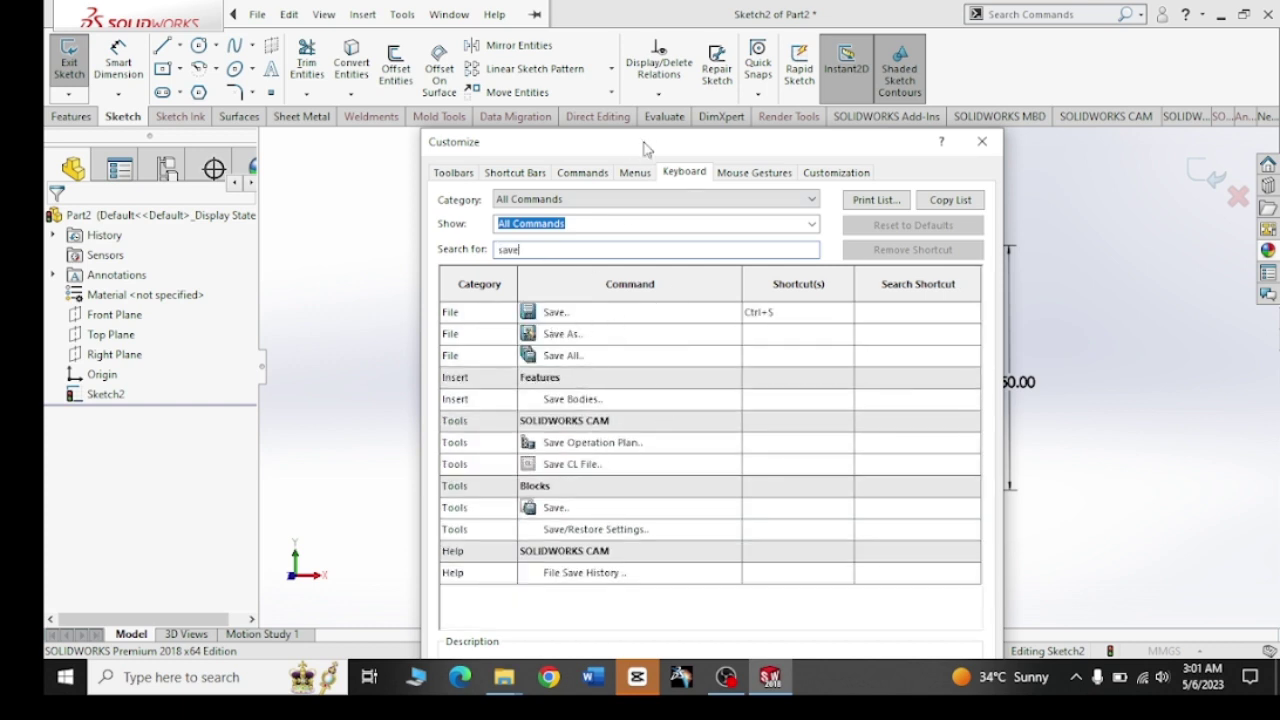
- Review the Menus, Commands and Toolbars pages, compare the File menu, then close Customize
click(636, 173)
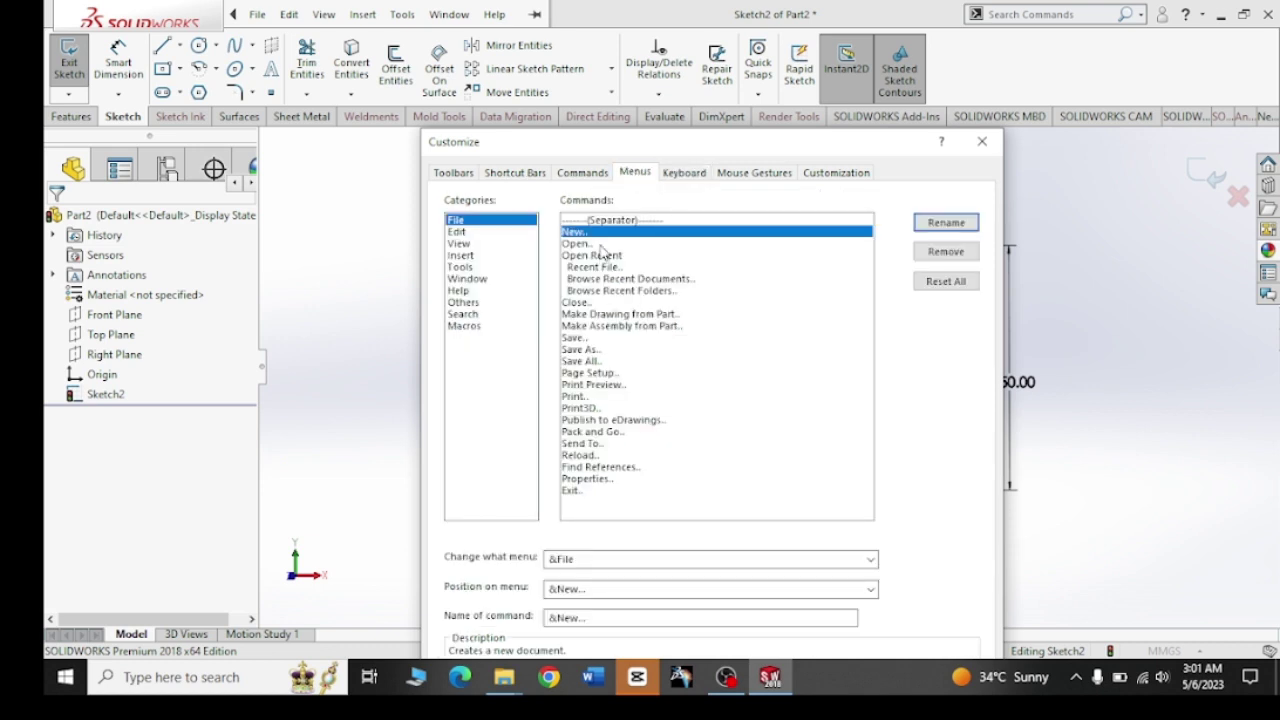
click(258, 15)
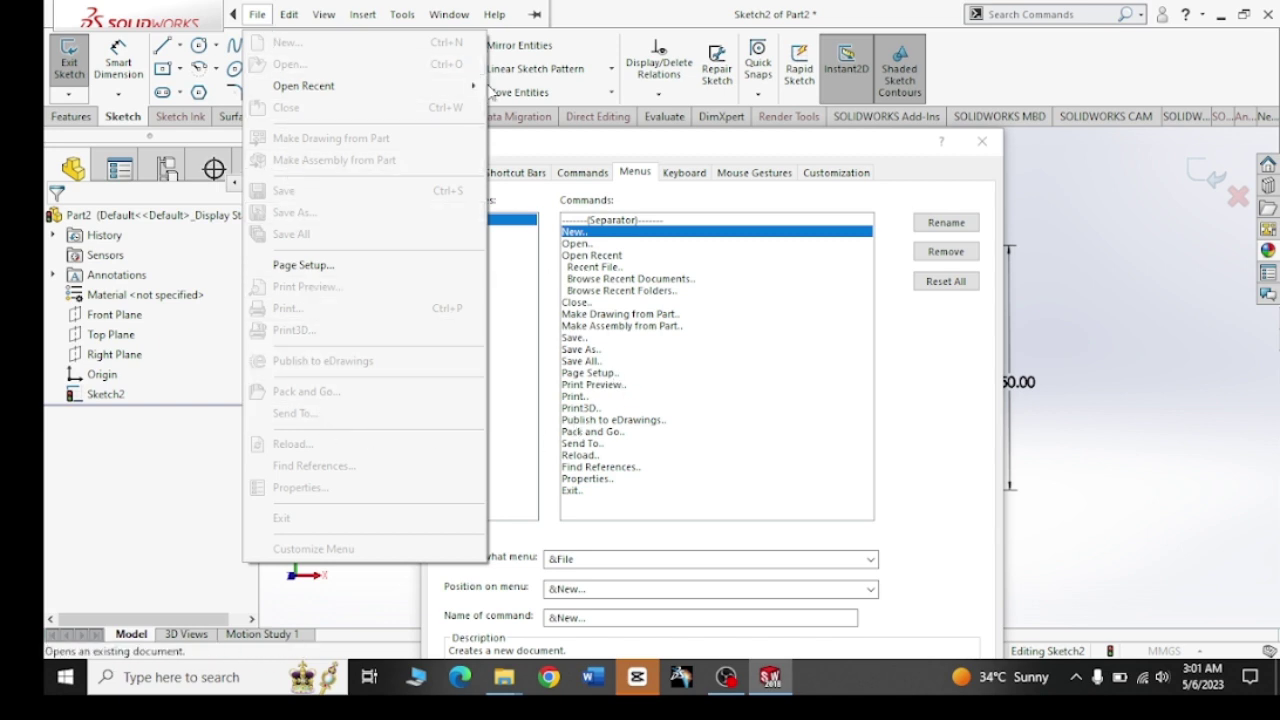
click(578, 362)
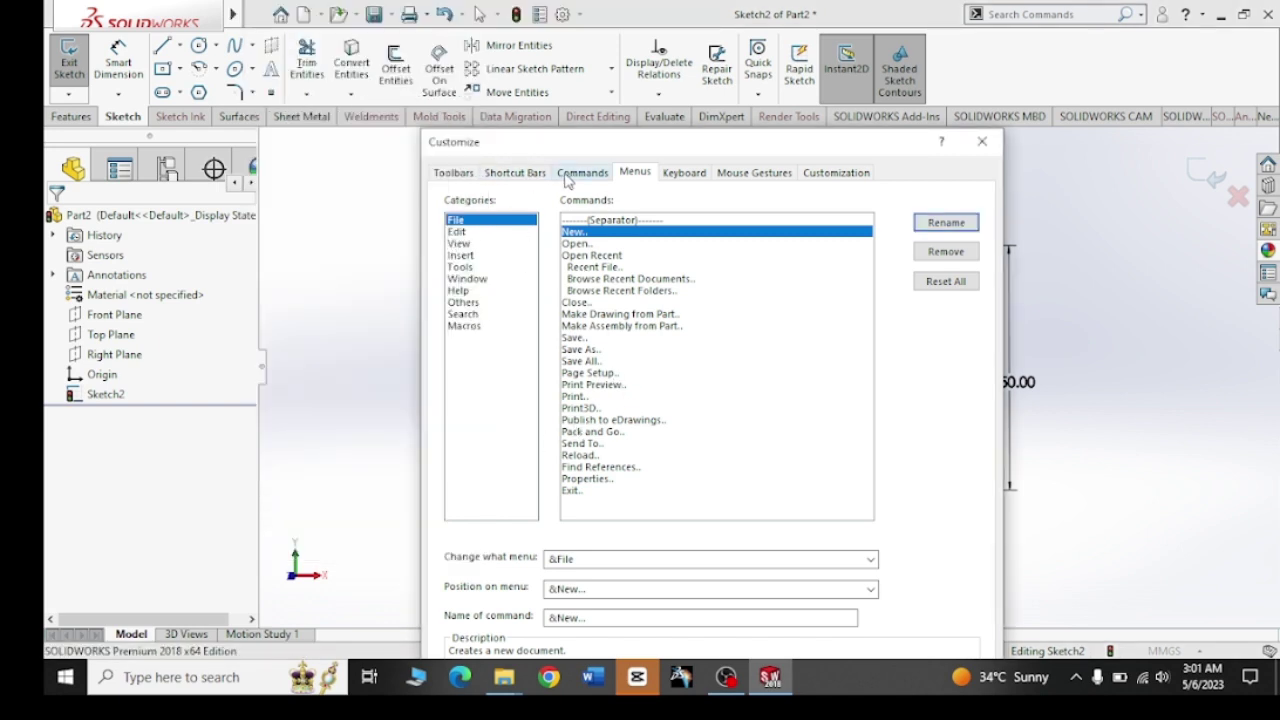
click(570, 179)
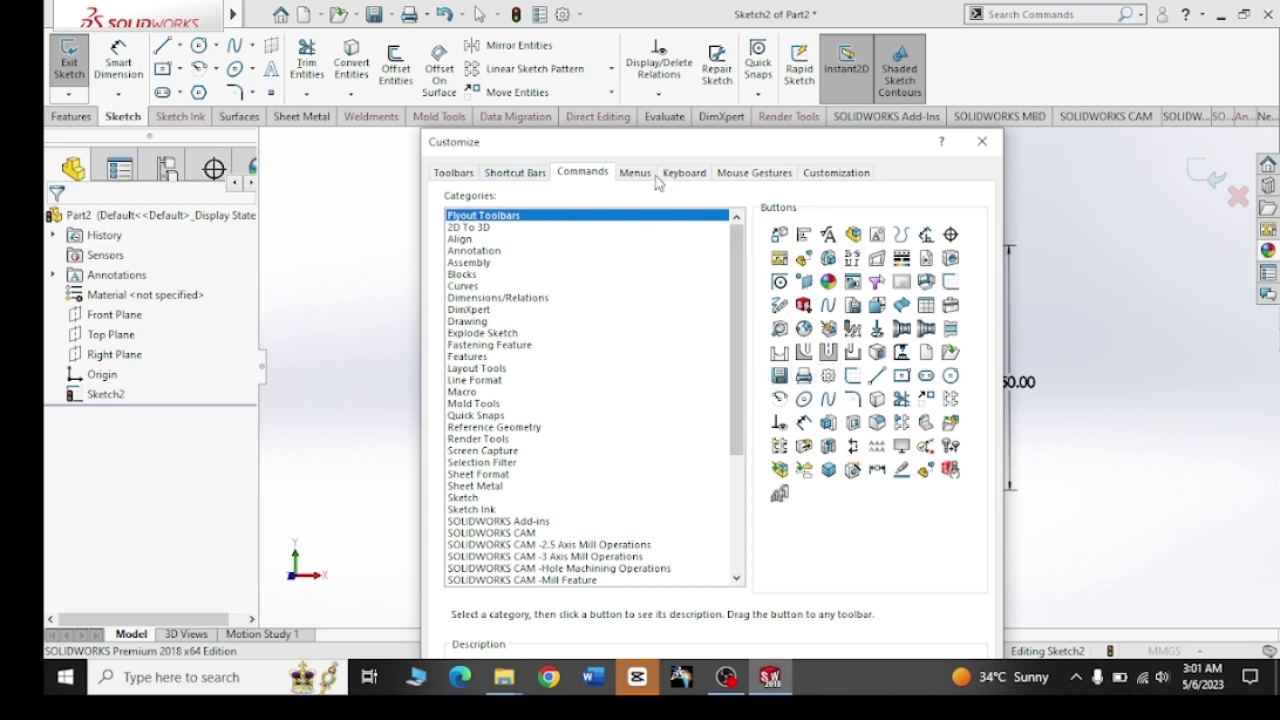
click(461, 180)
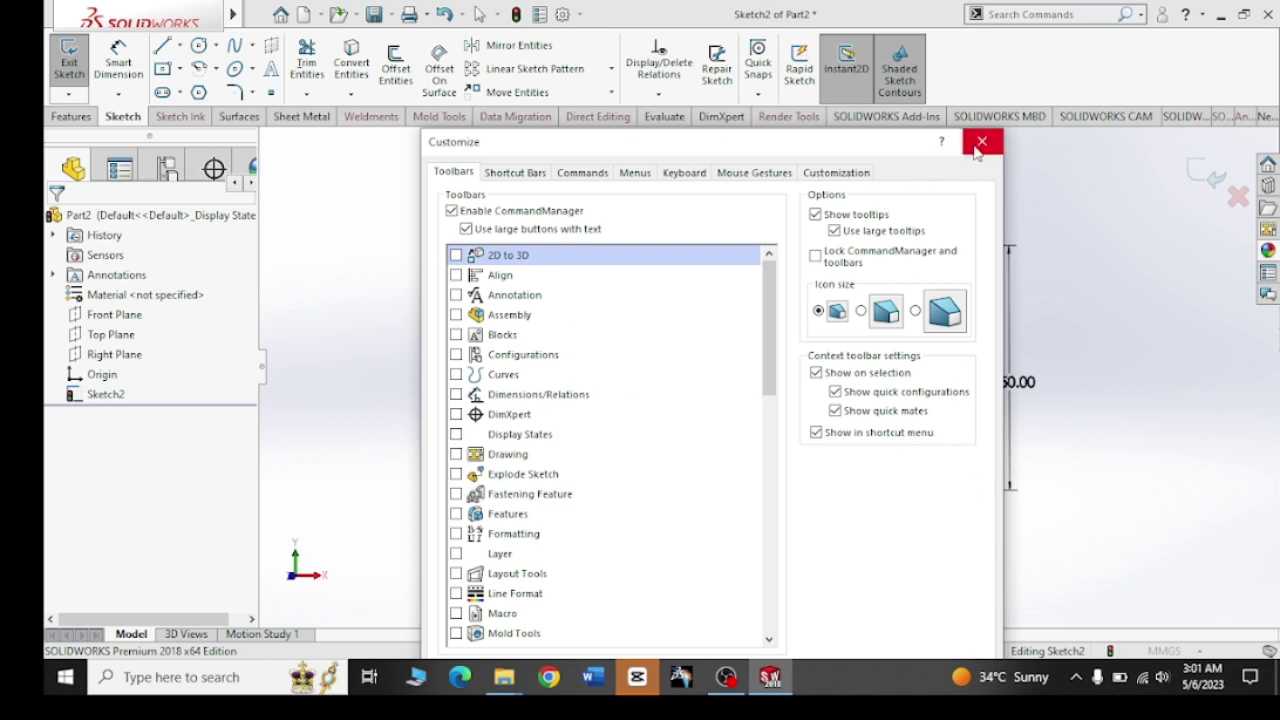
click(979, 145)
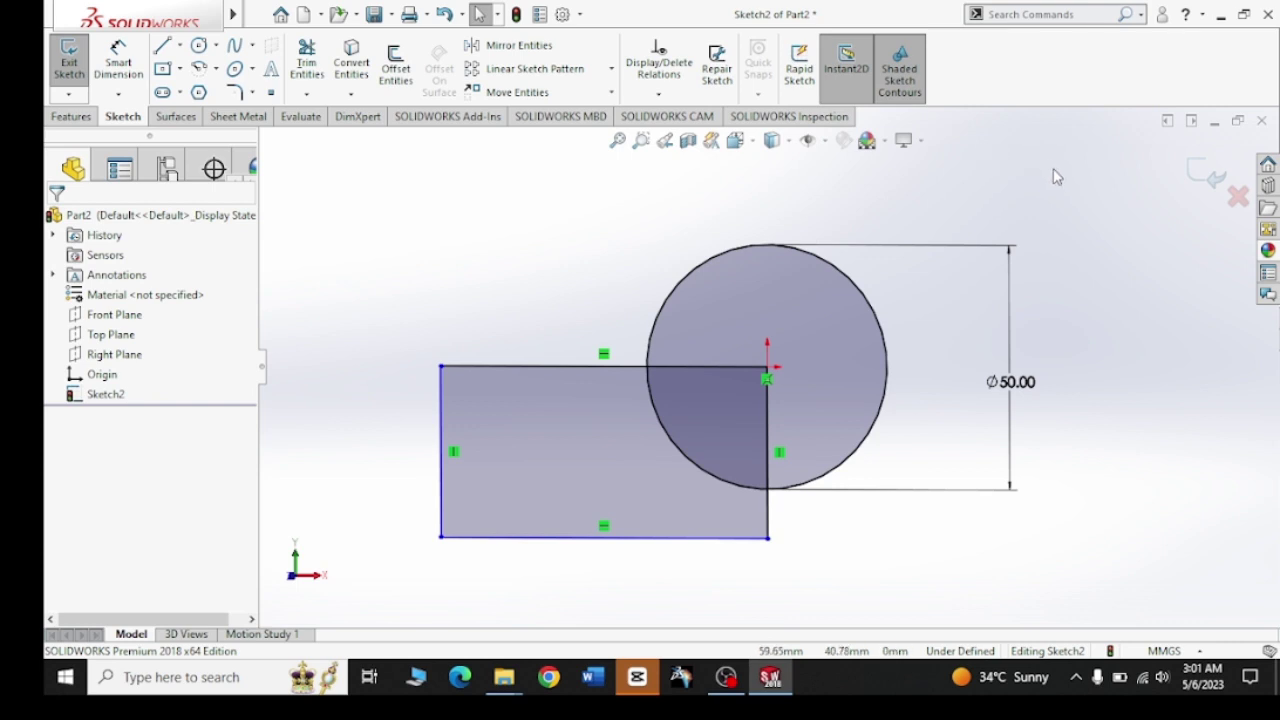
- Crossing-select and delete the rectangle, circle and Ø50.00 dimension, then box-check the origin area
mouse_move(1053, 172)
mouse_down()
mouse_move(557, 579)
mouse_move(395, 612)
mouse_up()
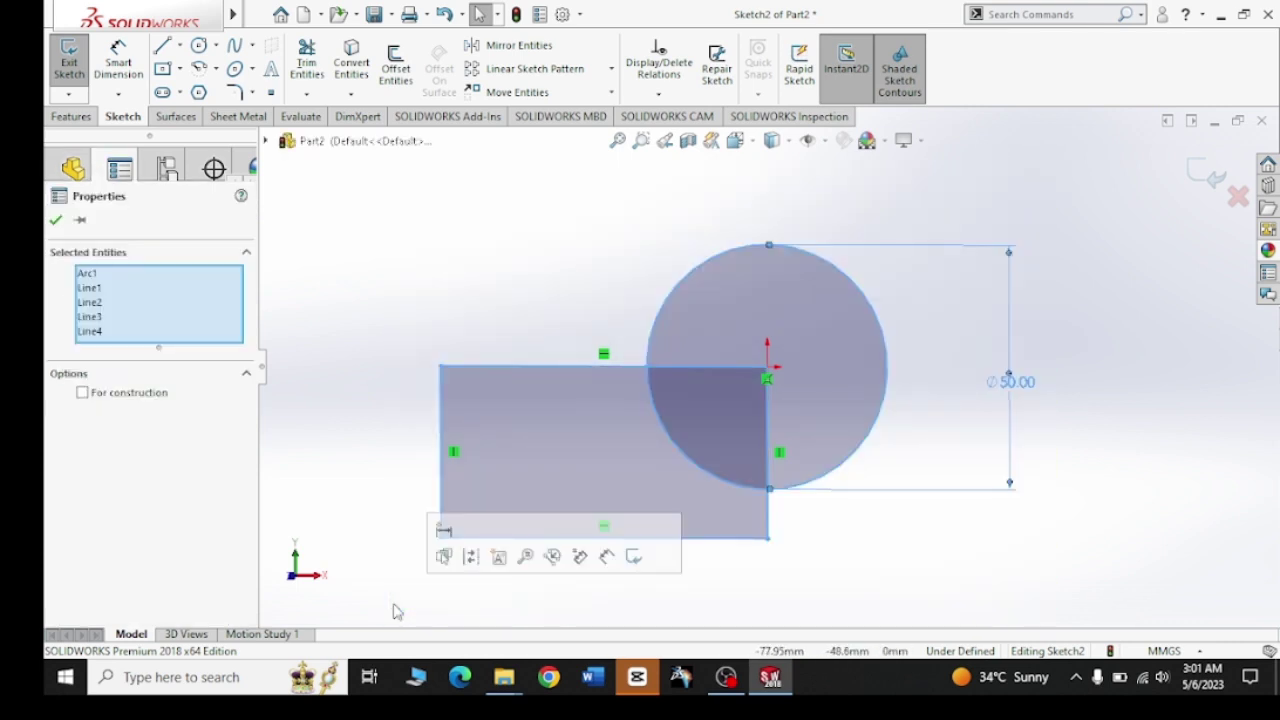
key(Delete)
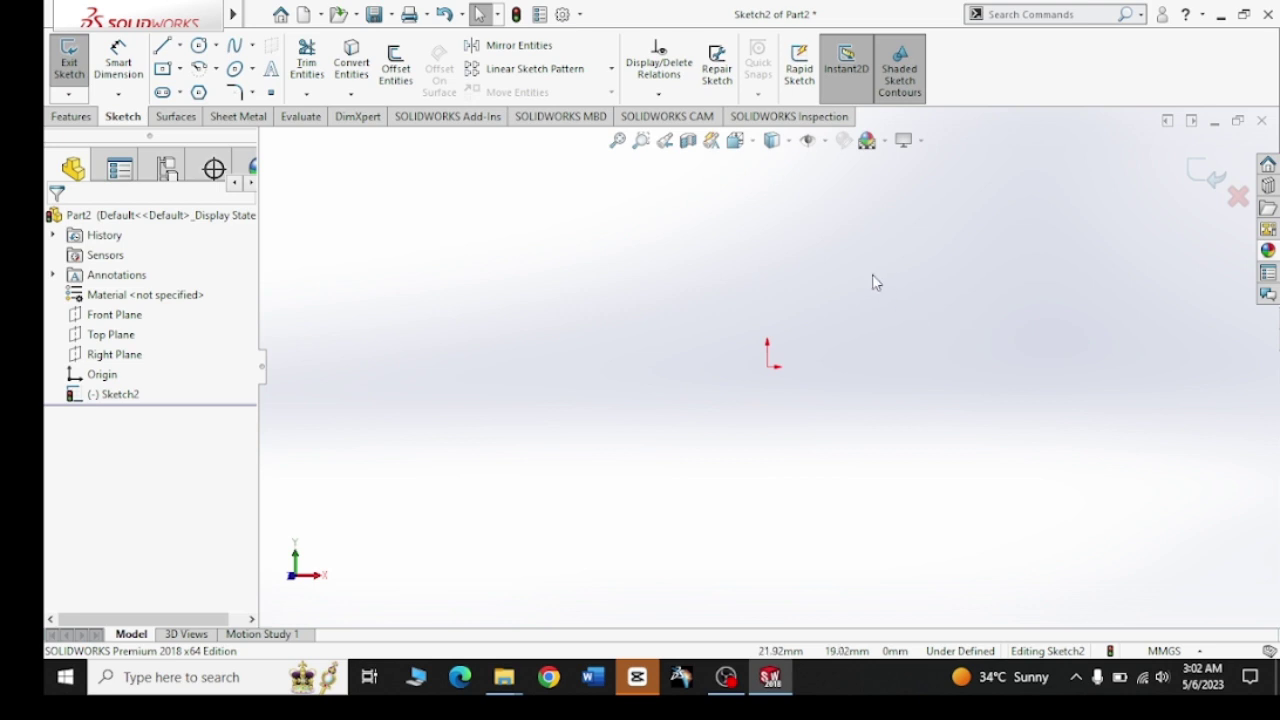
drag(870, 274, 645, 441)
drag(861, 266, 697, 422)
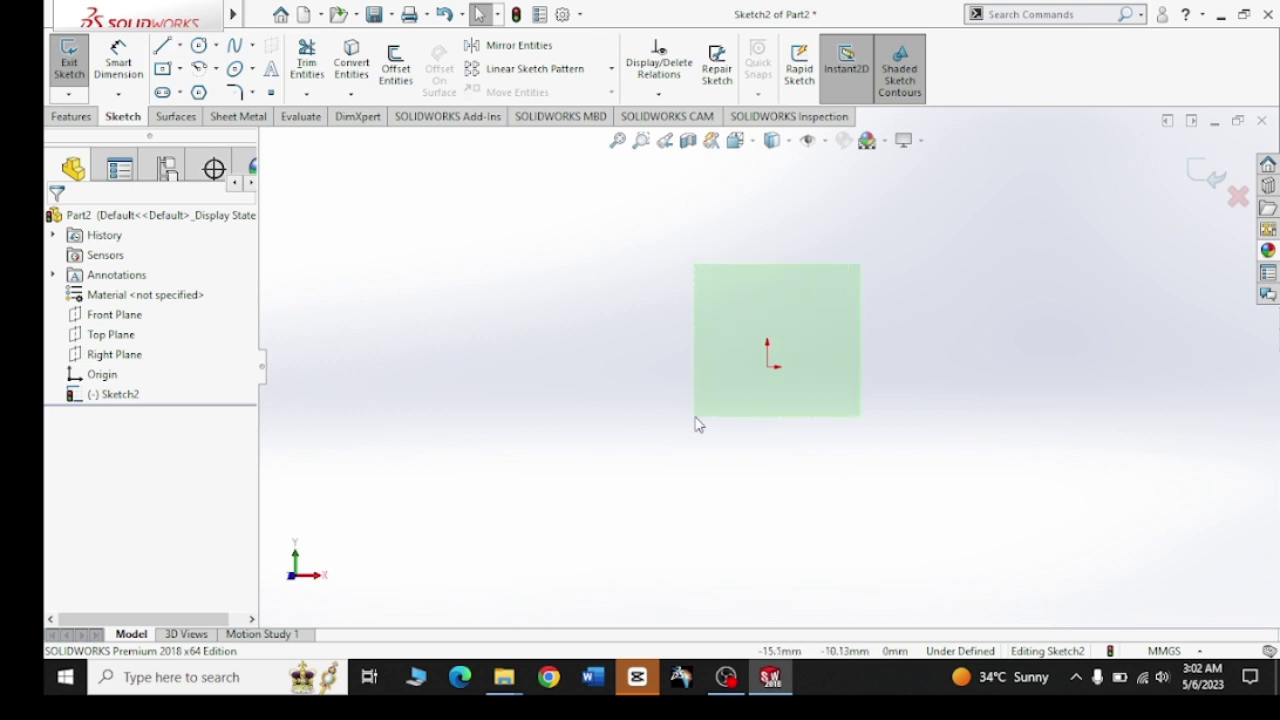